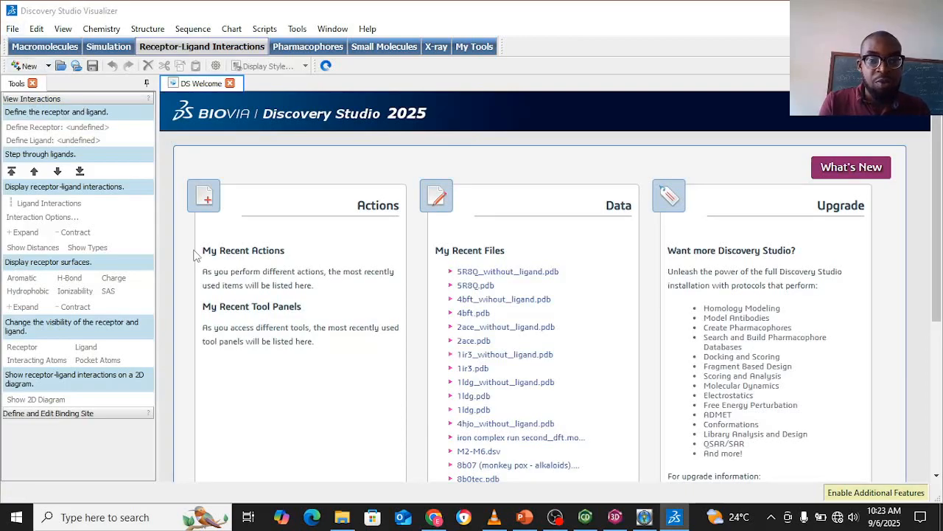
Create a new empty molecule window.
{"action": "left_click", "coordinate": [13, 29]}
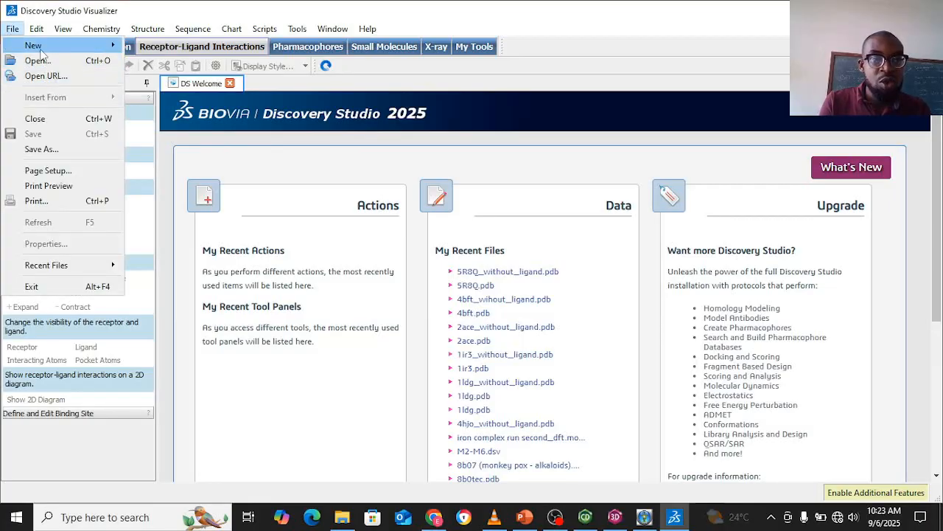
{"action": "mouse_move", "coordinate": [89, 45]}
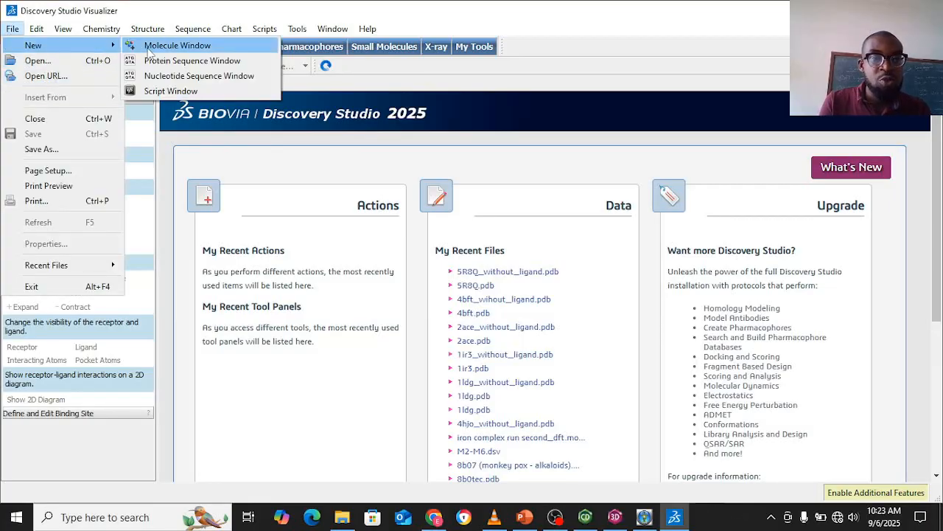
{"action": "left_click", "coordinate": [148, 48]}
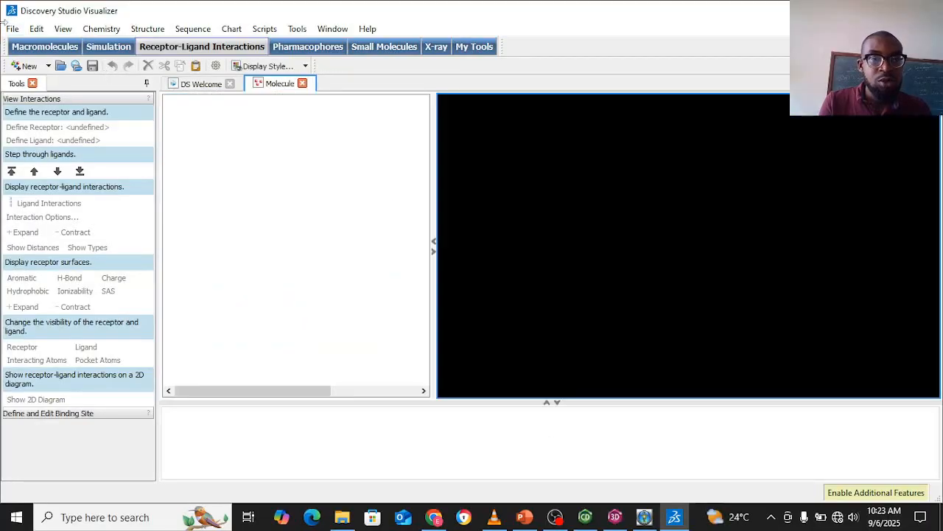
Insert the protein file 1IR3.pdb from the "drug polymer conjugates docking info" folder in Downloads into the molecule window.
{"action": "left_click", "coordinate": [12, 29]}
{"action": "mouse_move", "coordinate": [55, 100]}
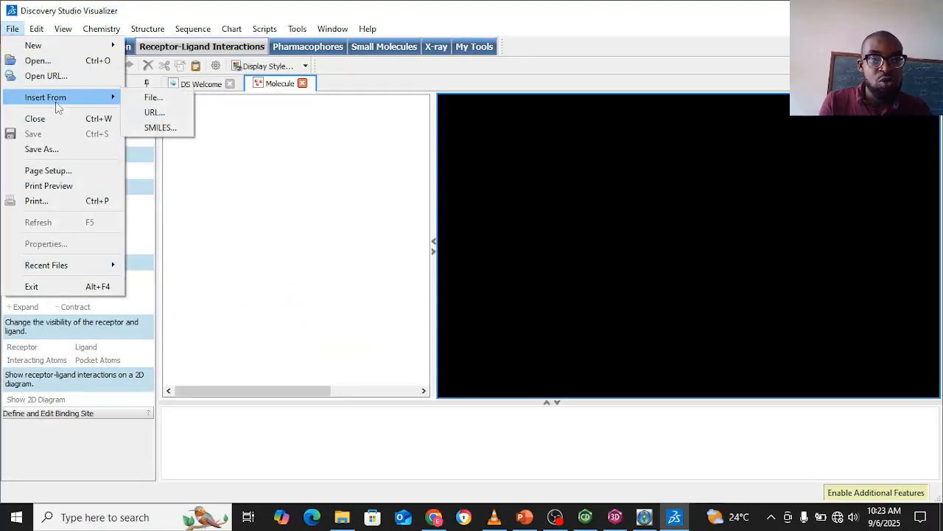
{"action": "left_click", "coordinate": [150, 99]}
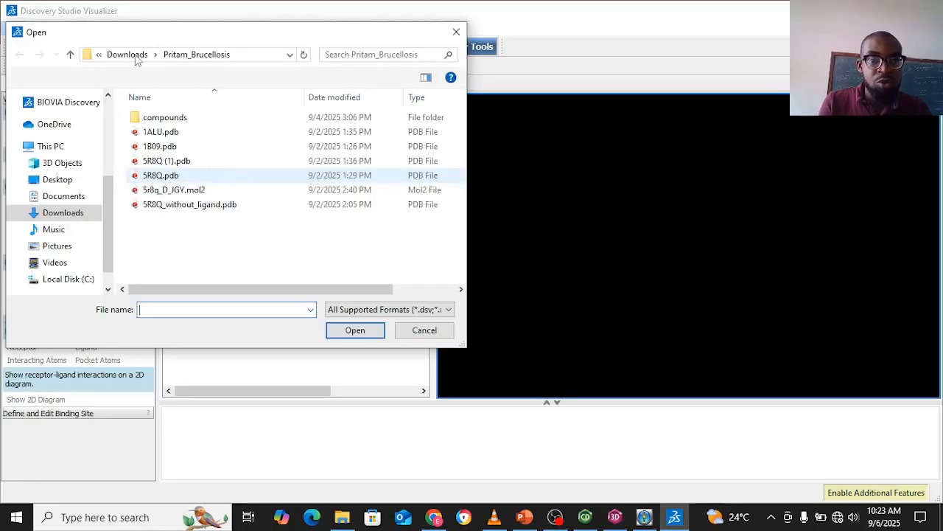
{"action": "left_click", "coordinate": [134, 58]}
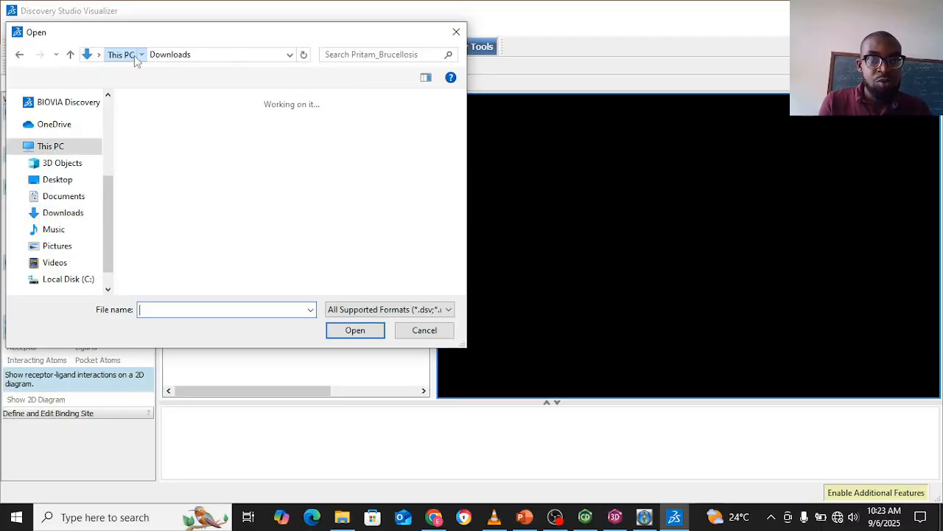
{"action": "left_click", "coordinate": [135, 58]}
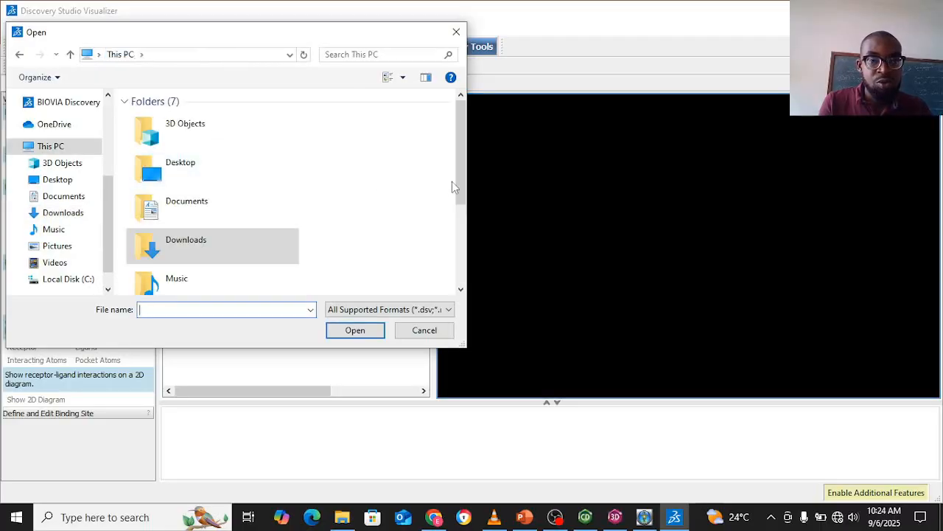
{"action": "left_click_drag", "start_coordinate": [461, 184], "coordinate": [457, 140]}
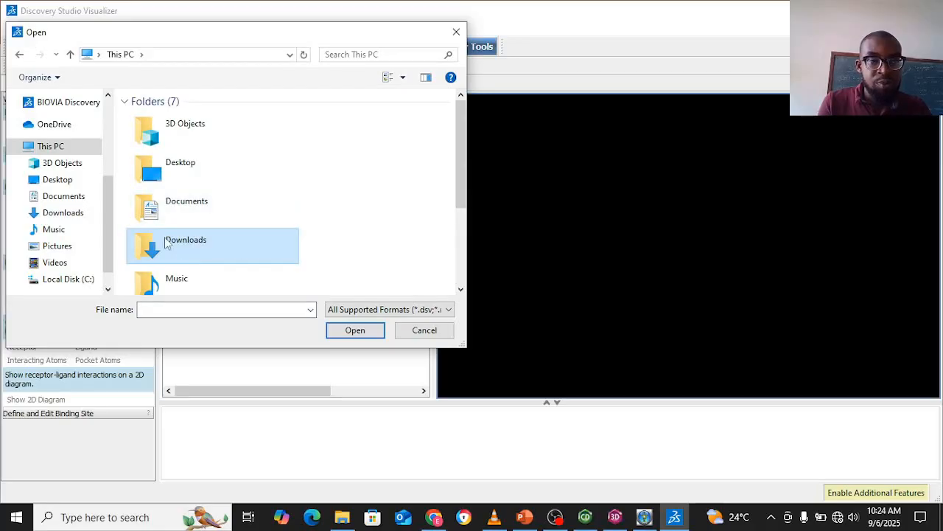
{"action": "scroll", "coordinate": [107, 158], "scroll_direction": "up", "scroll_amount": 2}
{"action": "scroll", "coordinate": [107, 158], "scroll_direction": "up", "scroll_amount": 3}
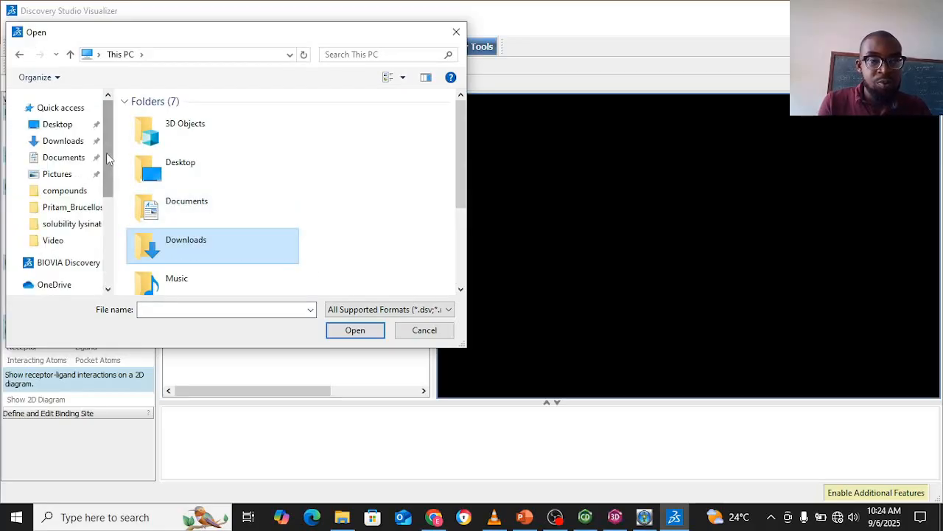
{"action": "left_click", "coordinate": [69, 143]}
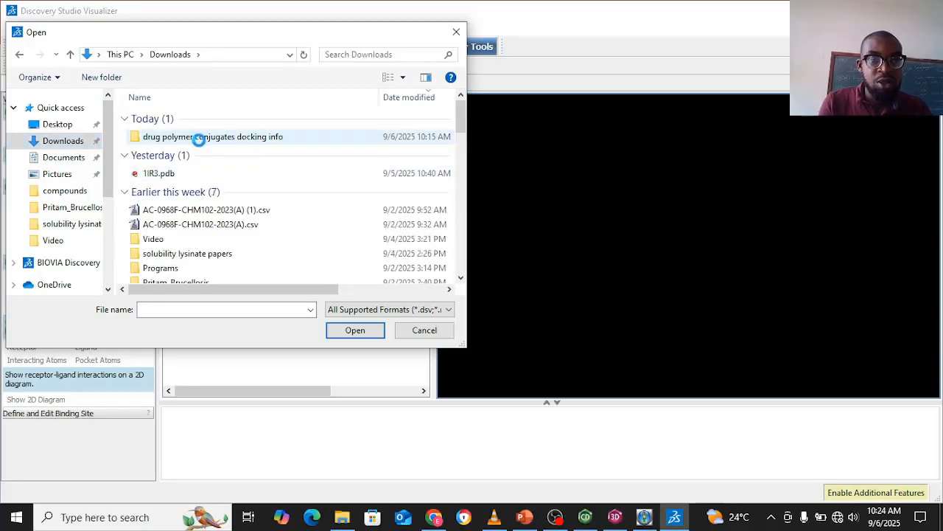
{"action": "double_click", "coordinate": [199, 137]}
{"action": "left_click", "coordinate": [181, 121]}
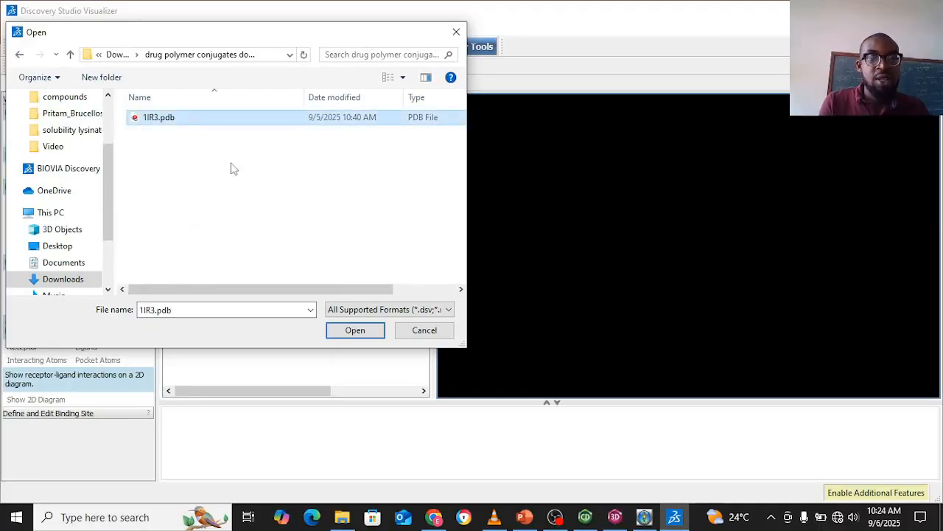
{"action": "left_click", "coordinate": [348, 332]}
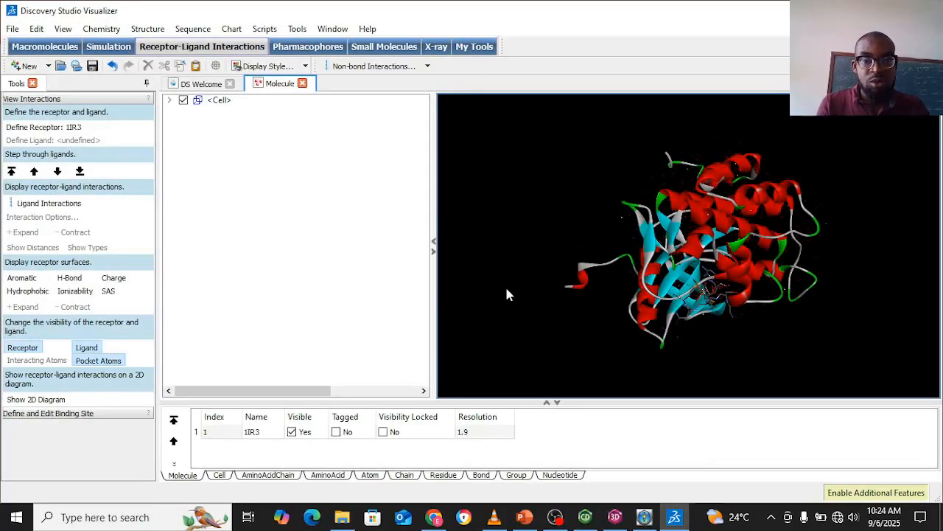
Expand the 1IR3 hierarchy down to the A chain that contains MG301, MG302 and ANP300.
{"action": "left_click_drag", "start_coordinate": [730, 282], "coordinate": [683, 253]}
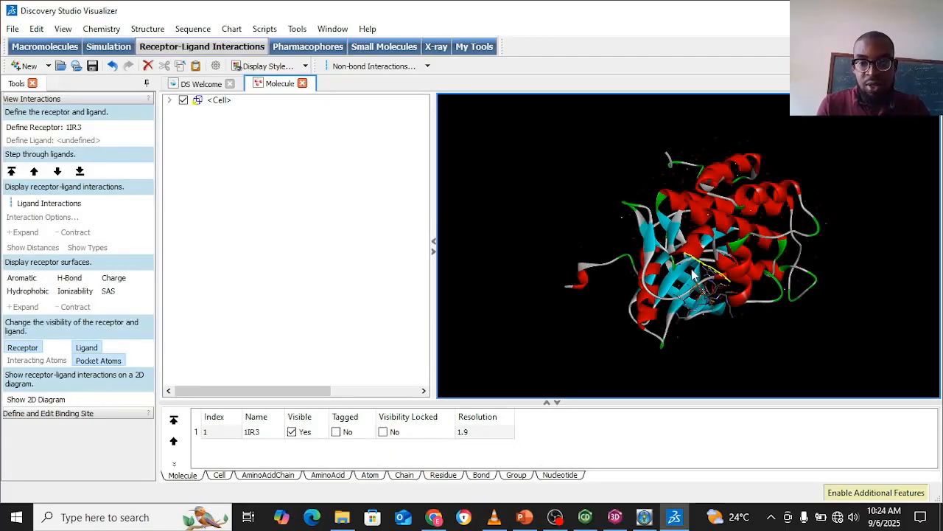
{"action": "right_click_drag", "start_coordinate": [682, 253], "coordinate": [741, 253]}
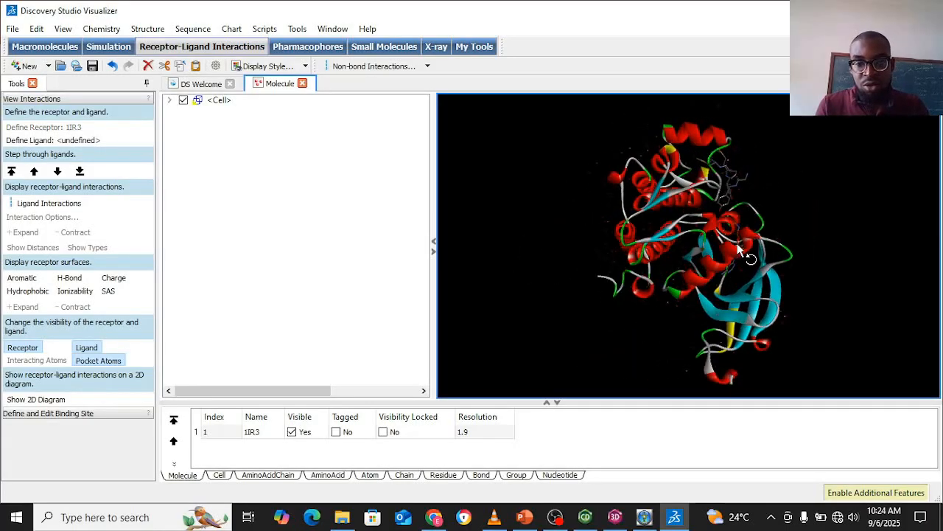
{"action": "left_click", "coordinate": [170, 100]}
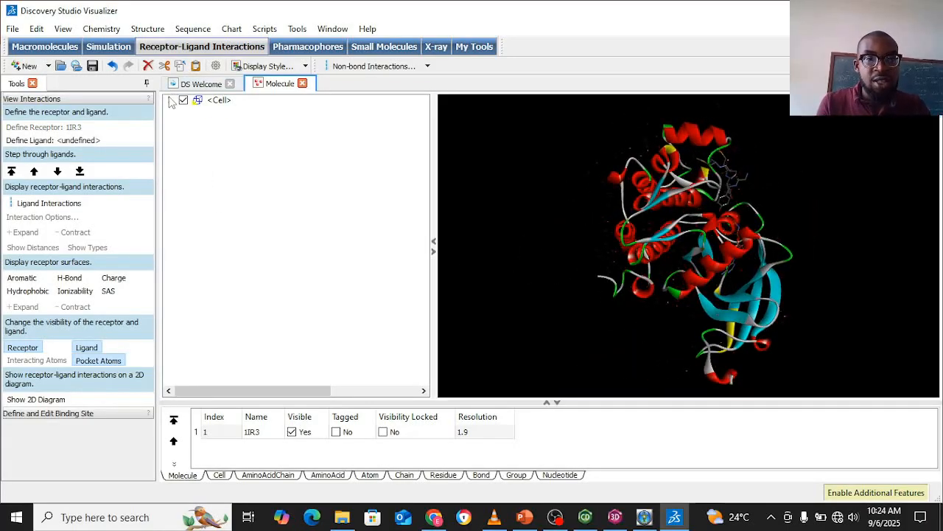
{"action": "left_click", "coordinate": [183, 109]}
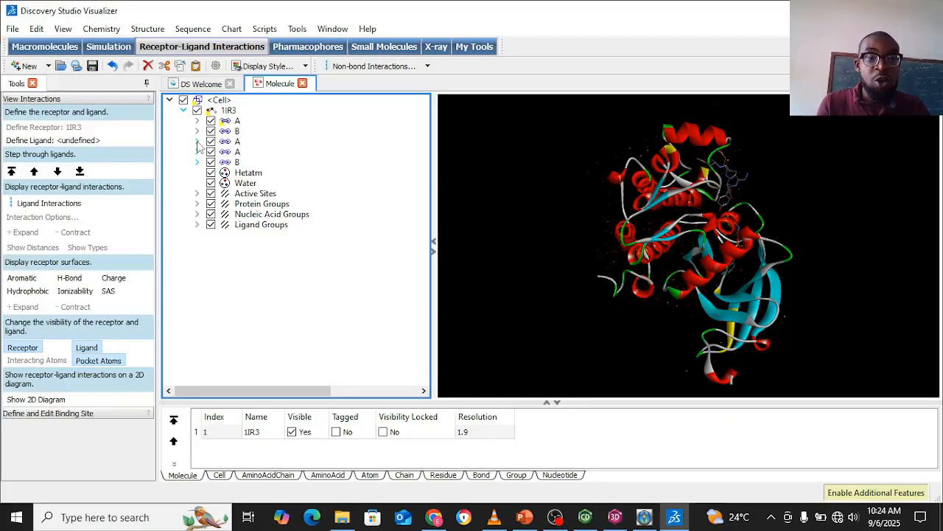
{"action": "left_click", "coordinate": [197, 131]}
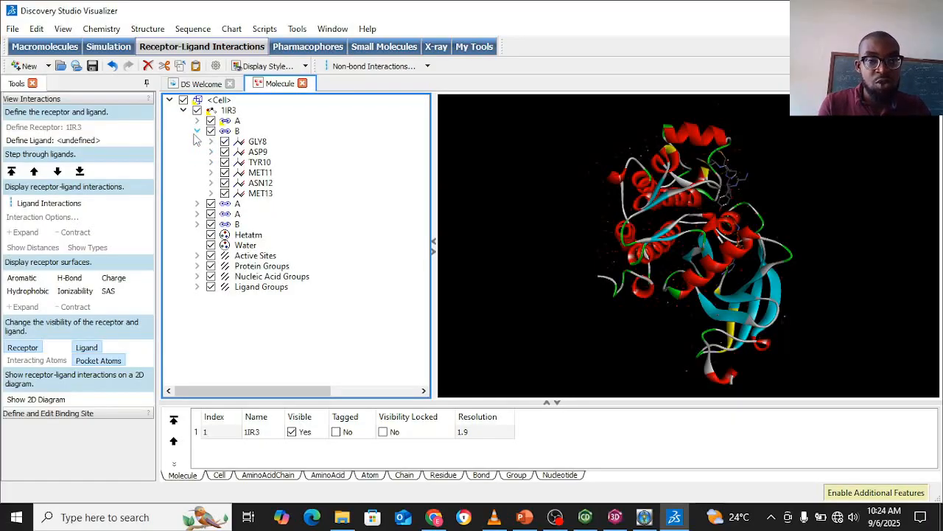
{"action": "left_click", "coordinate": [196, 132]}
{"action": "left_click", "coordinate": [197, 141]}
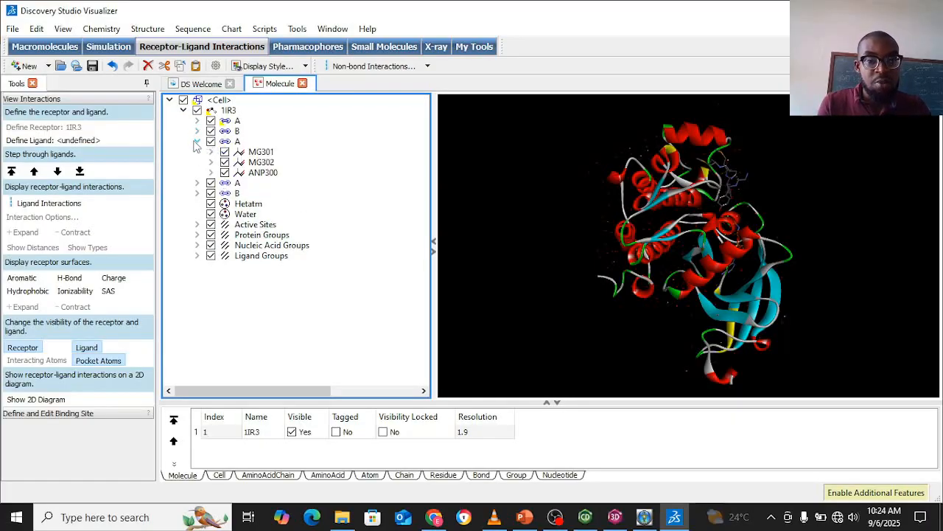
Open the attributes of the ANP300 ligand and copy its XYZ coordinates.
{"action": "left_click", "coordinate": [272, 174]}
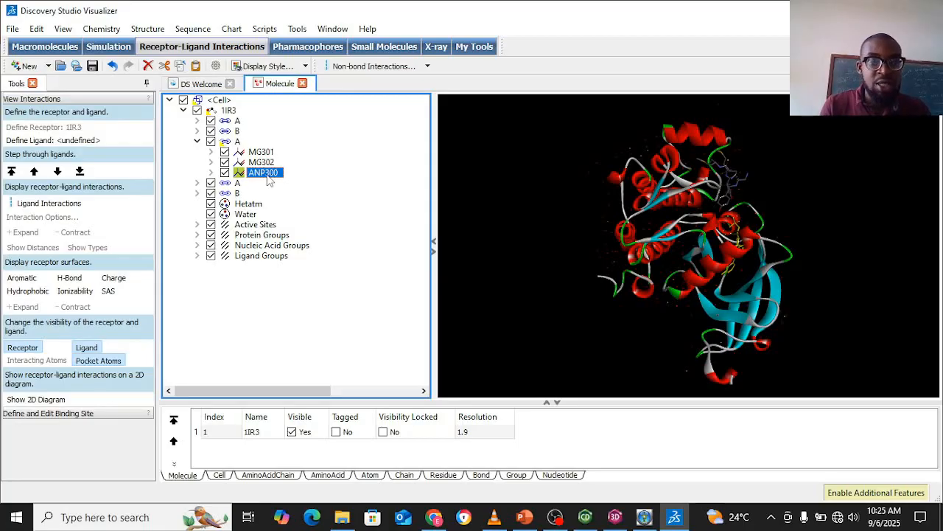
{"action": "right_click", "coordinate": [268, 180]}
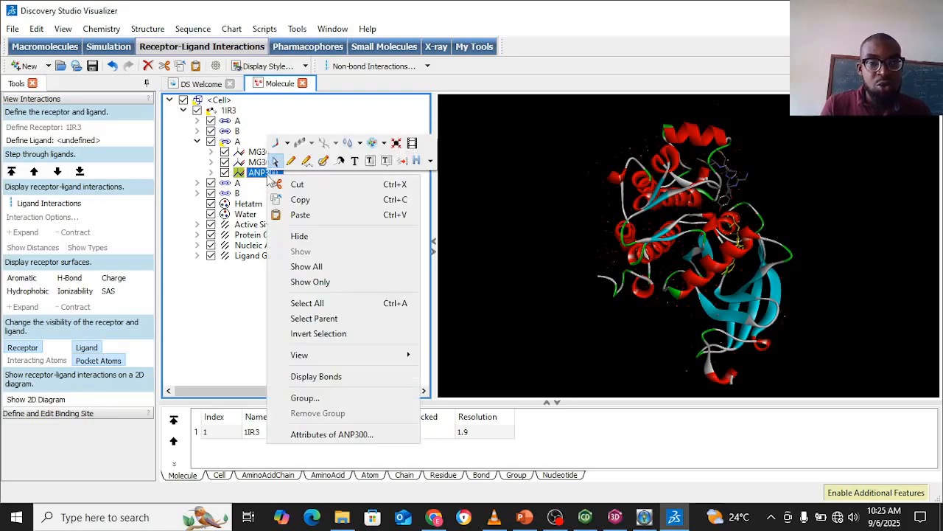
{"action": "left_click", "coordinate": [359, 437]}
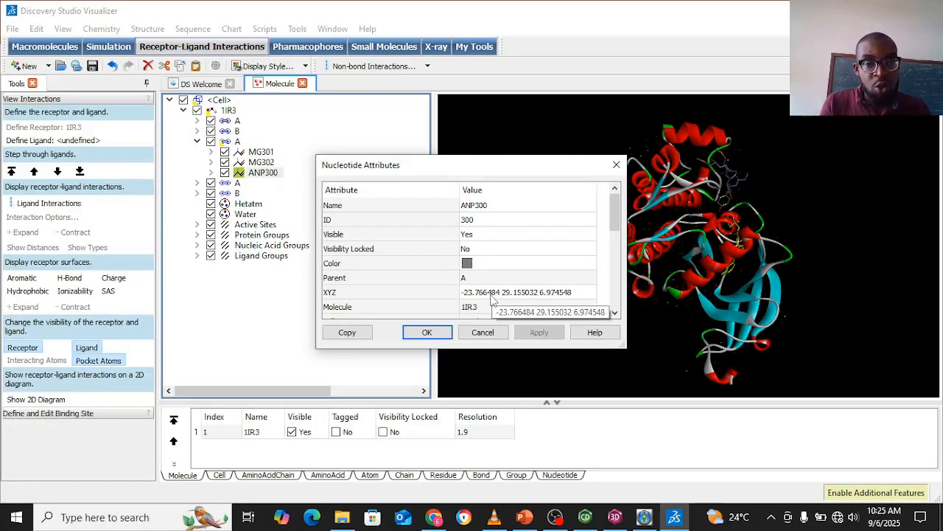
{"action": "double_click", "coordinate": [492, 293]}
{"action": "key", "text": "ctrl+c"}
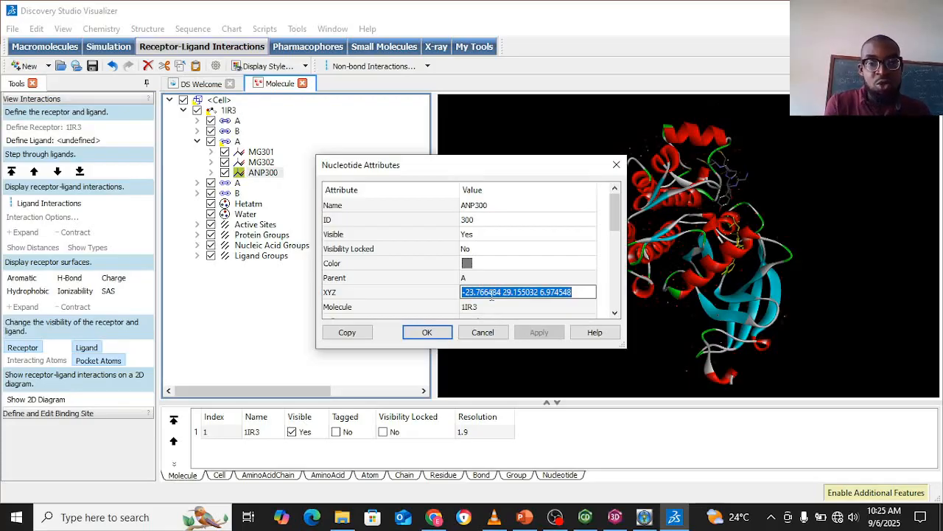
Open Notepad and paste the copied ligand coordinates into an empty document.
{"action": "left_click", "coordinate": [15, 519]}
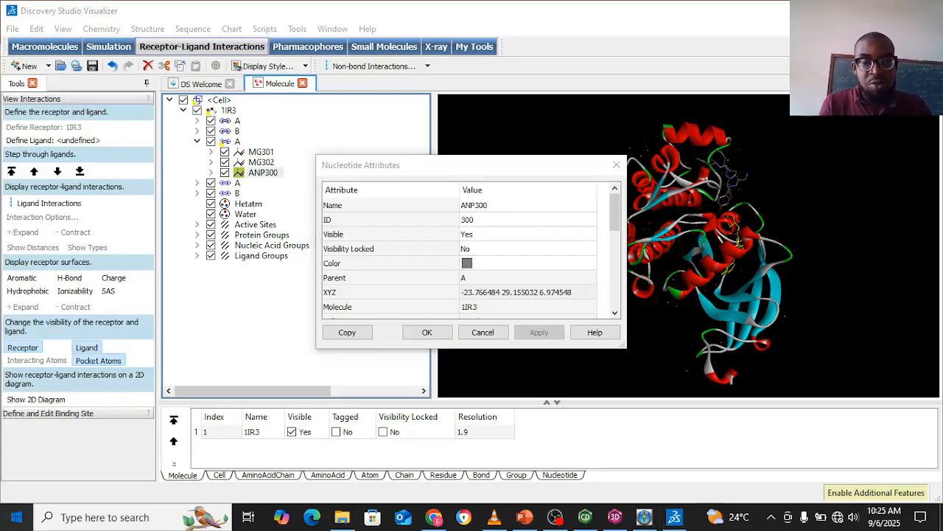
{"action": "left_click", "coordinate": [13, 524]}
{"action": "left_click", "coordinate": [13, 524]}
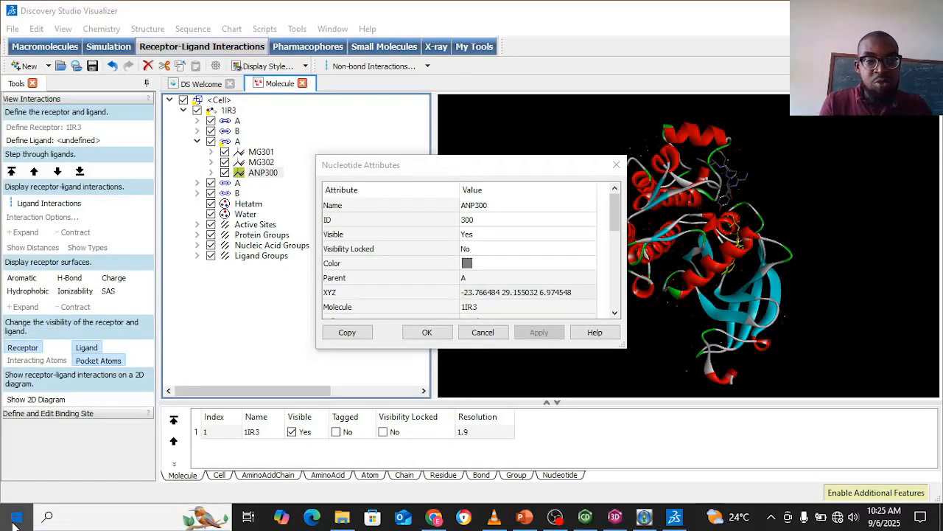
{"action": "left_click", "coordinate": [14, 524]}
{"action": "type", "text": "no"}
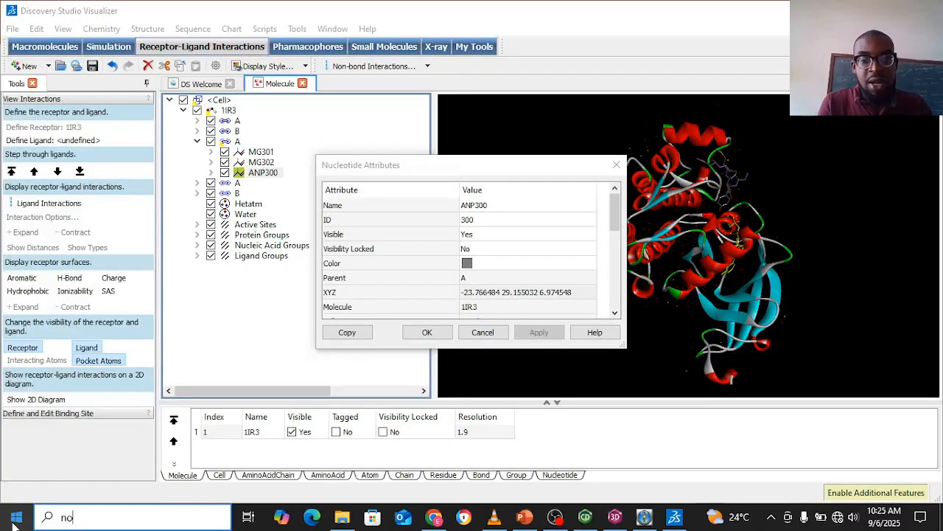
{"action": "type", "text": "tep"}
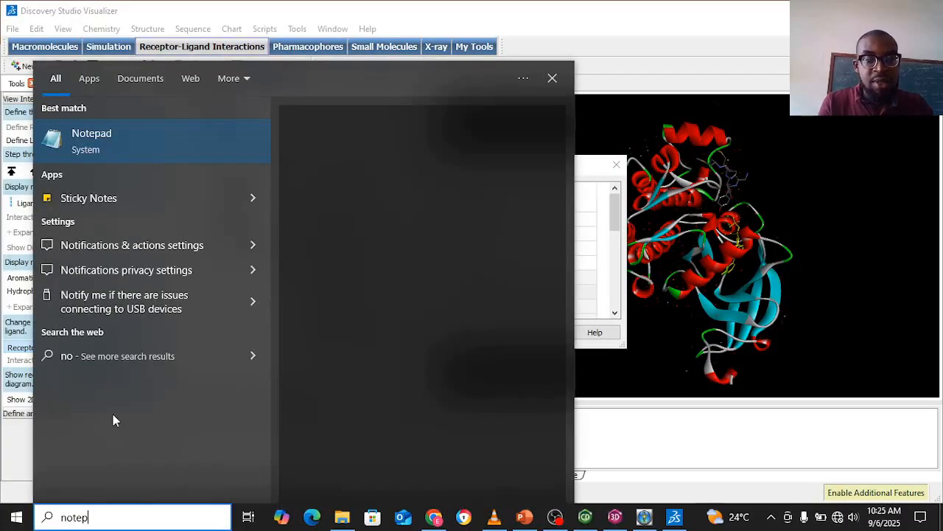
{"action": "type", "text": "ad"}
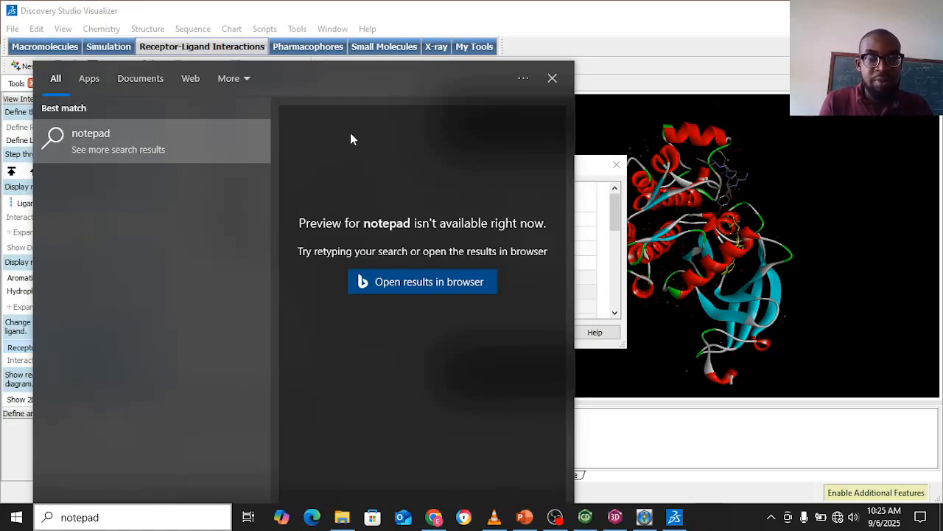
{"action": "key", "text": "Escape"}
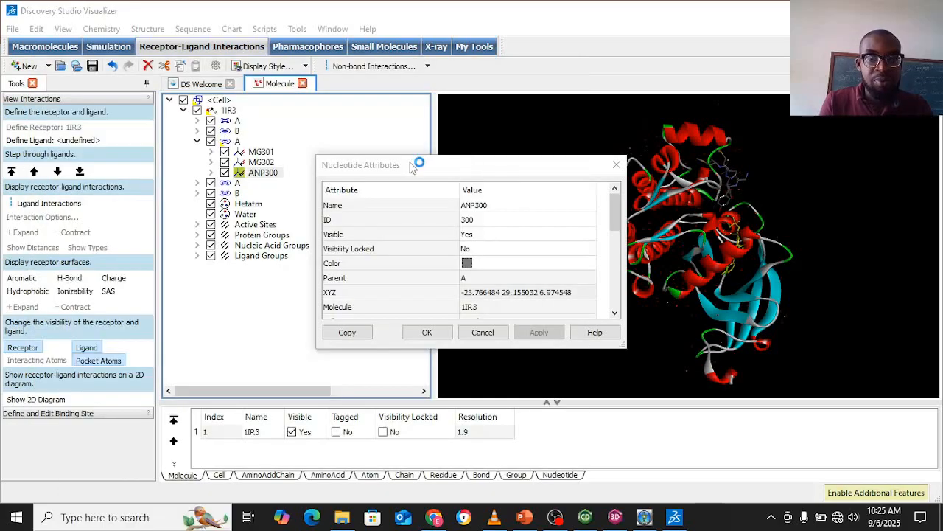
{"action": "key", "text": "ctrl+v"}
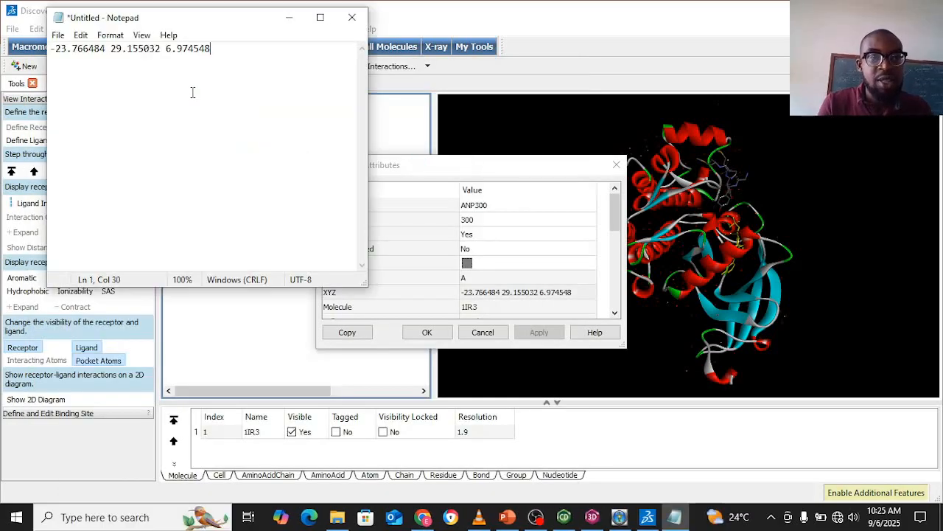
Label the three pasted coordinates in the note with "x", "y =" and "z =".
{"action": "left_click", "coordinate": [52, 49]}
{"action": "type", "text": "x "}
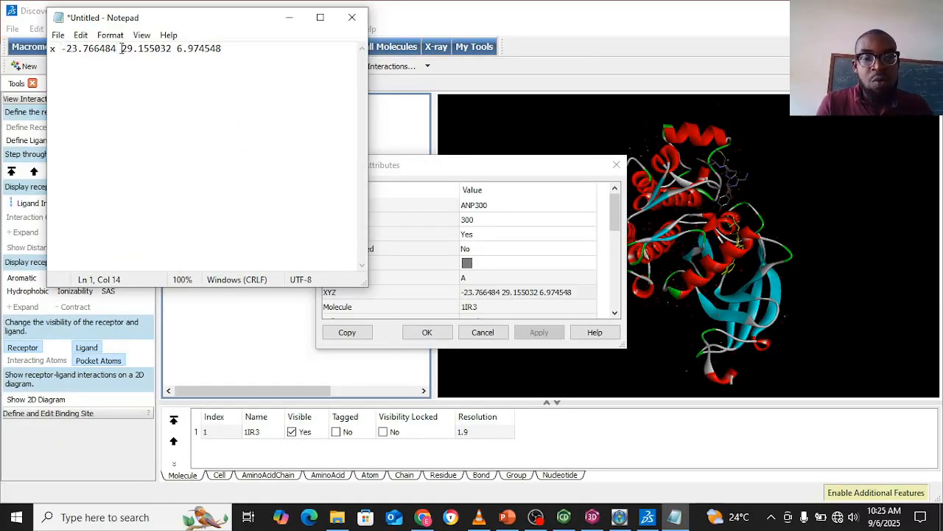
{"action": "type", "text": "y = "}
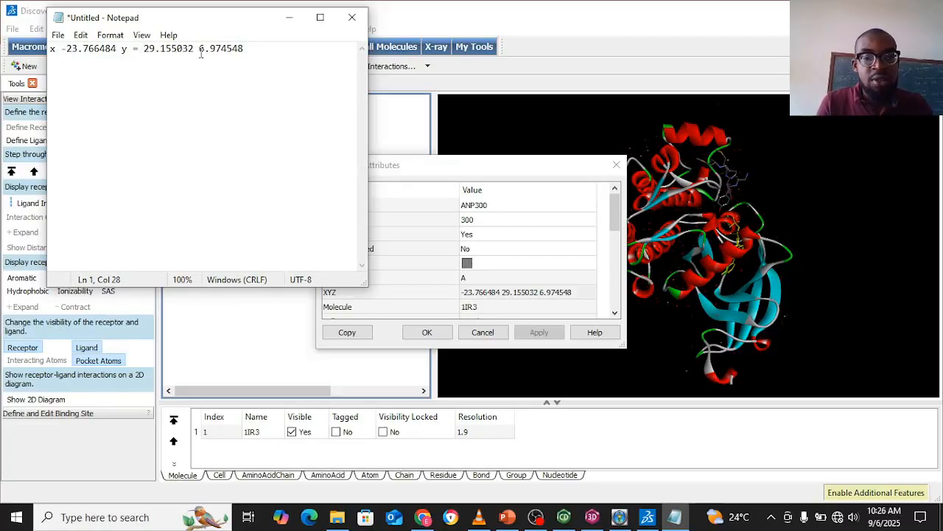
{"action": "type", "text": "z ="}
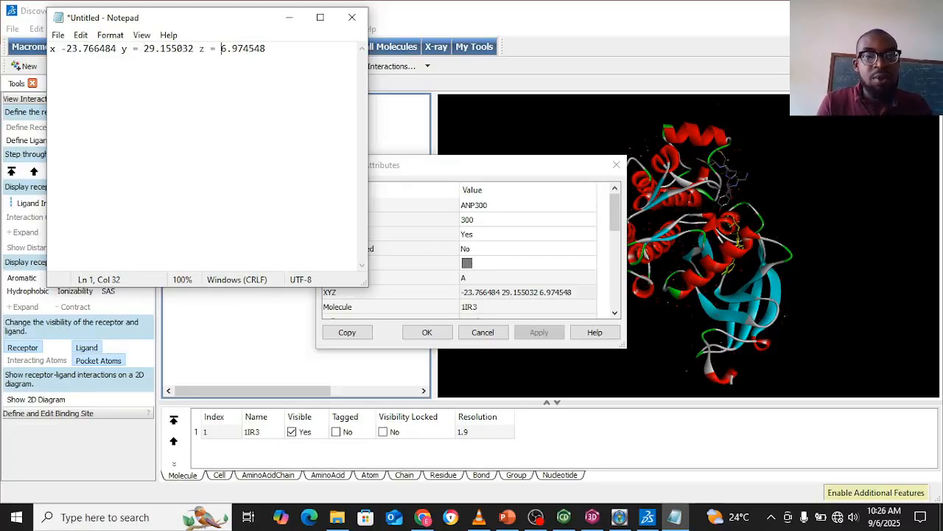
Save the coordinates note as 1ir3_dimensions in the "drug polymer conjugates docking info" folder within Downloads and close Notepad.
{"action": "left_click", "coordinate": [58, 35]}
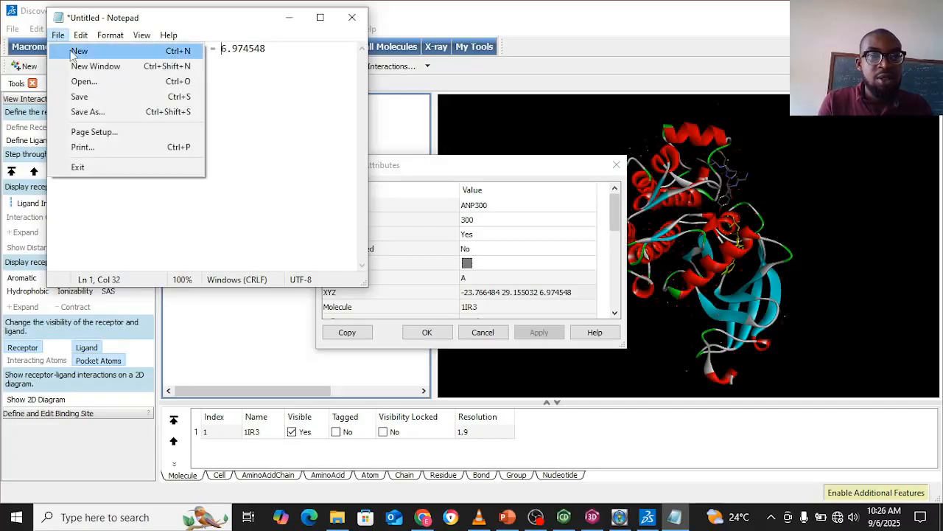
{"action": "left_click", "coordinate": [83, 97]}
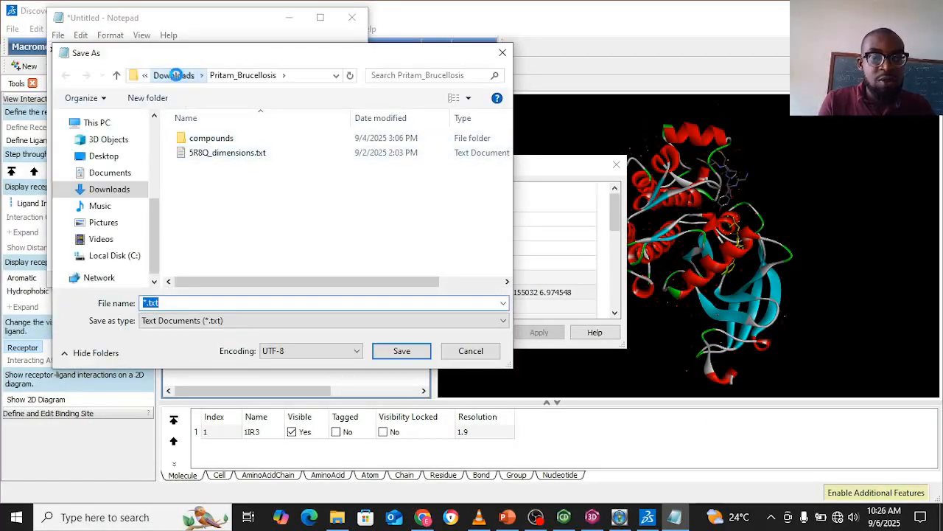
{"action": "left_click", "coordinate": [173, 74]}
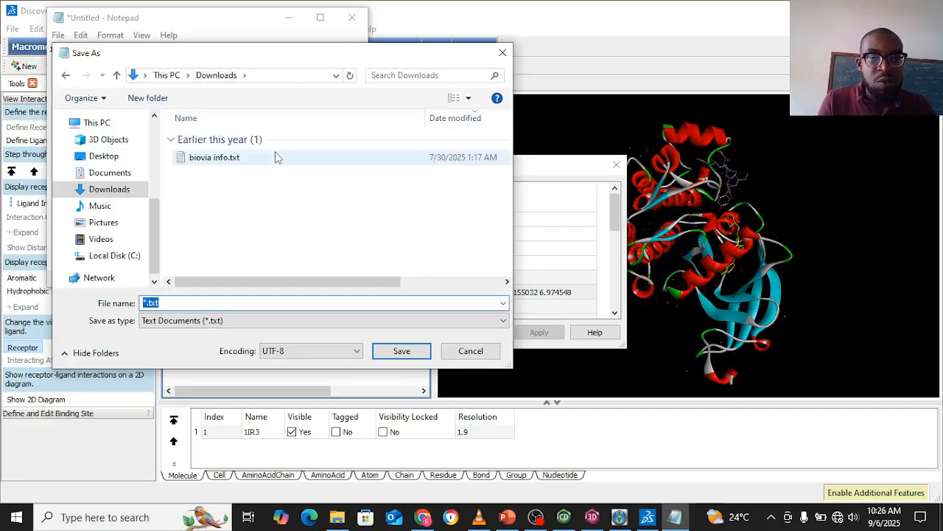
{"action": "left_click", "coordinate": [256, 158]}
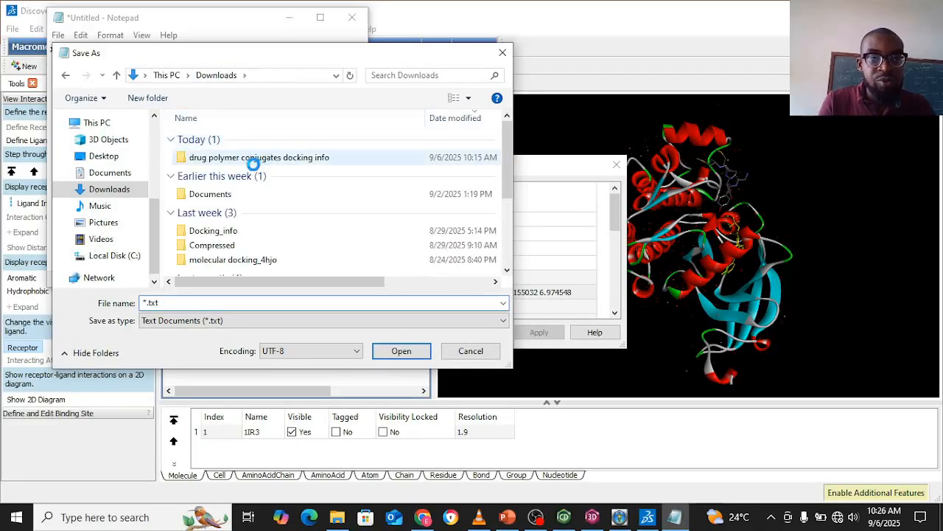
{"action": "left_click", "coordinate": [216, 303]}
{"action": "key", "text": "ctrl+a"}
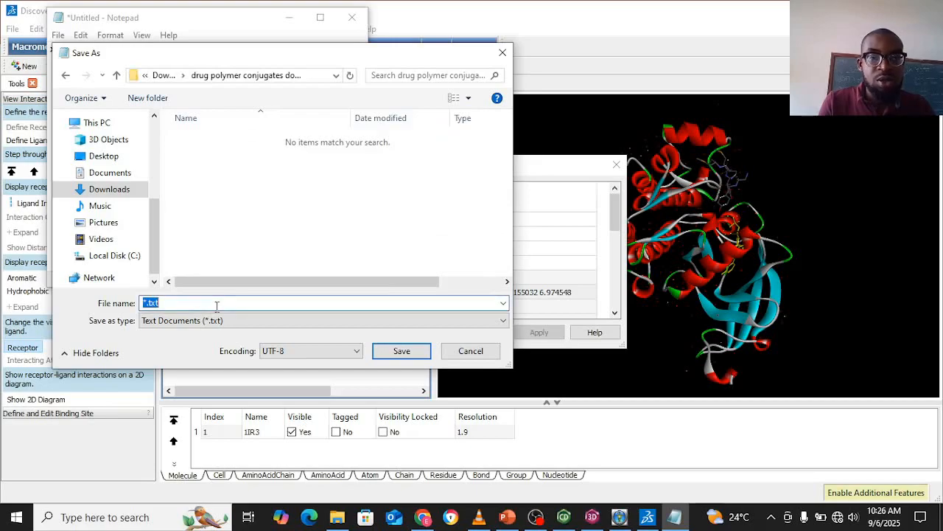
{"action": "key", "text": "BackSpace"}
{"action": "type", "text": "1ir"}
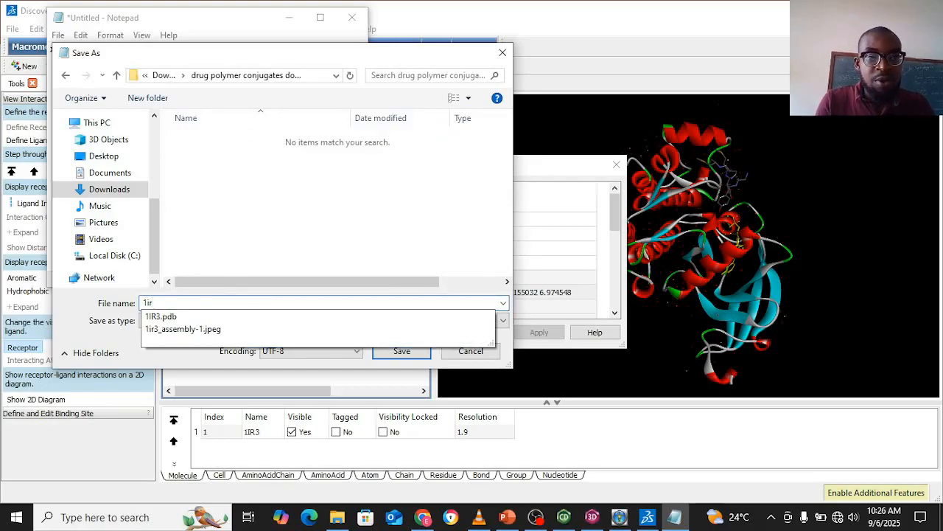
{"action": "type", "text": "3_dimensions"}
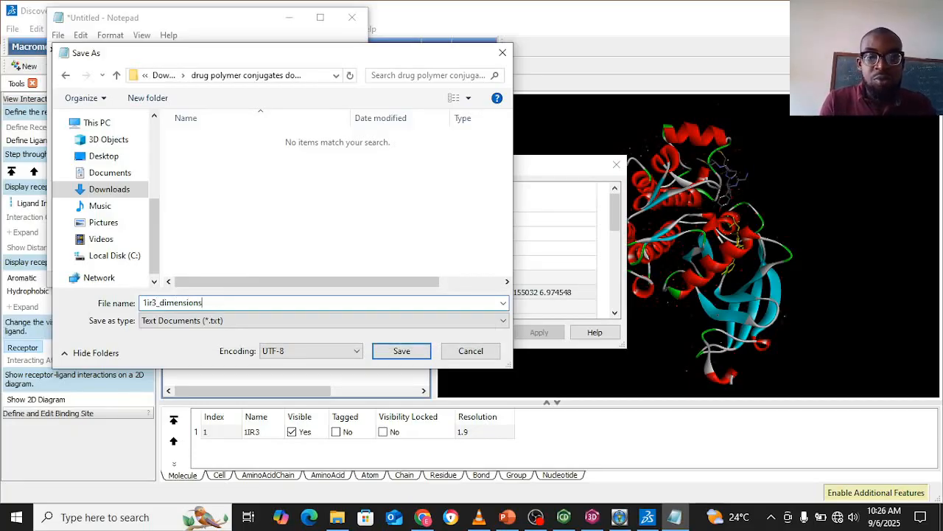
{"action": "key", "text": "Return"}
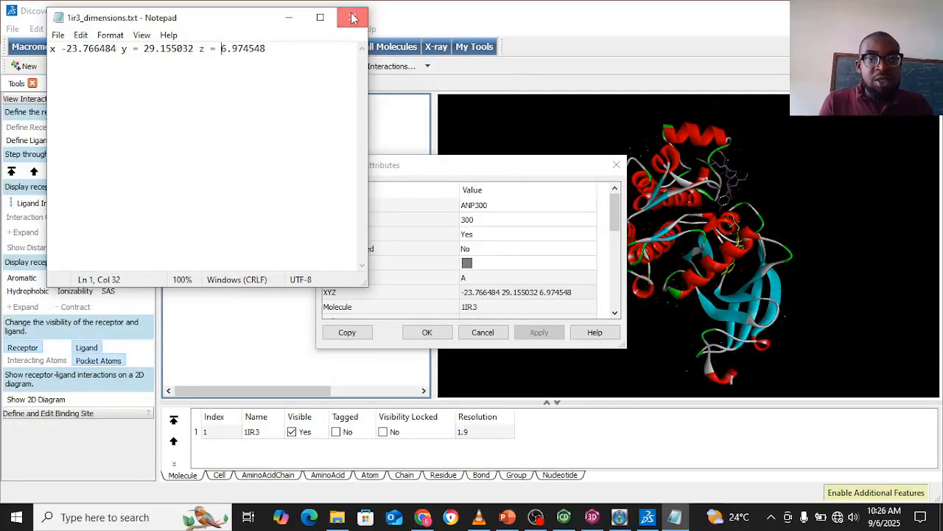
{"action": "left_click", "coordinate": [353, 17]}
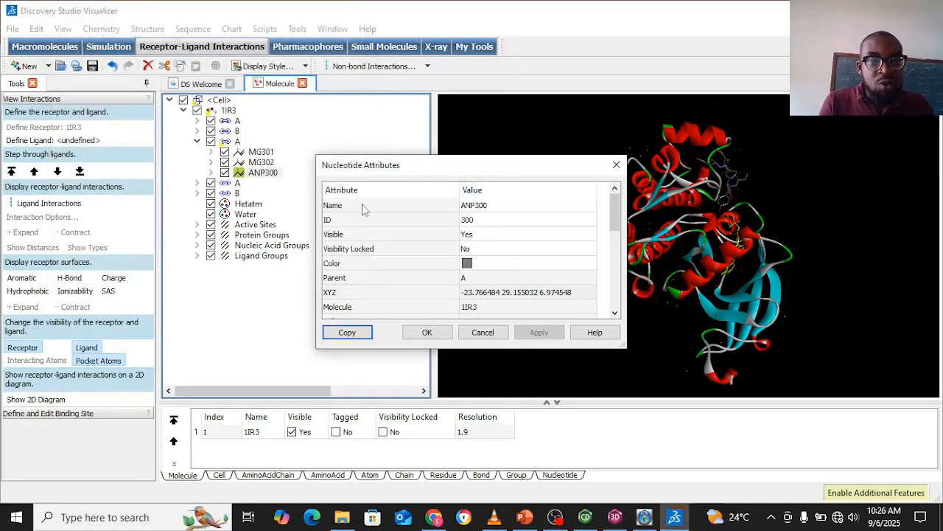
Close the ligand's attributes and cut ANP300, MG301 and MG302 out of the A chain of 1IR3.
{"action": "left_click", "coordinate": [617, 164]}
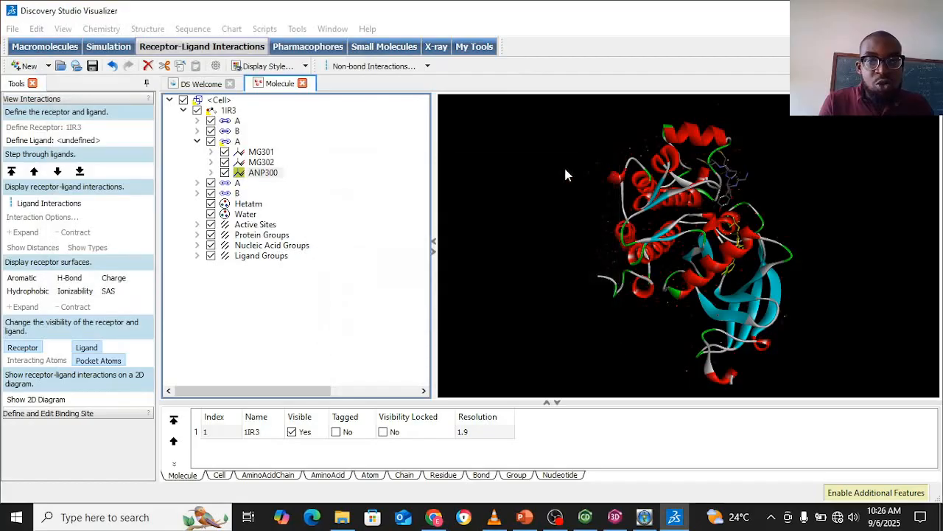
{"action": "left_click", "coordinate": [267, 152]}
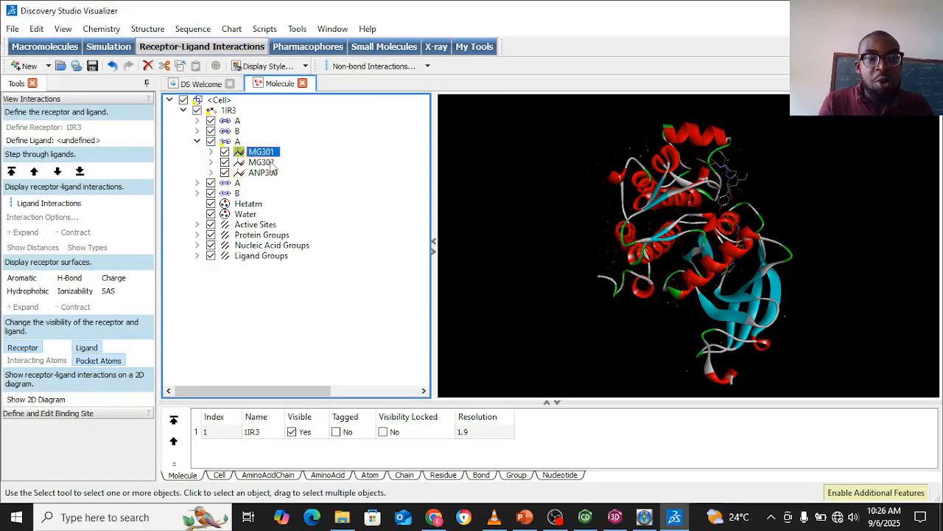
{"action": "left_click", "coordinate": [265, 174]}
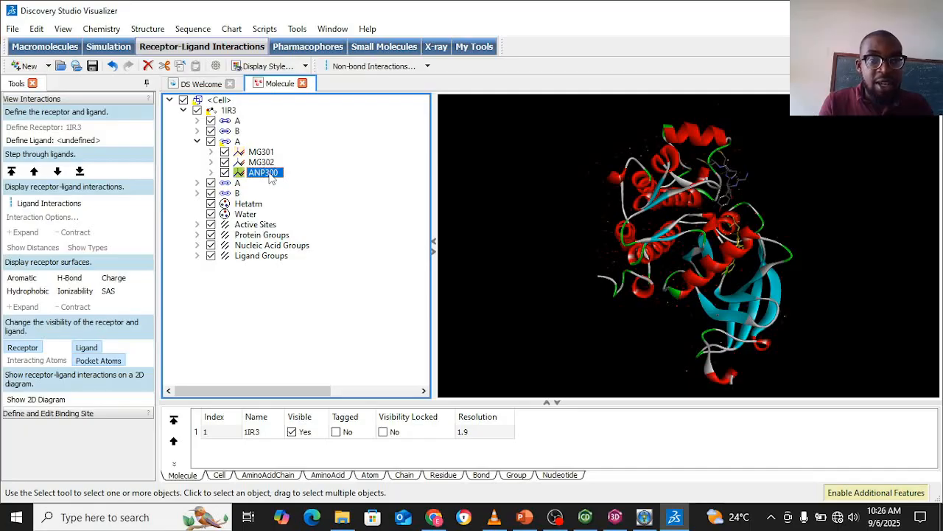
{"action": "right_click", "coordinate": [271, 178]}
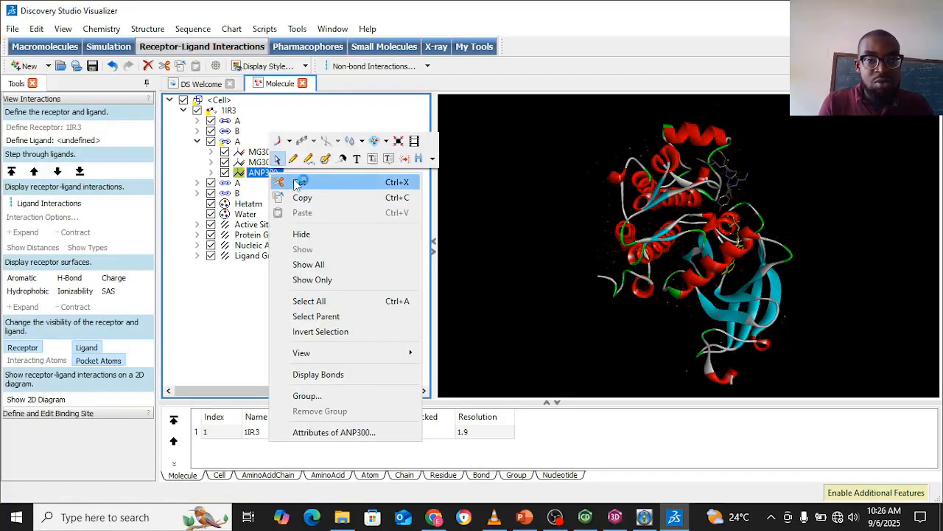
{"action": "left_click", "coordinate": [260, 152]}
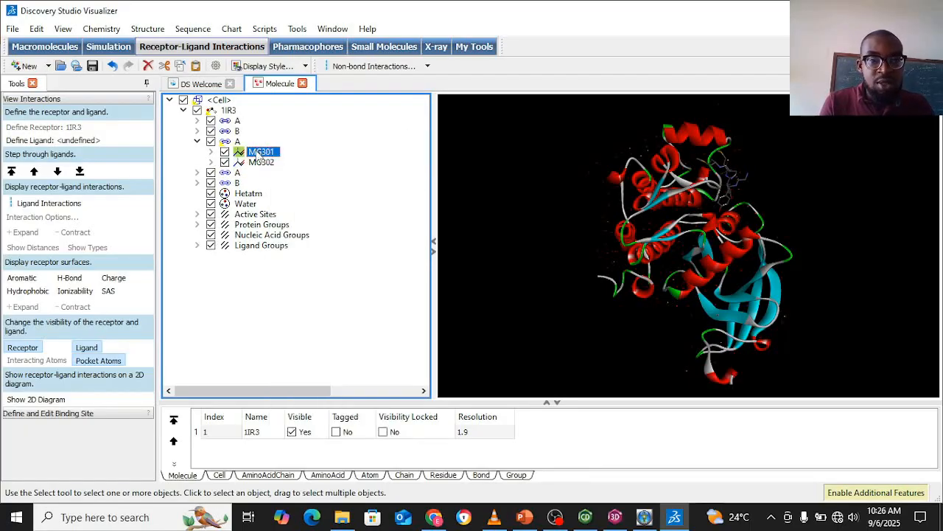
{"action": "right_click", "coordinate": [259, 154]}
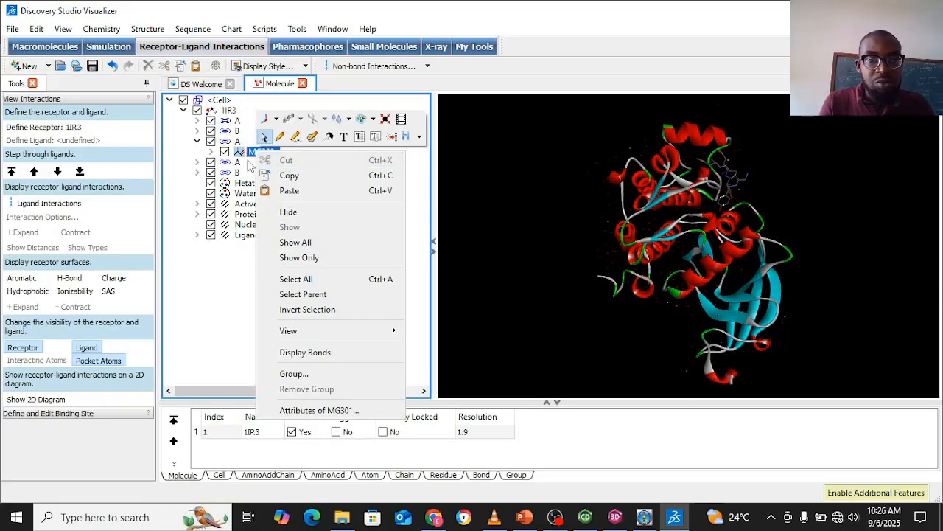
{"action": "left_click", "coordinate": [249, 161]}
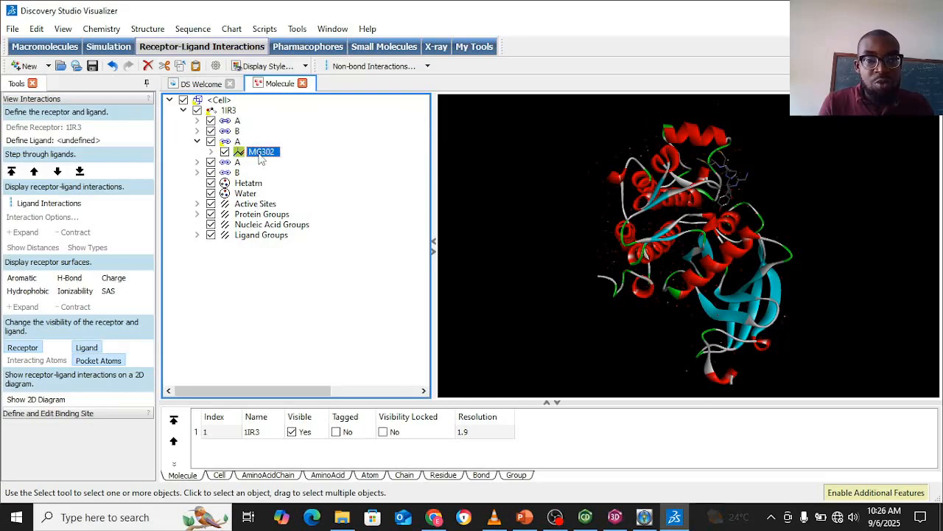
{"action": "right_click", "coordinate": [262, 153]}
{"action": "left_click", "coordinate": [288, 165]}
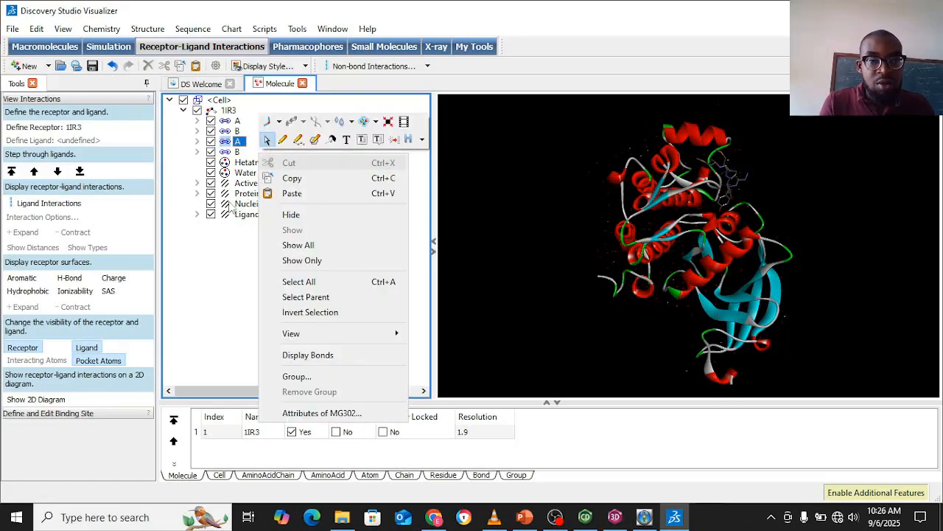
Cut the Water group out of the 1IR3 structure.
{"action": "left_click", "coordinate": [248, 173]}
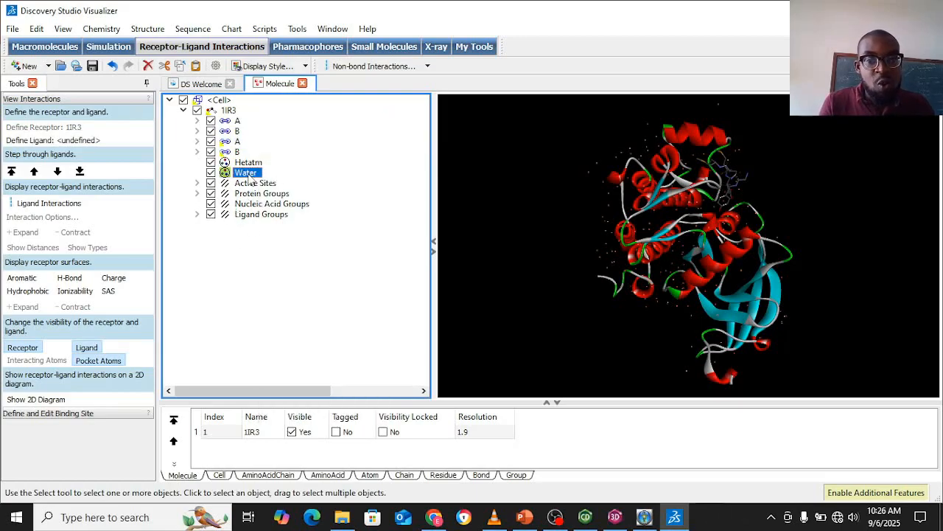
{"action": "right_click", "coordinate": [250, 174]}
{"action": "left_click", "coordinate": [270, 182]}
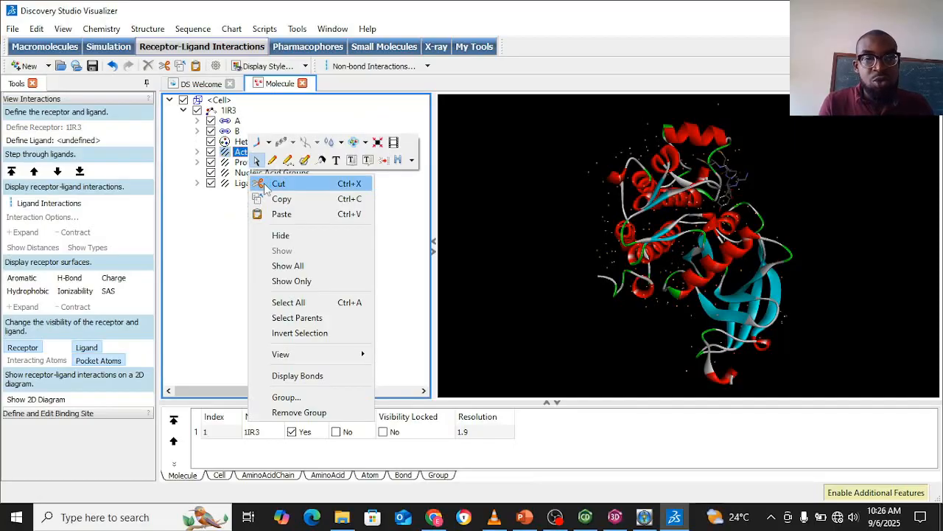
{"action": "left_click", "coordinate": [228, 234]}
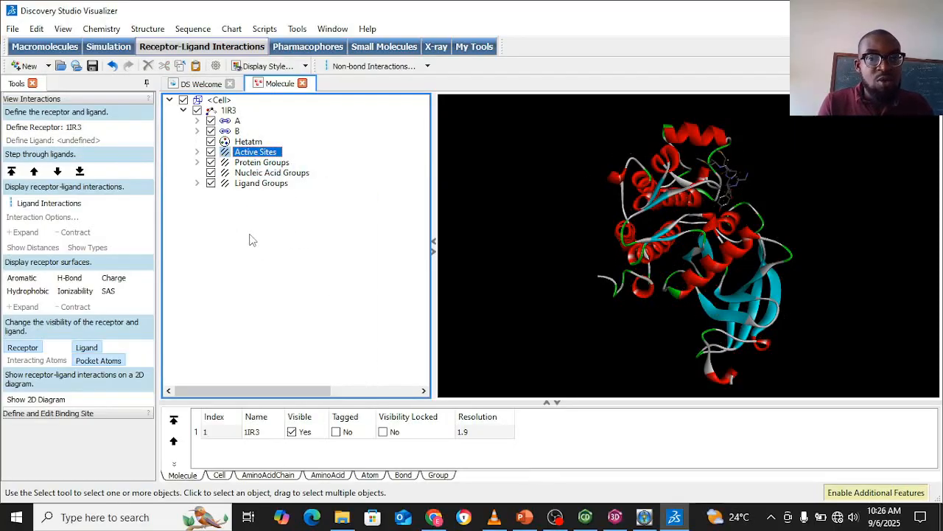
Start saving the cleaned structure as a new file, with Protein Data Bank Files (*.pdb;*.pdb1;*.ent) as its type.
{"action": "left_click", "coordinate": [13, 29]}
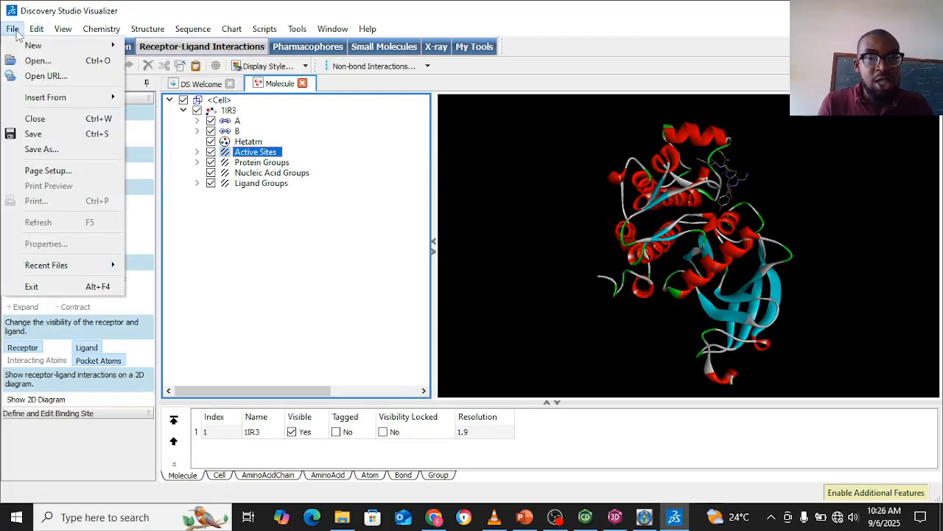
{"action": "left_click", "coordinate": [72, 151]}
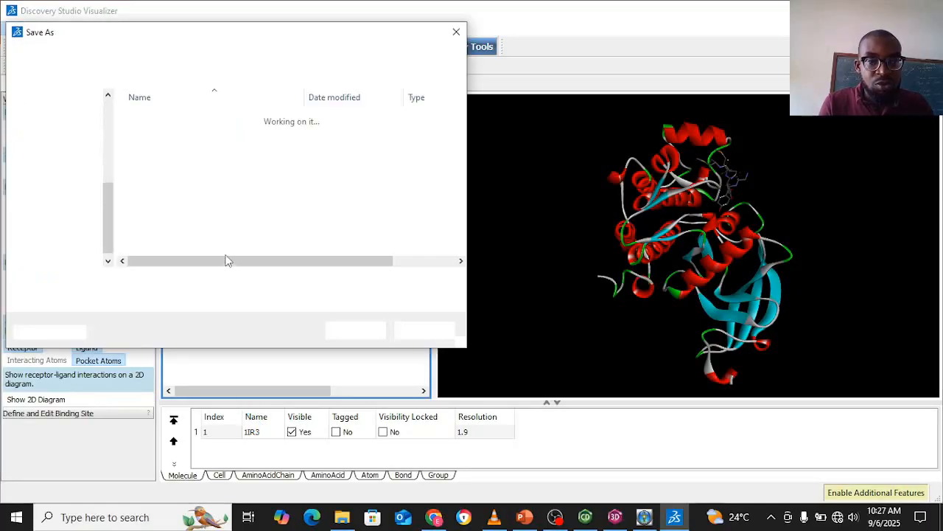
{"action": "left_click", "coordinate": [234, 300]}
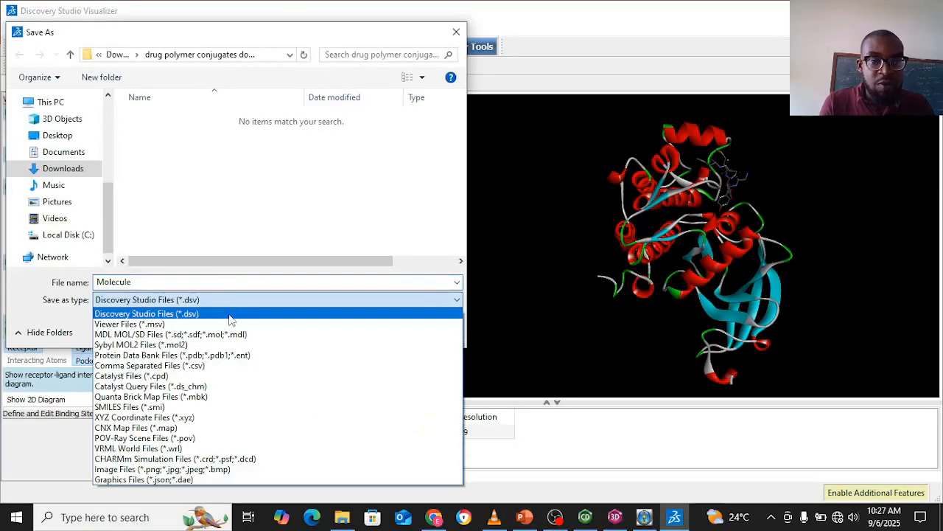
{"action": "left_click", "coordinate": [185, 355]}
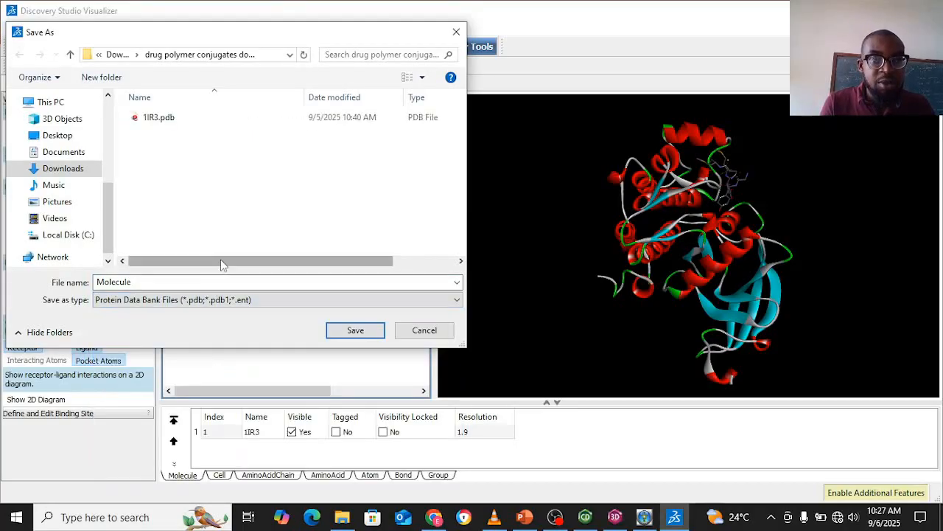
Name the structure file 1IR3_without_ligand and save it in the "drug polymer conjugates docking info" folder.
{"action": "double_click", "coordinate": [175, 284]}
{"action": "key", "text": "BackSpace"}
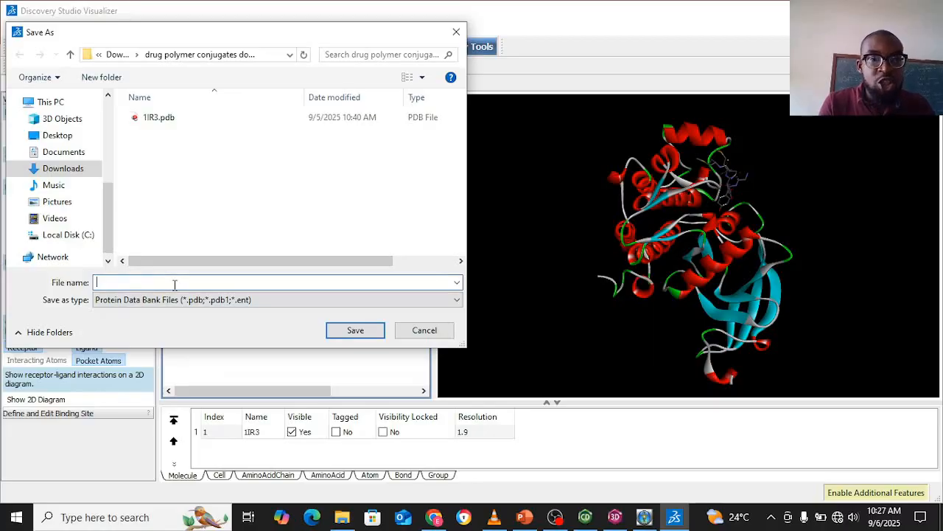
{"action": "type", "text": "1"}
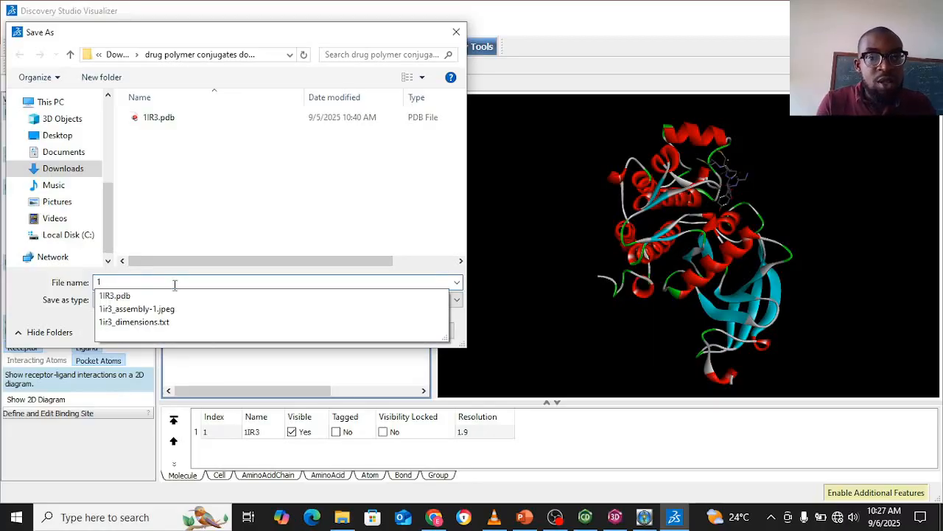
{"action": "type", "text": "IR"}
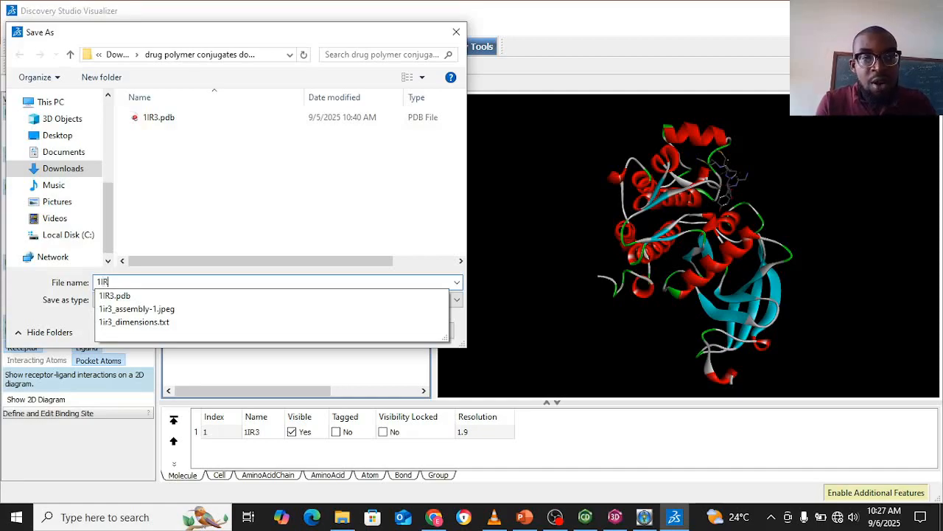
{"action": "type", "text": "3_"}
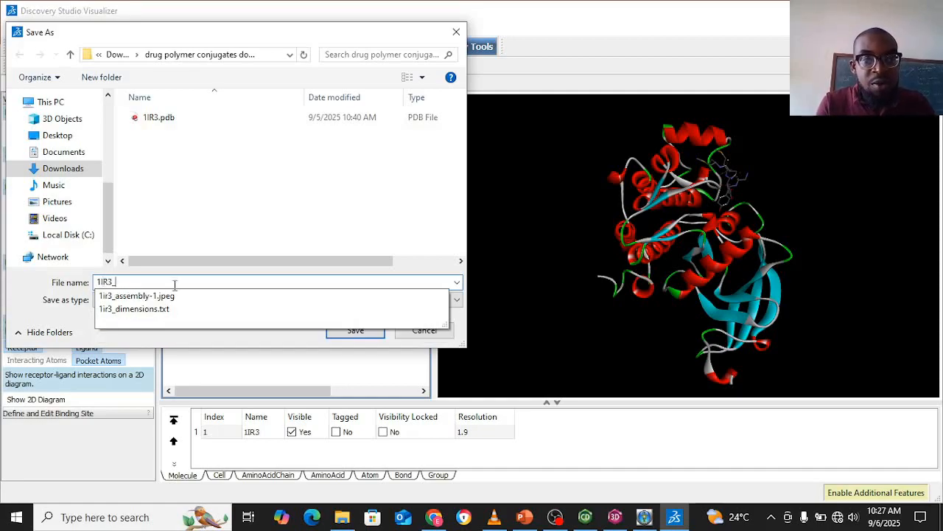
{"action": "type", "text": "WITH"}
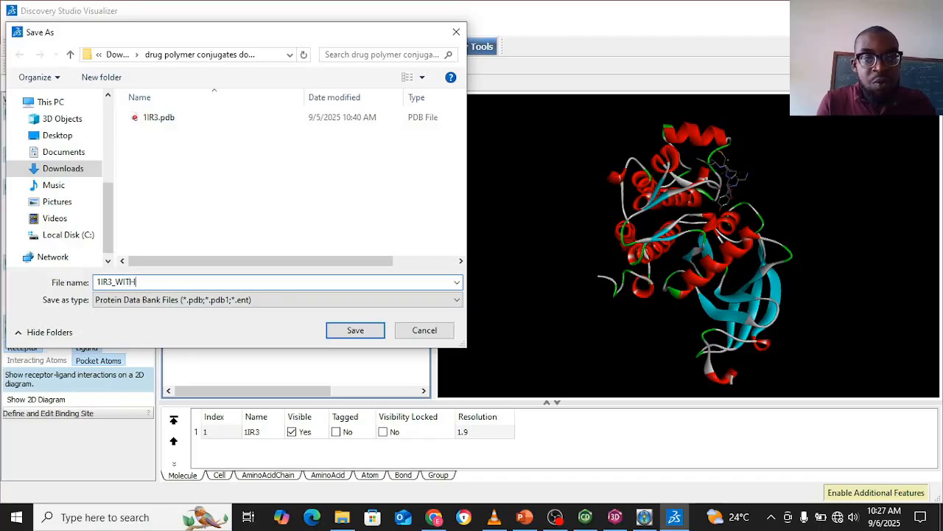
{"action": "key", "text": "BackSpace"}
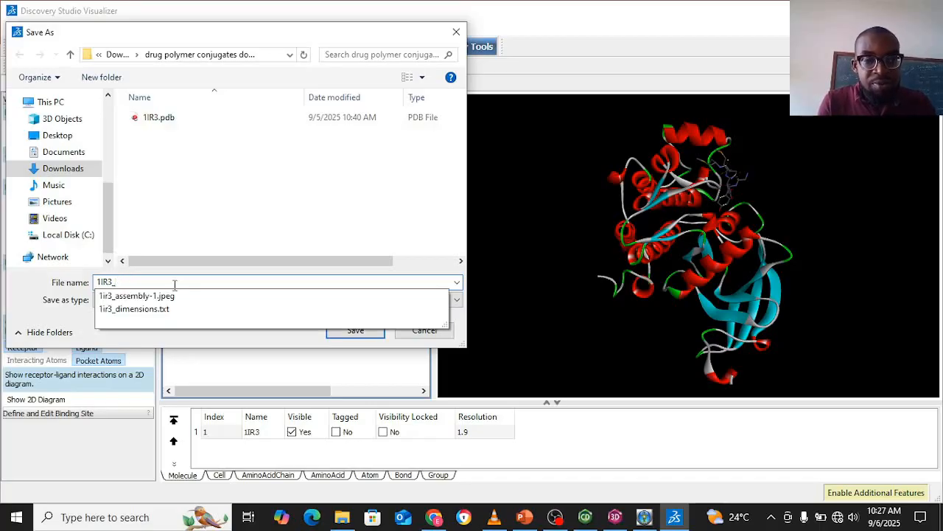
{"action": "type", "text": "without_"}
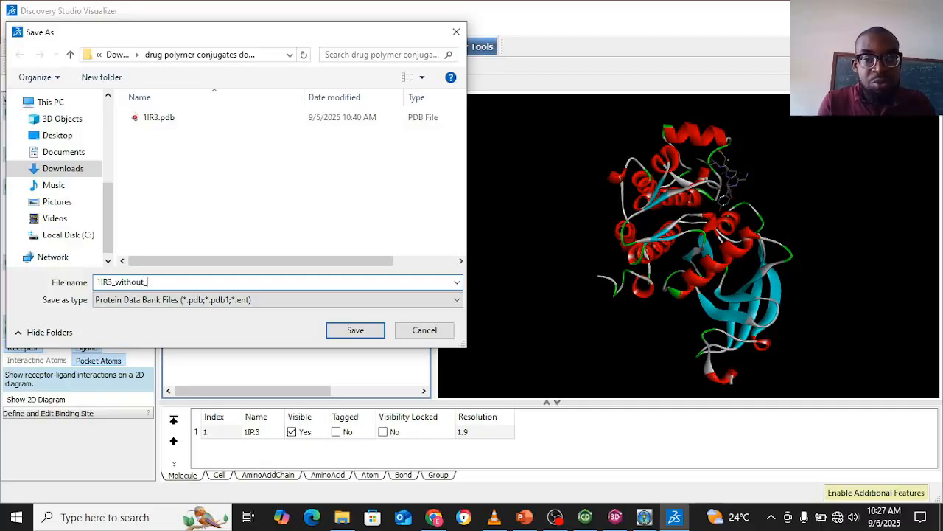
{"action": "type", "text": "ligand"}
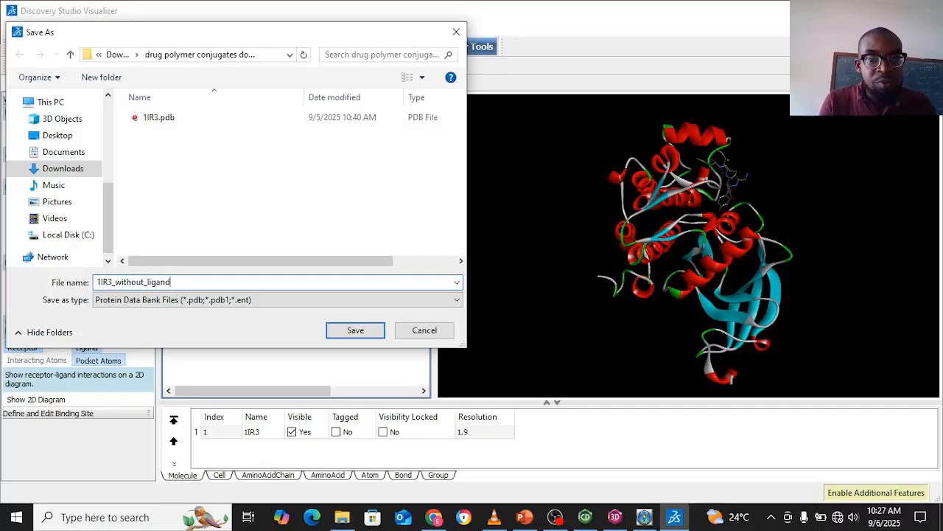
{"action": "left_click", "coordinate": [331, 336]}
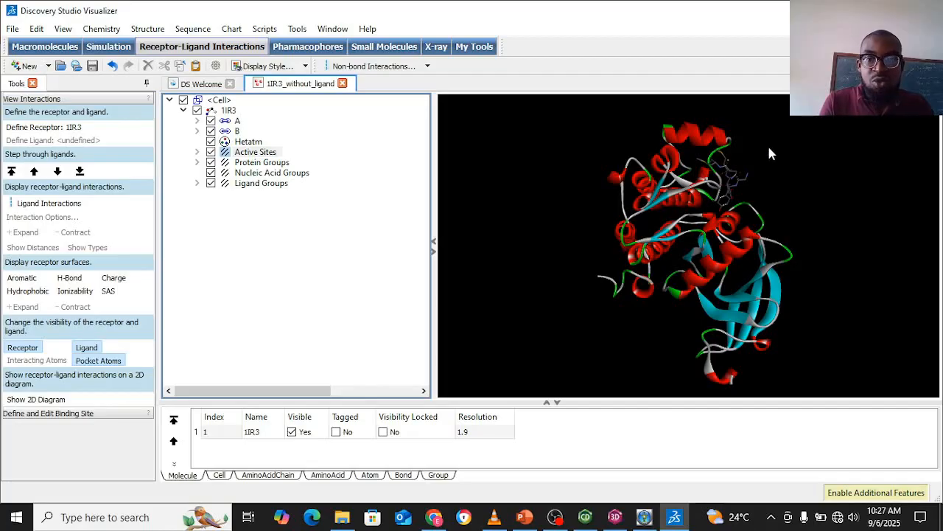
Minimize Discovery Studio and switch to PyRx.
{"action": "left_click", "coordinate": [864, 11]}
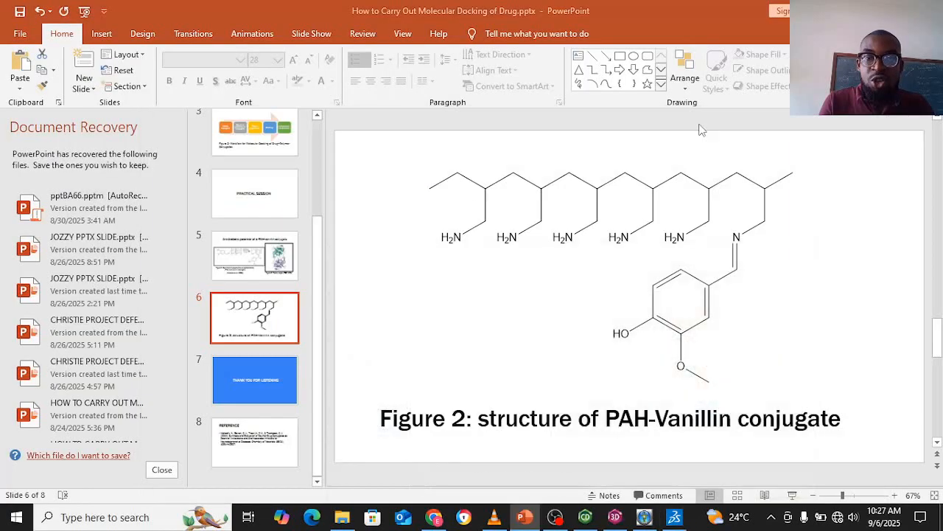
{"action": "left_click", "coordinate": [643, 519]}
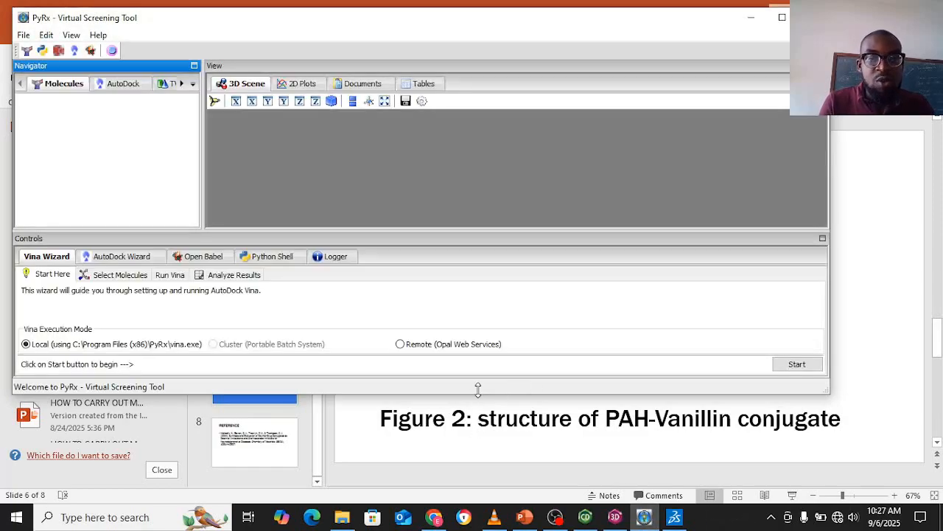
Enlarge the PyRx window by extending its height.
{"action": "left_click_drag", "start_coordinate": [476, 389], "coordinate": [480, 414]}
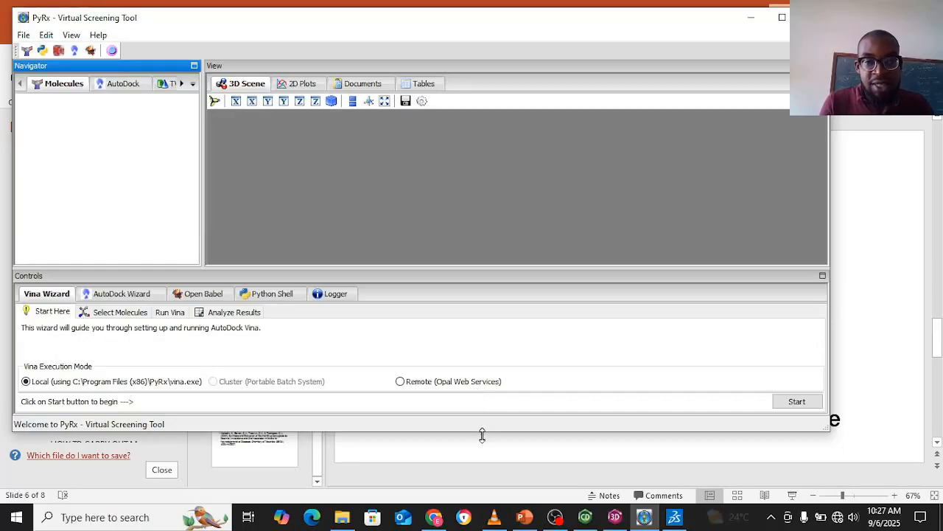
{"action": "left_click_drag", "start_coordinate": [483, 448], "coordinate": [489, 448]}
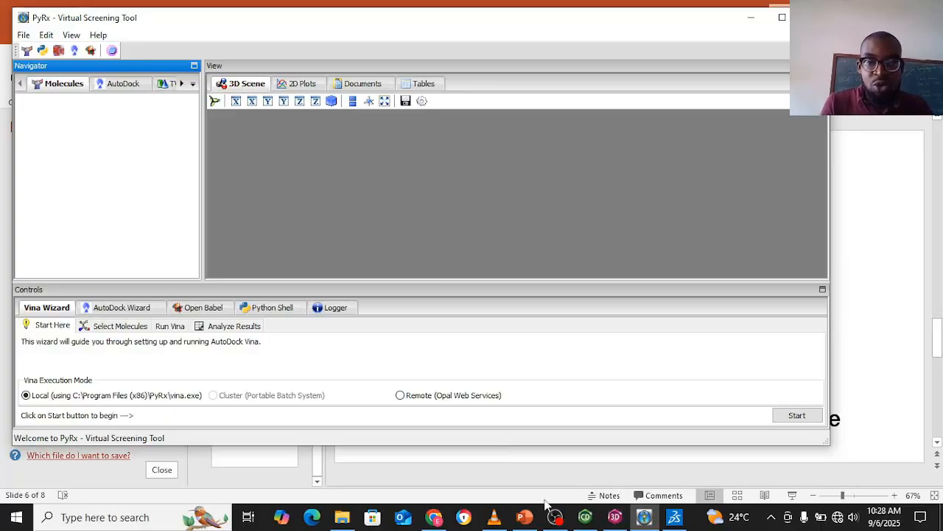
Switch to ChemDraw and insert the structure of vanillin by name in a new document, with its name below it.
{"action": "left_click", "coordinate": [587, 524]}
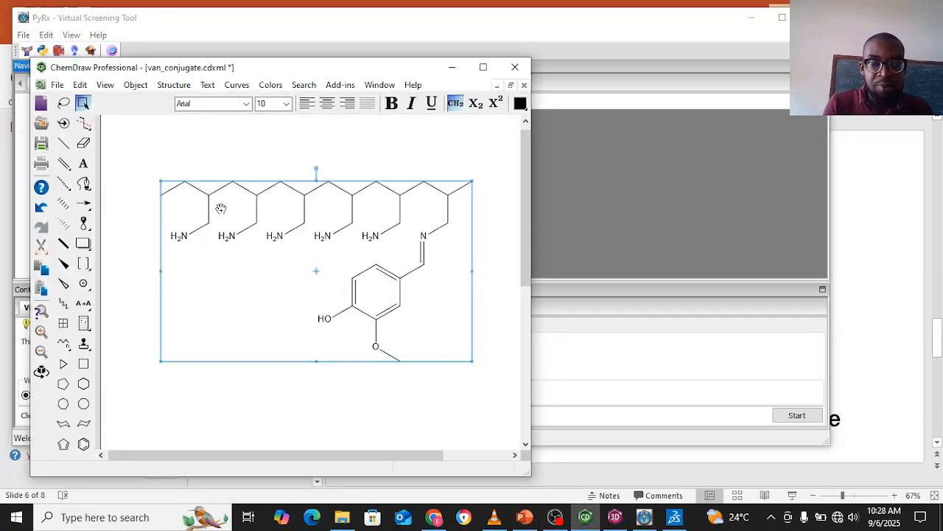
{"action": "key", "text": "ctrl+n"}
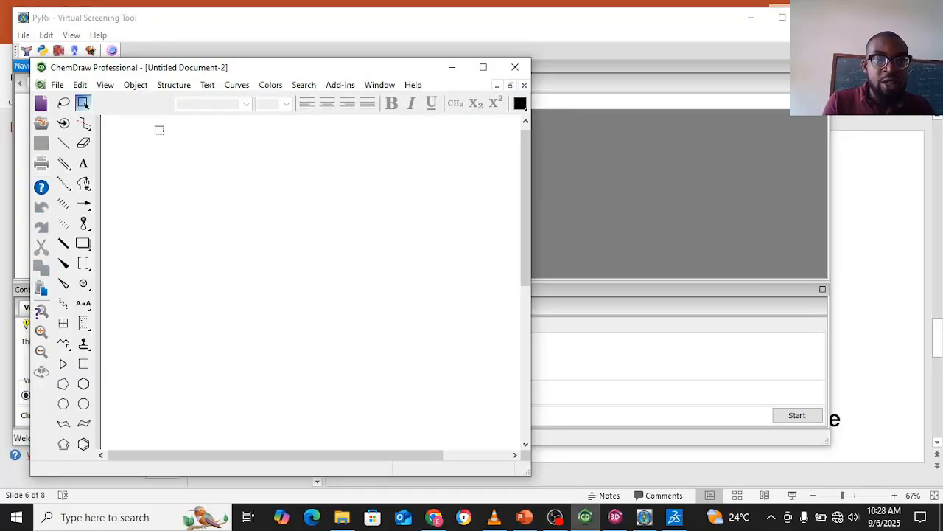
{"action": "left_click", "coordinate": [163, 88]}
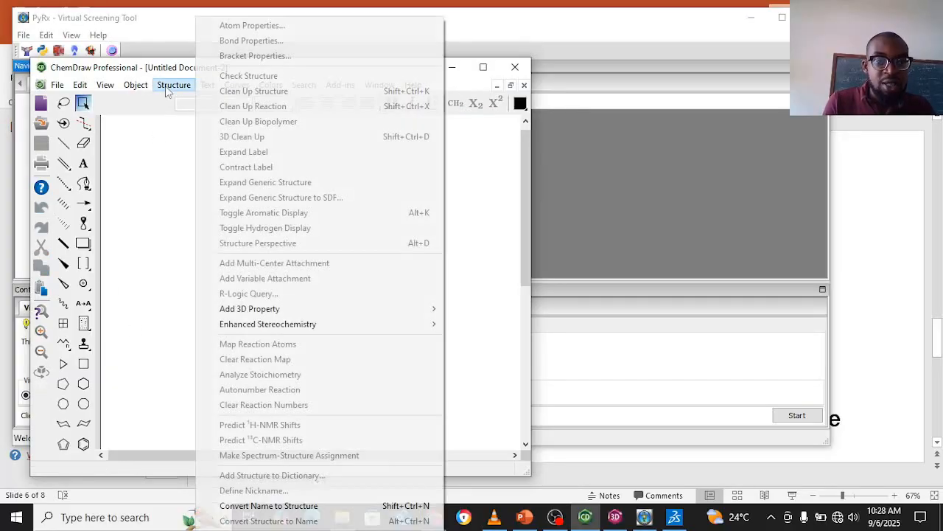
{"action": "left_click", "coordinate": [269, 506]}
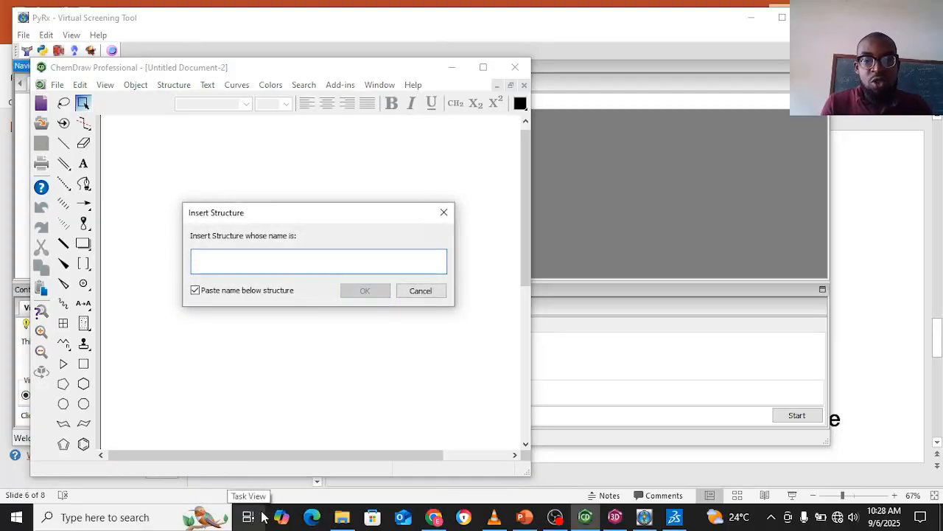
{"action": "type", "text": "vanillin"}
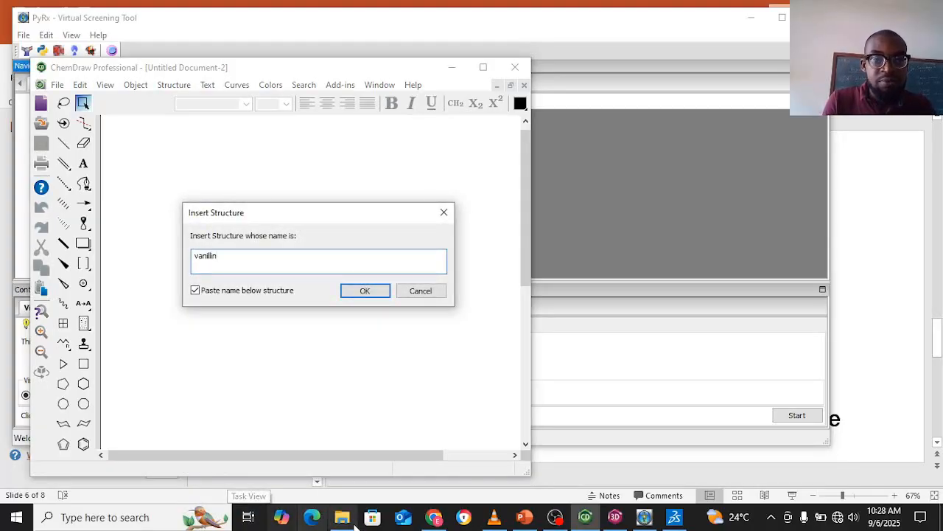
{"action": "left_click", "coordinate": [363, 292]}
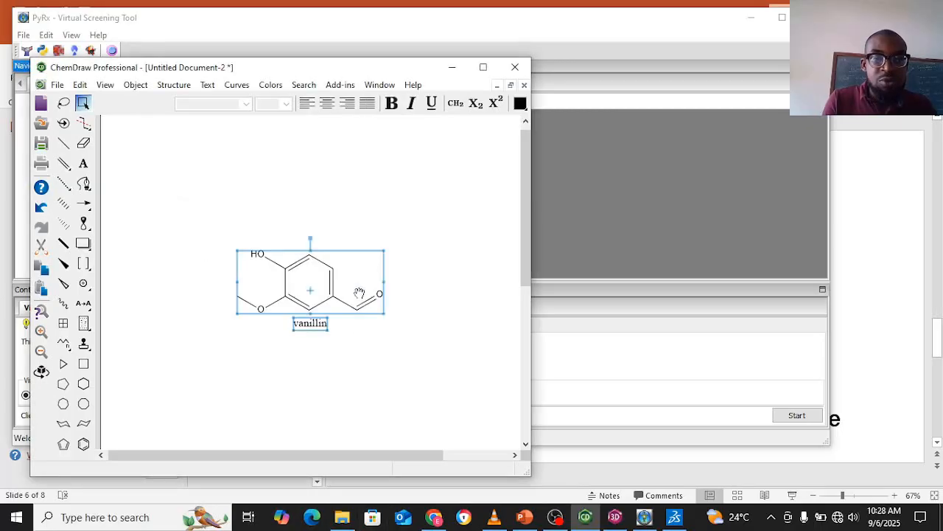
Move the vanillin structure toward the upper left of the page and copy it together with its name label.
{"action": "left_click_drag", "start_coordinate": [351, 291], "coordinate": [294, 239]}
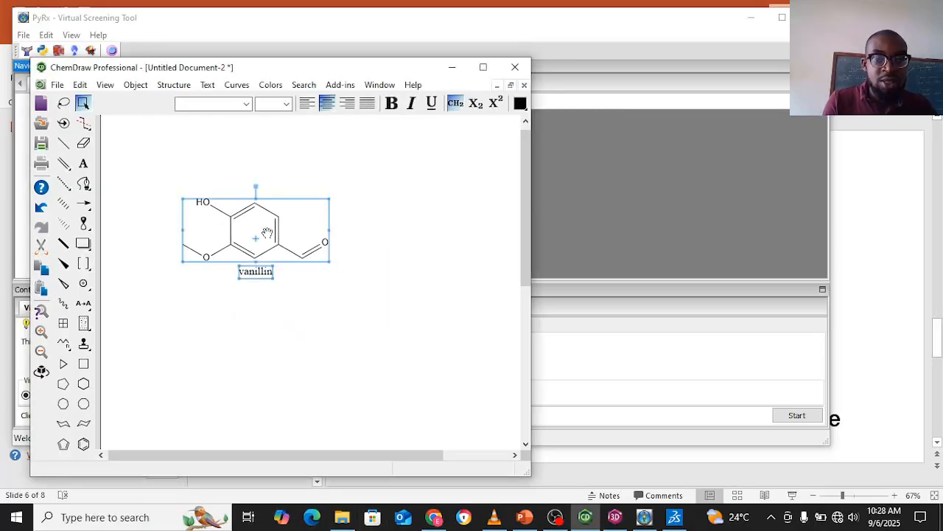
{"action": "right_click", "coordinate": [264, 236]}
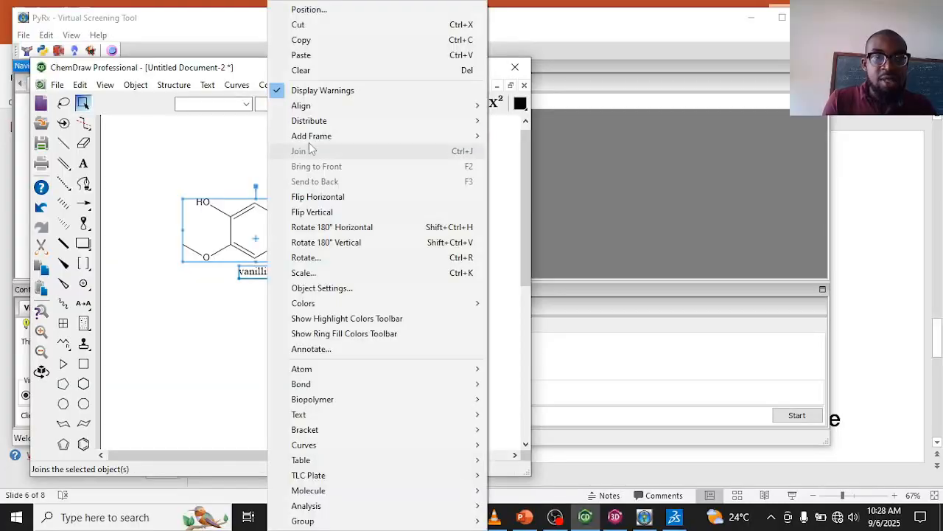
{"action": "left_click", "coordinate": [308, 41]}
Switch to Chem3D and start saving the vanillin conjugate model as a new file in Downloads, folder "drug polymer conjugates docking info".
{"action": "left_click", "coordinate": [616, 517]}
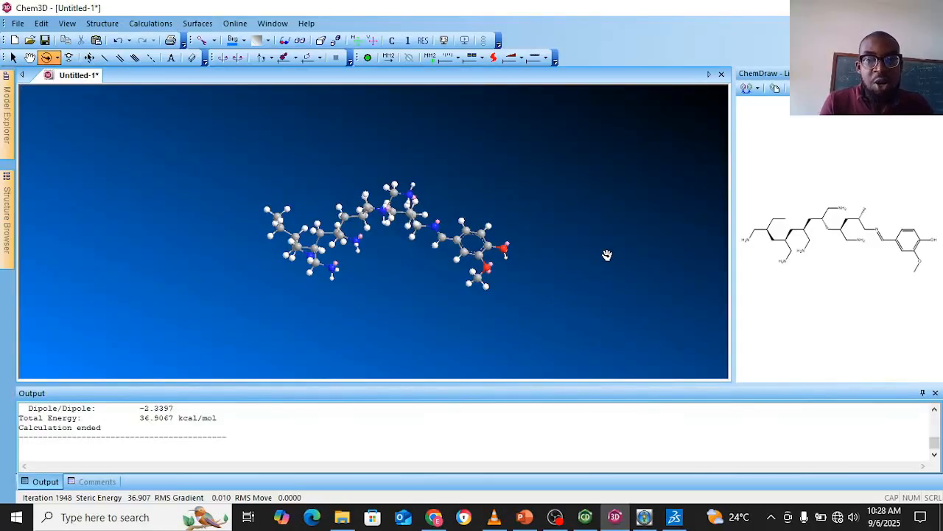
{"action": "left_click_drag", "start_coordinate": [607, 255], "coordinate": [576, 247]}
{"action": "left_click", "coordinate": [17, 23]}
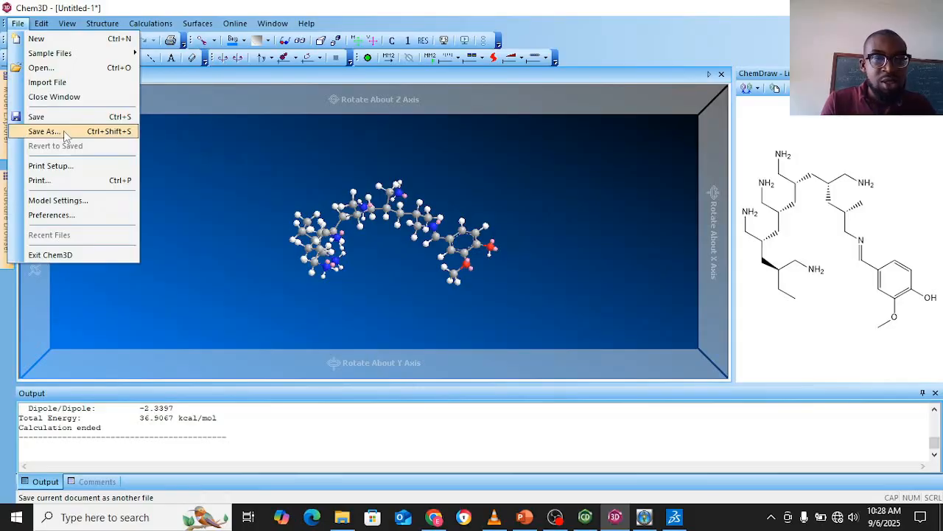
{"action": "left_click", "coordinate": [44, 131]}
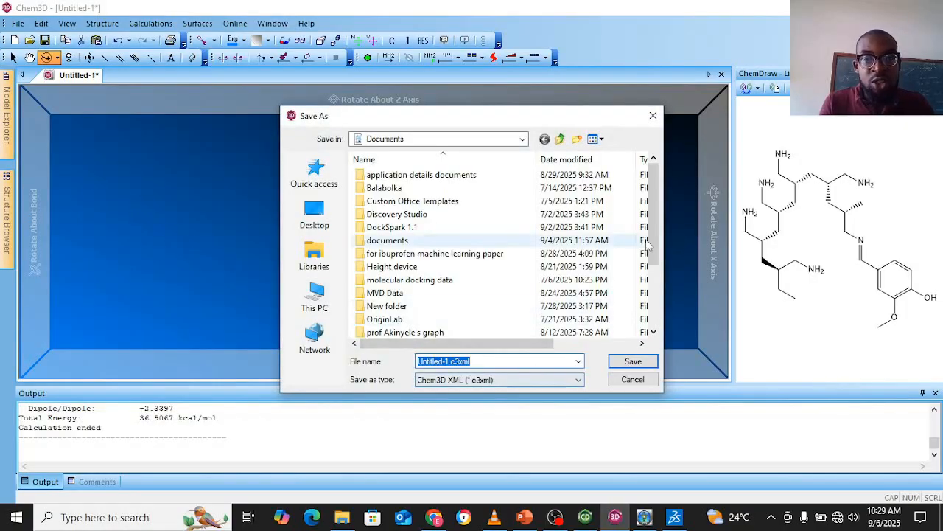
{"action": "scroll", "coordinate": [658, 211], "scroll_direction": "down", "scroll_amount": 1}
{"action": "left_click_drag", "start_coordinate": [659, 212], "coordinate": [655, 180]}
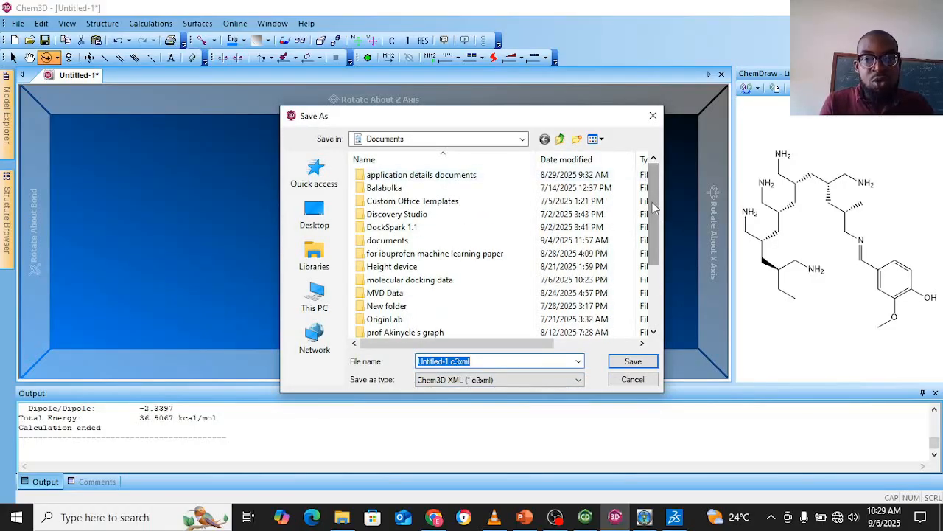
{"action": "left_click", "coordinate": [658, 284]}
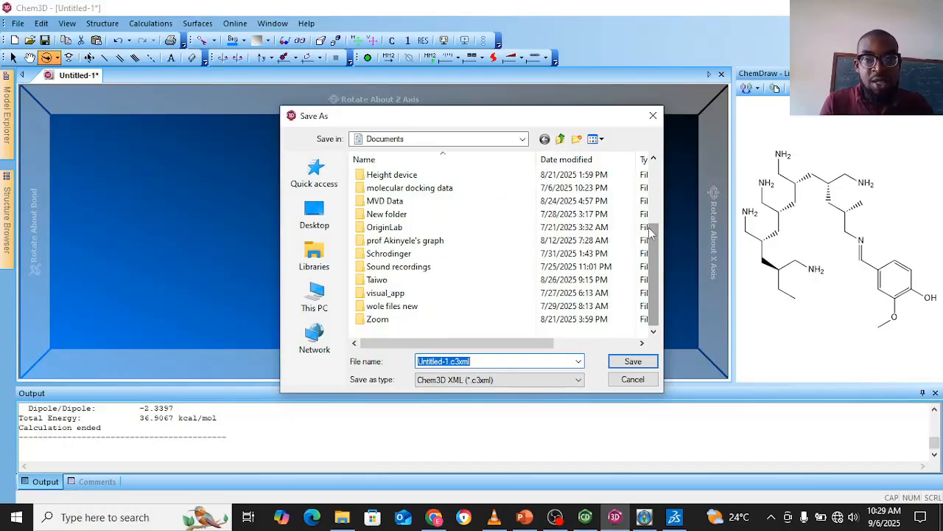
{"action": "left_click", "coordinate": [523, 139]}
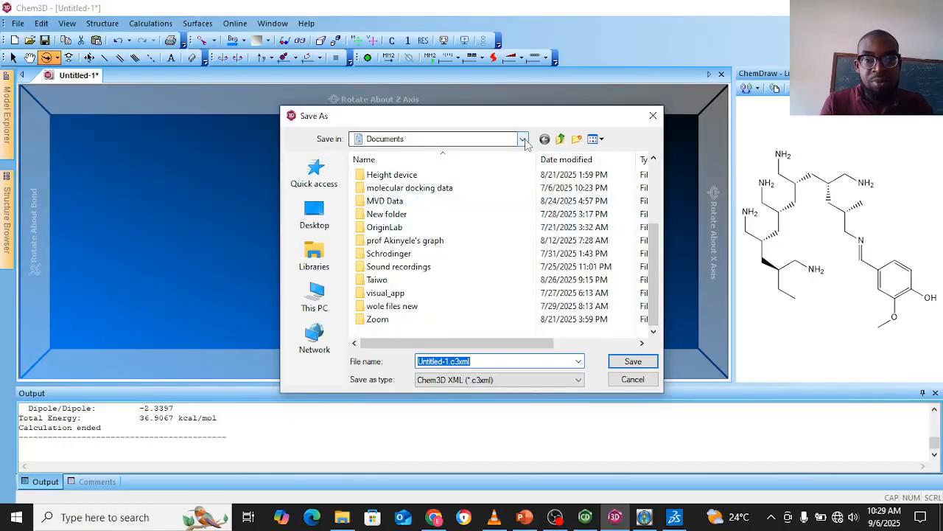
{"action": "left_click", "coordinate": [523, 139]}
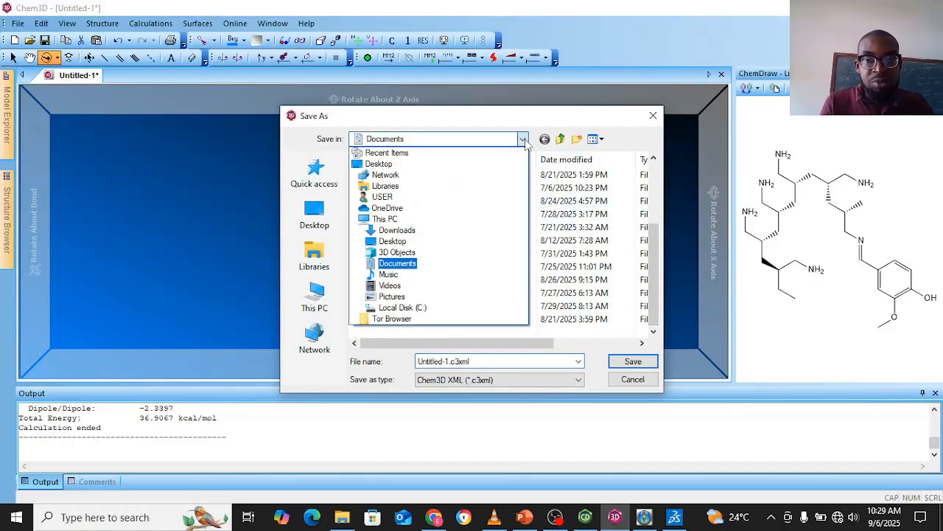
{"action": "left_click", "coordinate": [448, 231]}
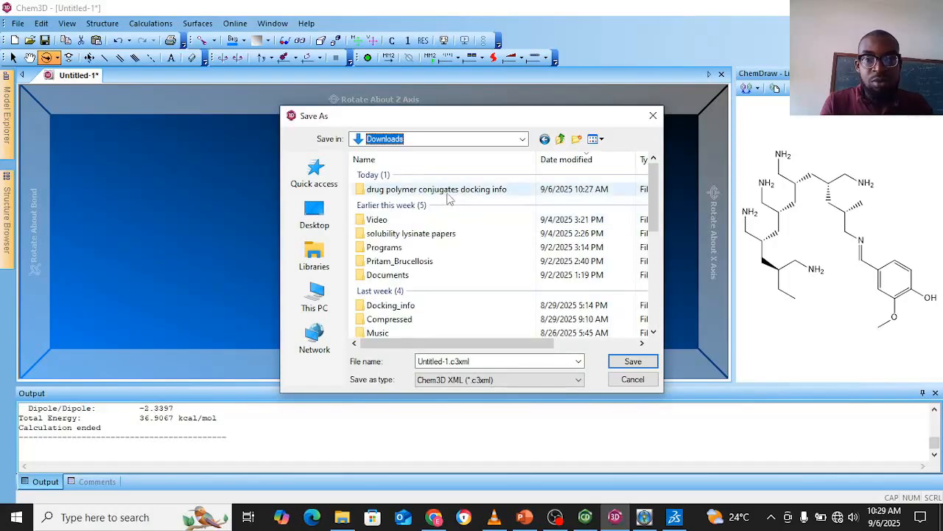
{"action": "double_click", "coordinate": [447, 192]}
Save the conjugate model as van_conjugate_sys in the SYBYL2 (*.mol2;*.sm2;*.ml2) format.
{"action": "left_click", "coordinate": [481, 361]}
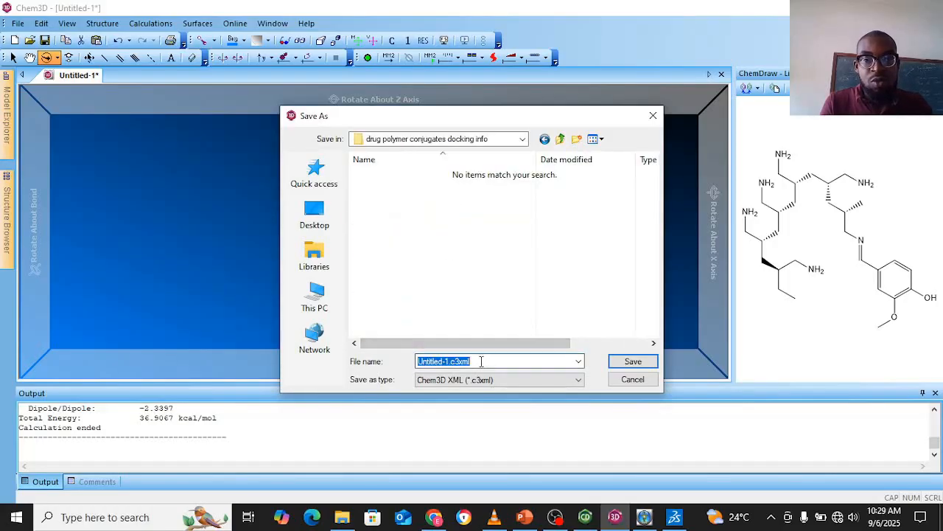
{"action": "key", "text": "BackSpace"}
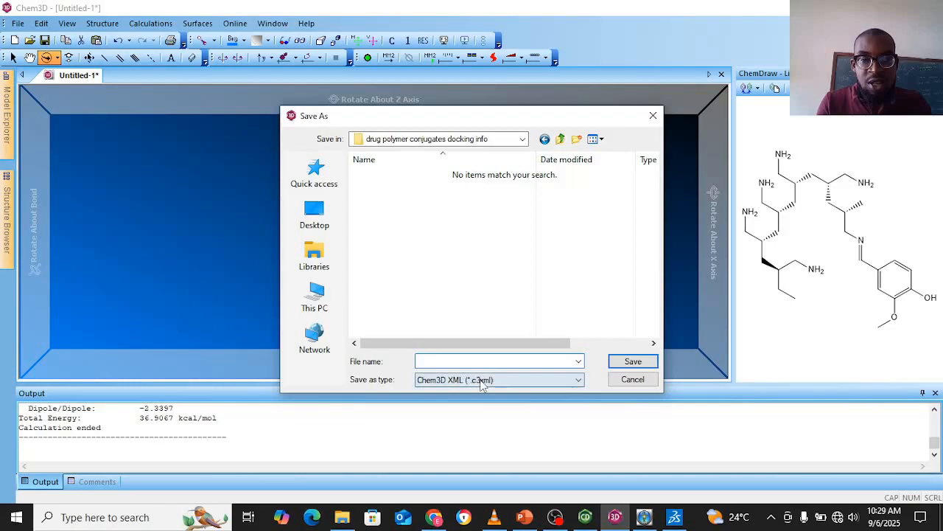
{"action": "left_click", "coordinate": [484, 378]}
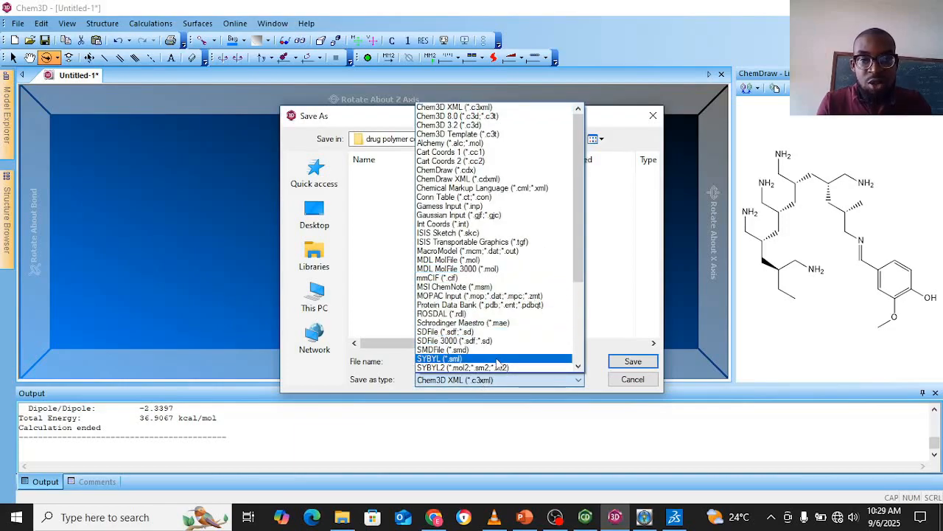
{"action": "left_click", "coordinate": [499, 368]}
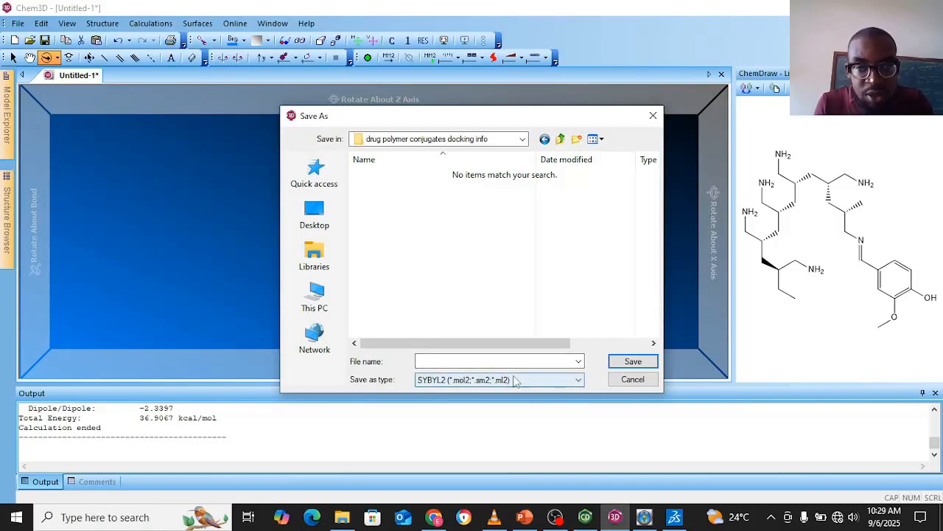
{"action": "left_click", "coordinate": [468, 362]}
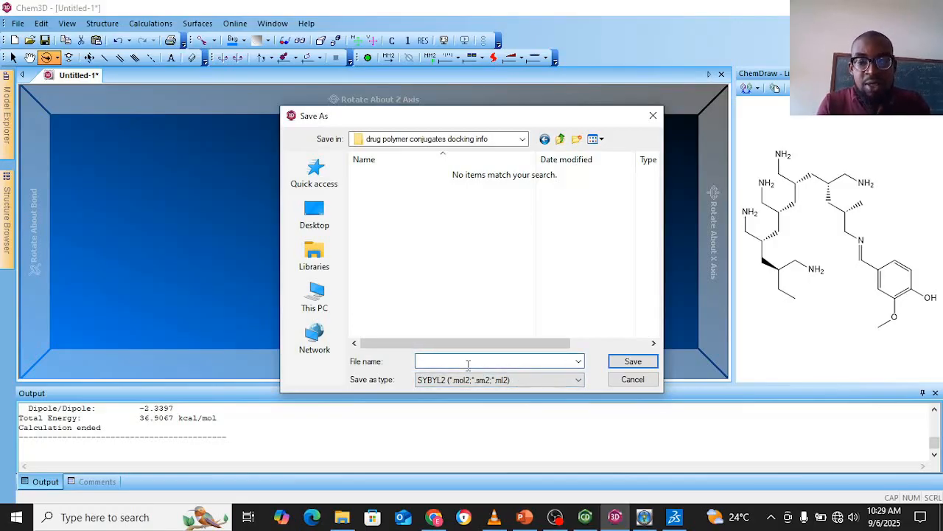
{"action": "type", "text": "van_conjuga"}
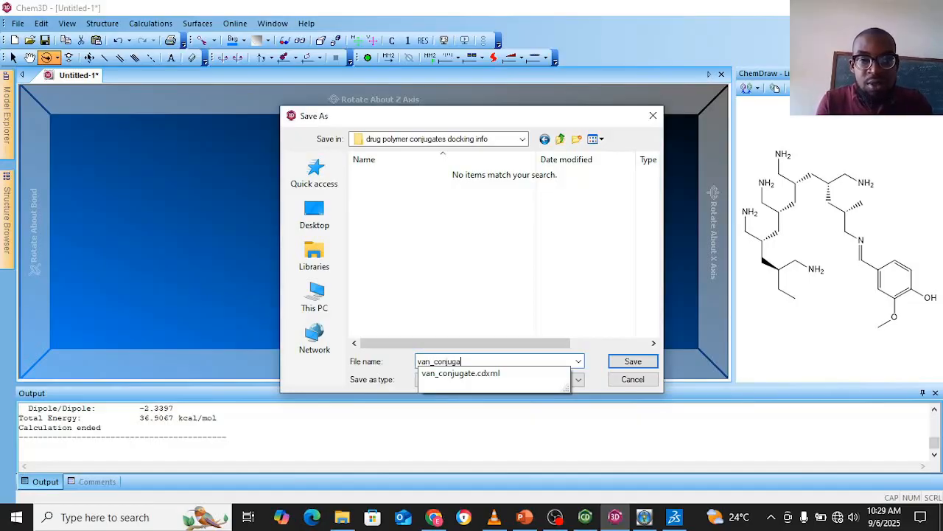
{"action": "type", "text": "te;"}
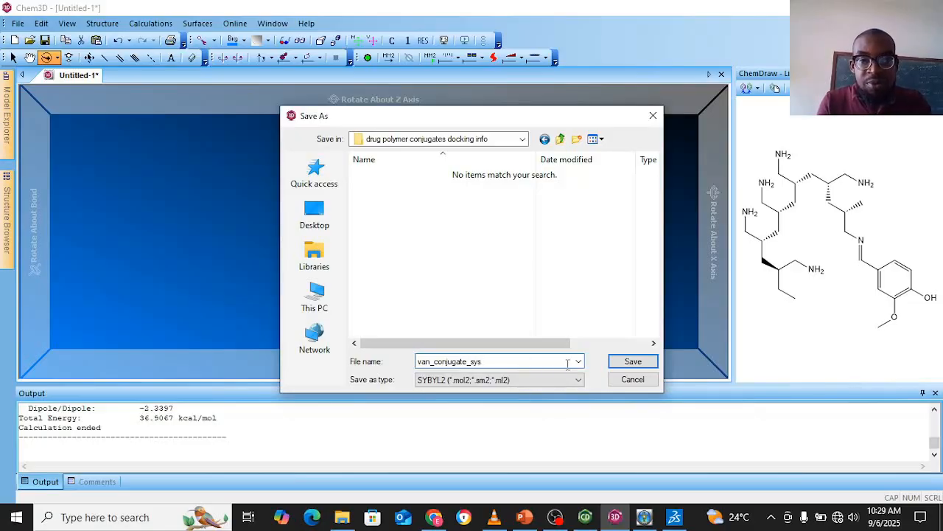
{"action": "left_click", "coordinate": [627, 361]}
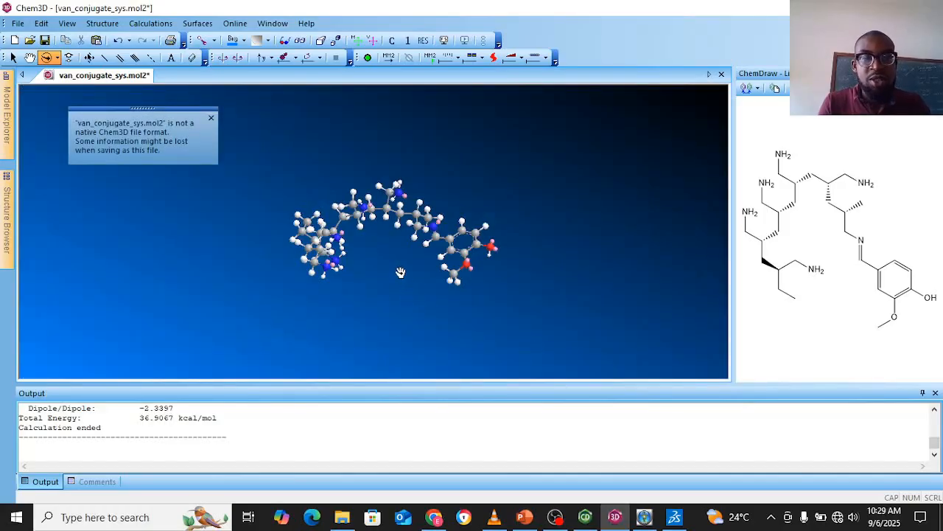
Paste the copied vanillin into a new Chem3D document and minimize its energy with MM2.
{"action": "key", "text": "ctrl+n"}
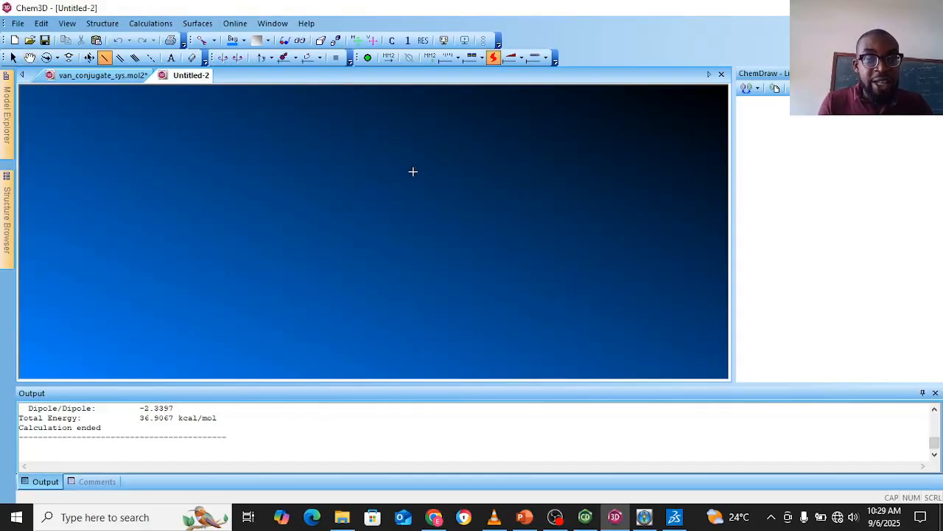
{"action": "key", "text": "ctrl"}
{"action": "key", "text": "ctrl+v"}
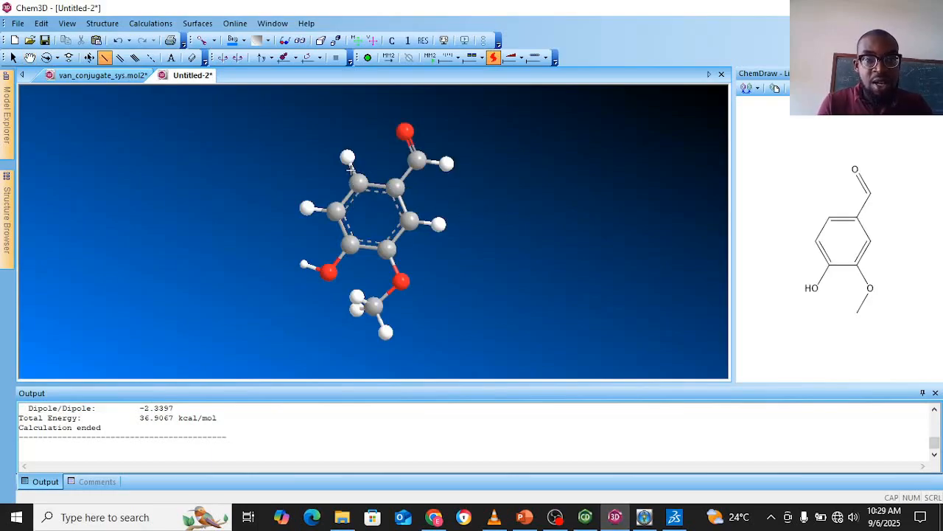
{"action": "left_click", "coordinate": [388, 59]}
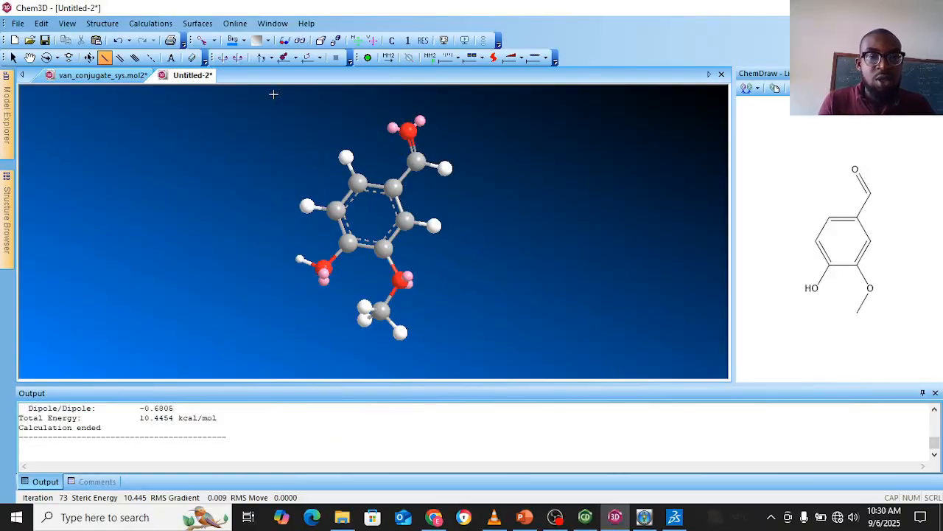
Save the minimized vanillin model as vanillin in SYBYL2 format in the "drug polymer conjugates docking info" folder.
{"action": "left_click", "coordinate": [16, 25]}
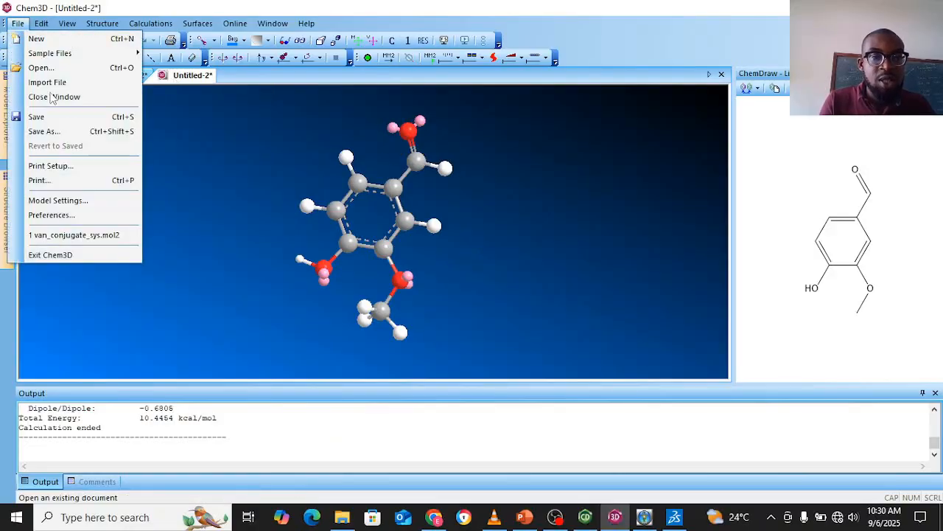
{"action": "left_click", "coordinate": [93, 137]}
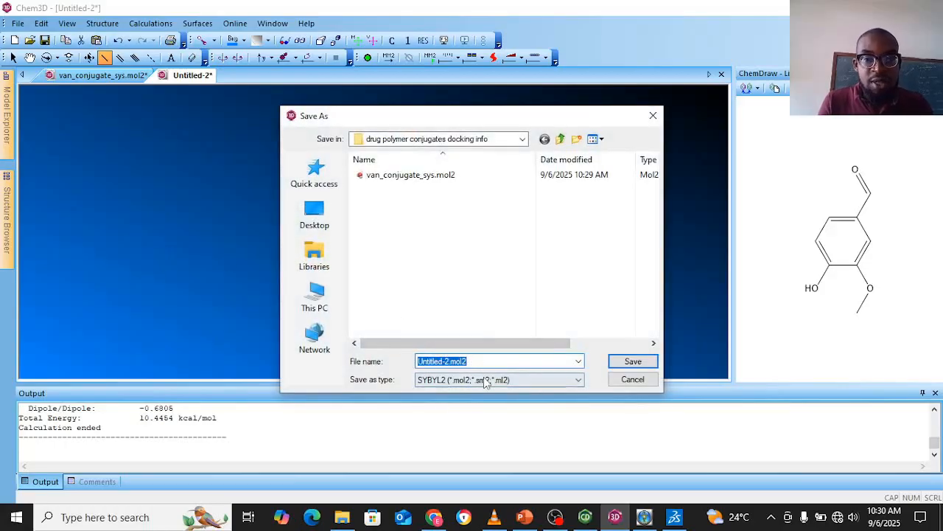
{"action": "key", "text": "BackSpace"}
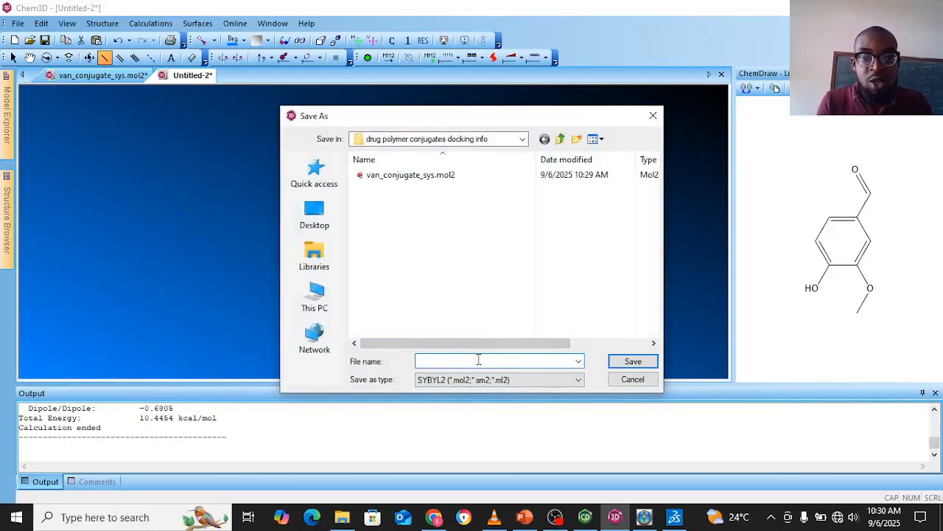
{"action": "type", "text": "vanillin"}
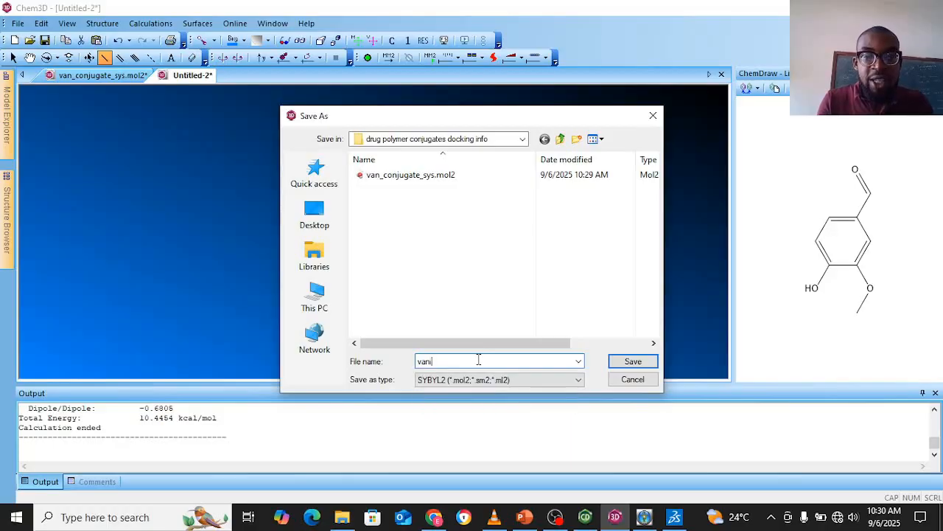
{"action": "left_click", "coordinate": [623, 360]}
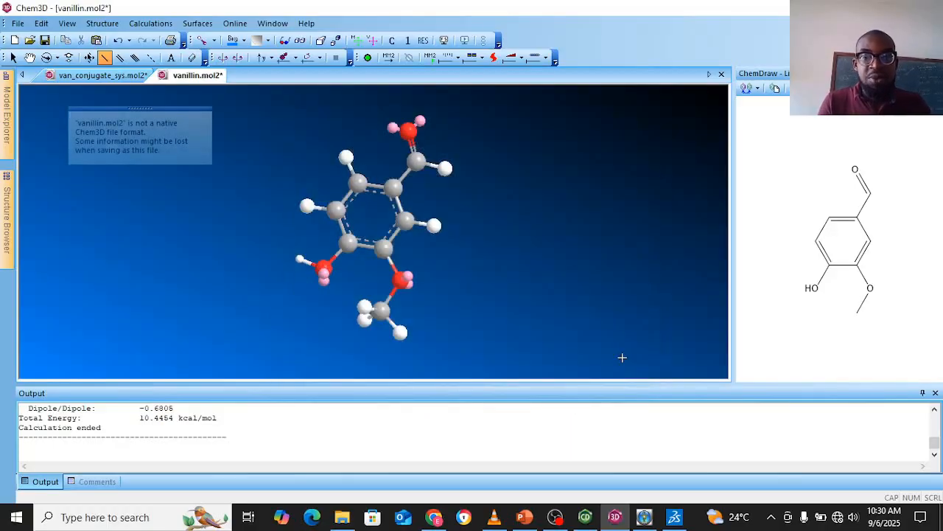
Return to the van_conjugate_sys.mol2 model.
{"action": "left_click", "coordinate": [88, 78]}
{"action": "left_click", "coordinate": [87, 76]}
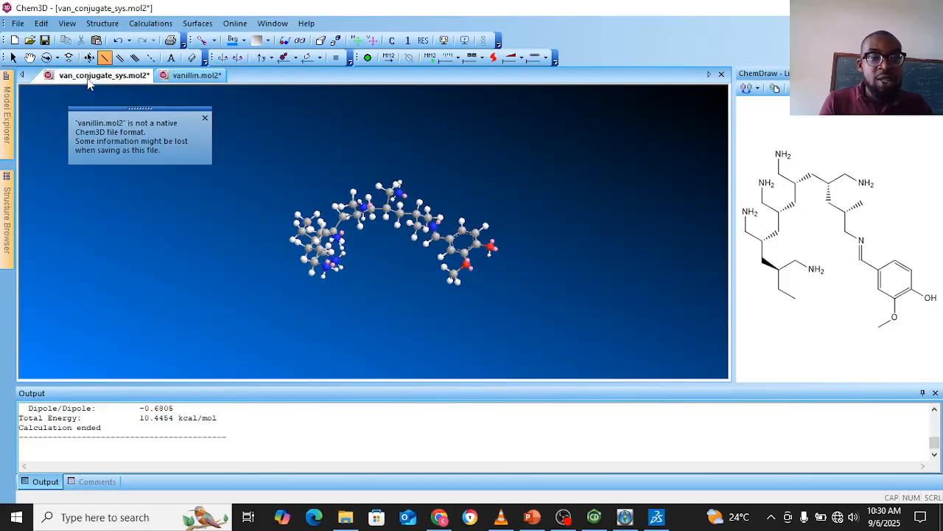
Switch to PyRx and maximize its window.
{"action": "left_click", "coordinate": [192, 77]}
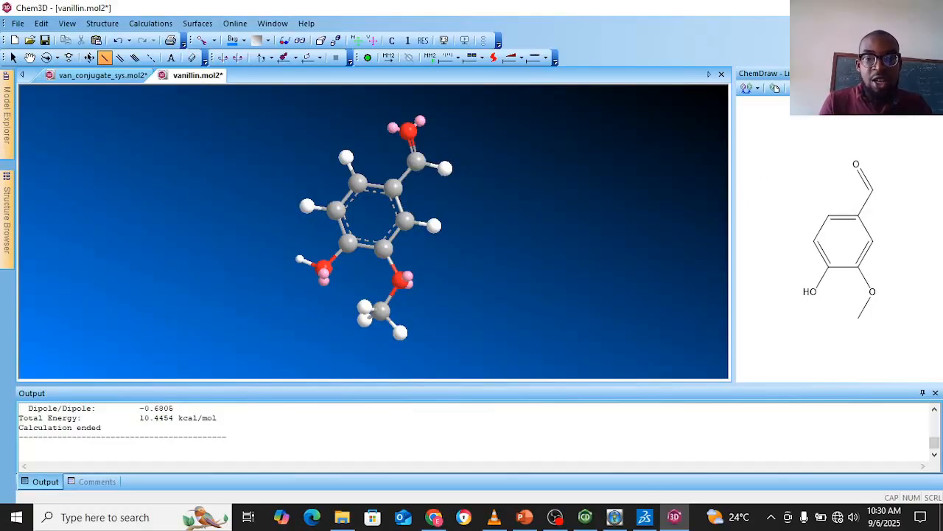
{"action": "left_click", "coordinate": [628, 526]}
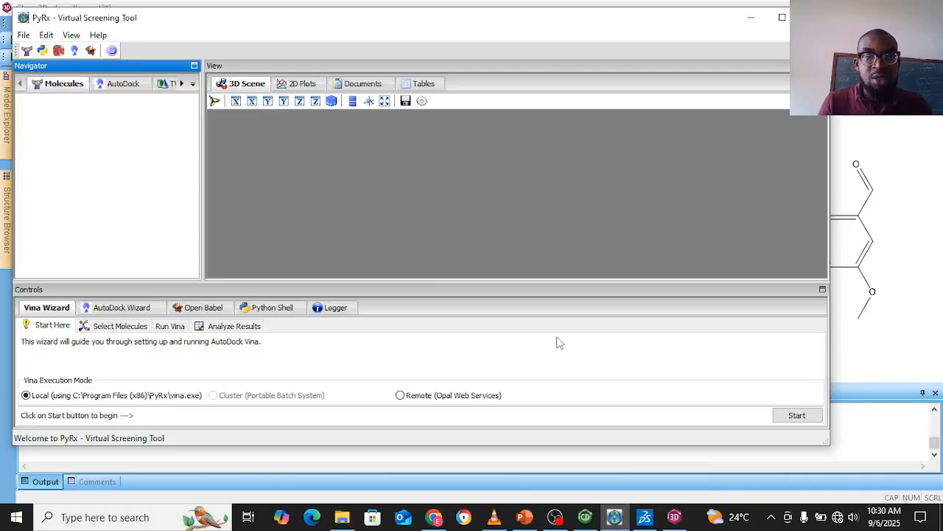
{"action": "left_click", "coordinate": [782, 17]}
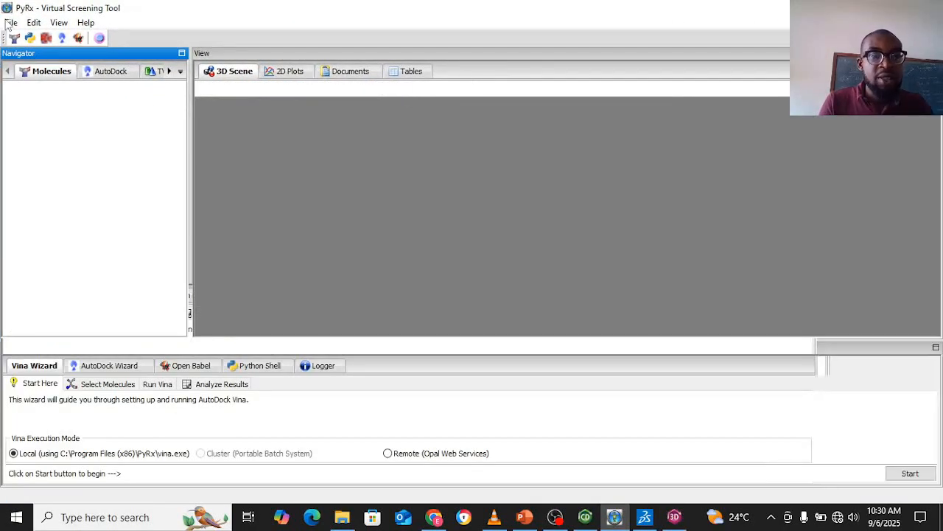
Load the receptor file 1IR3_without_ligand.pdb from the "drug polymer conjugates docking info" folder in Downloads.
{"action": "left_click", "coordinate": [11, 23]}
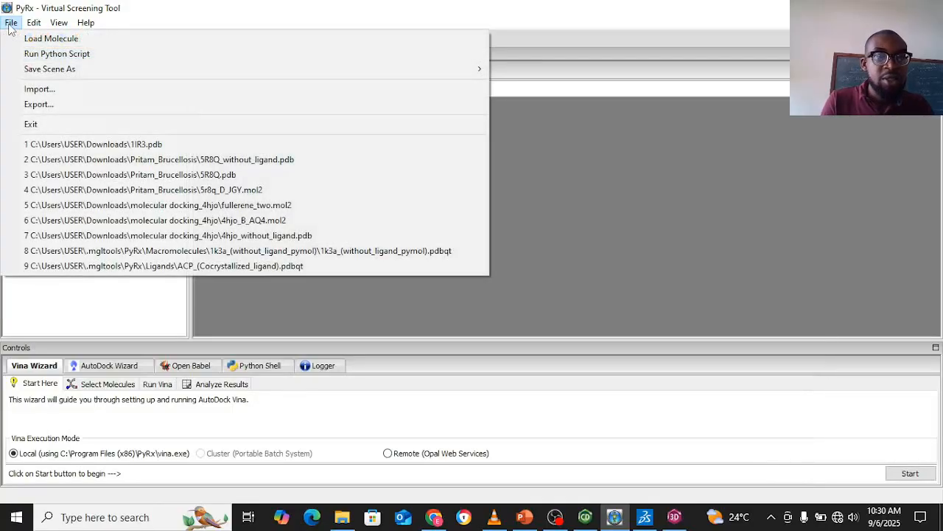
{"action": "left_click", "coordinate": [21, 39]}
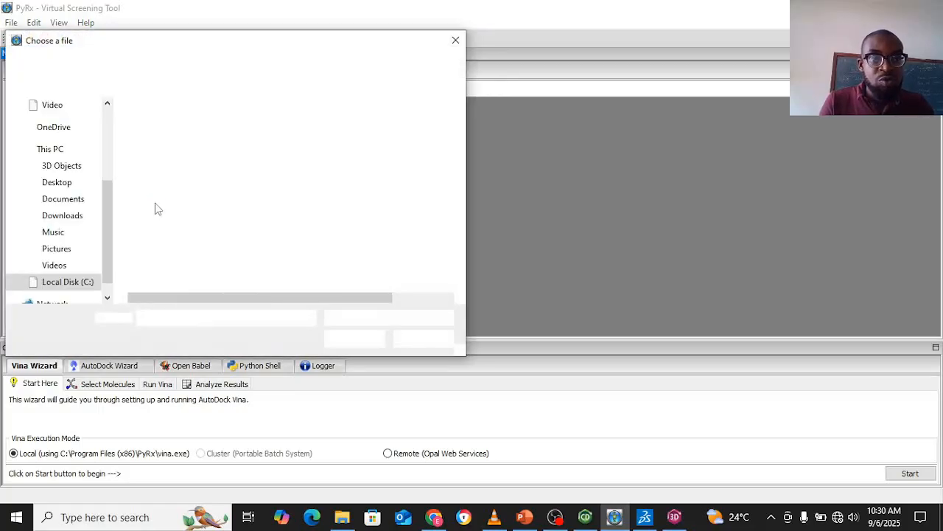
{"action": "scroll", "coordinate": [113, 157], "scroll_direction": "up", "scroll_amount": 5}
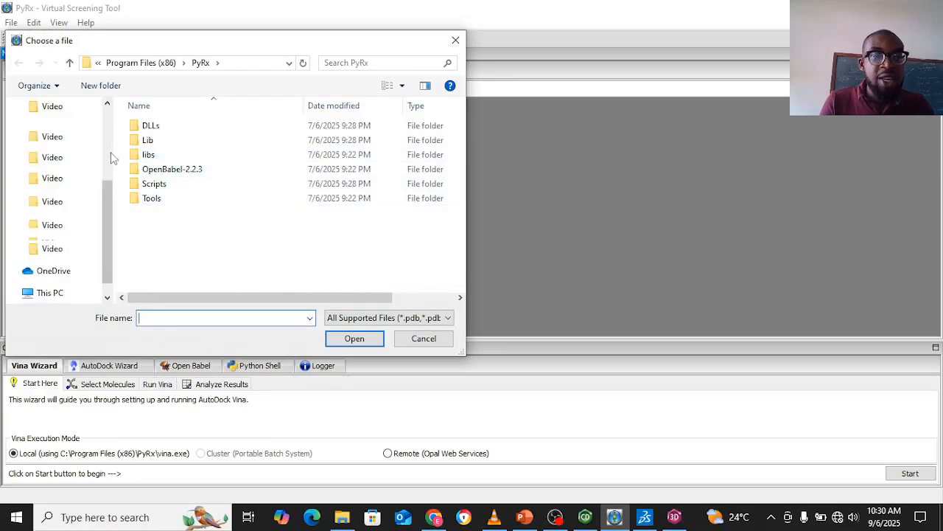
{"action": "left_click", "coordinate": [80, 152]}
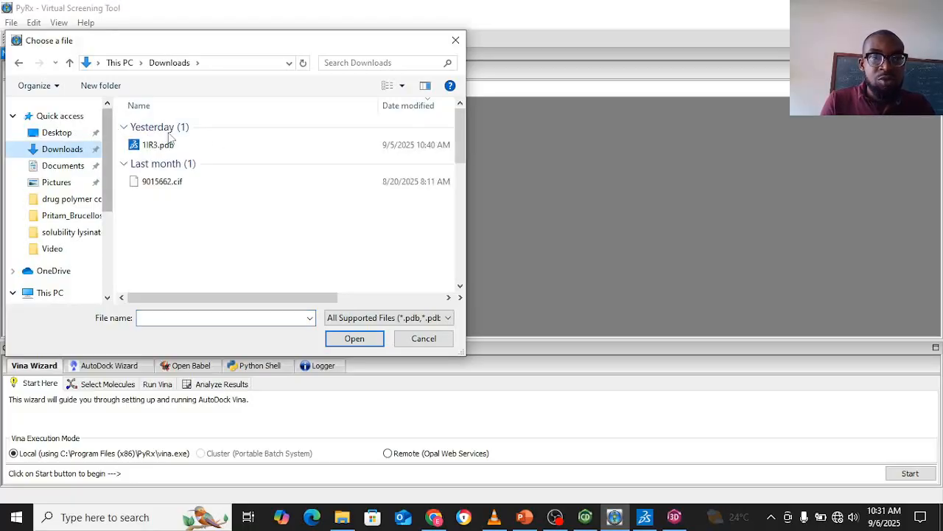
{"action": "left_click", "coordinate": [196, 148]}
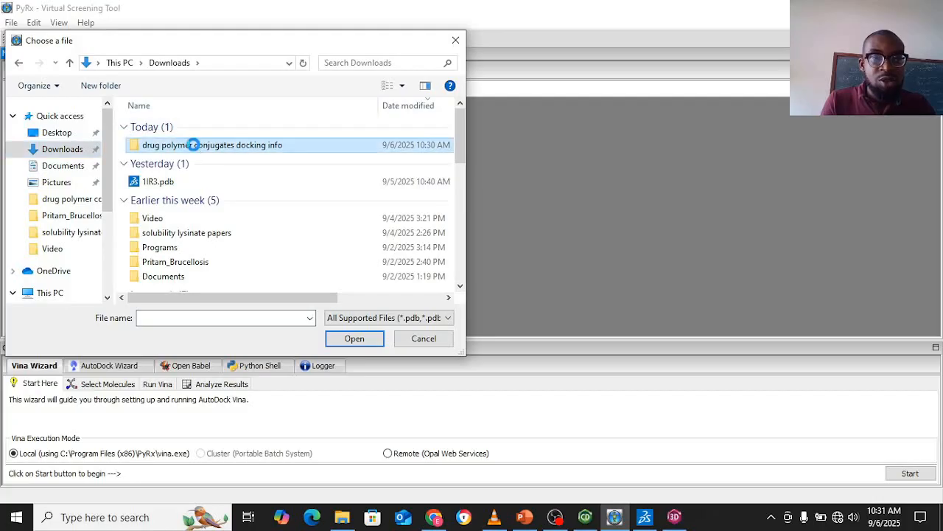
{"action": "double_click", "coordinate": [196, 146]}
{"action": "left_click", "coordinate": [232, 146]}
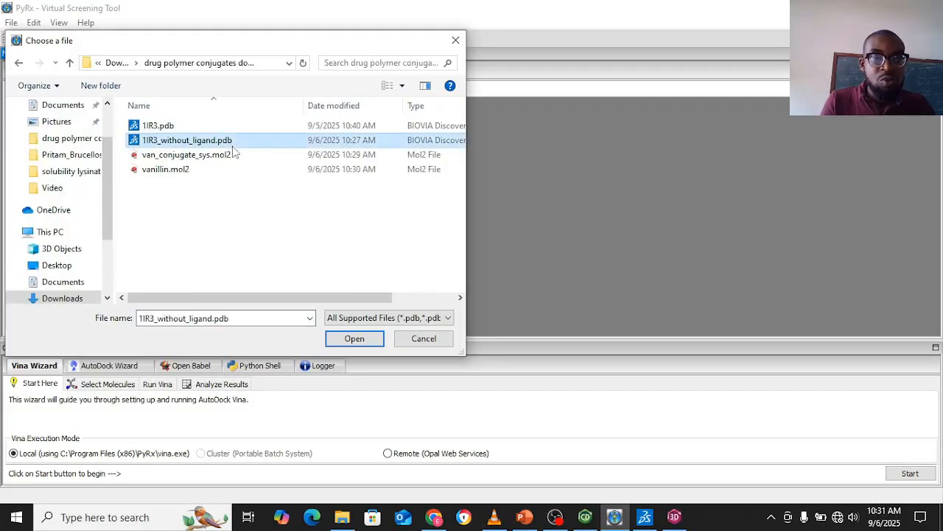
{"action": "left_click", "coordinate": [354, 339]}
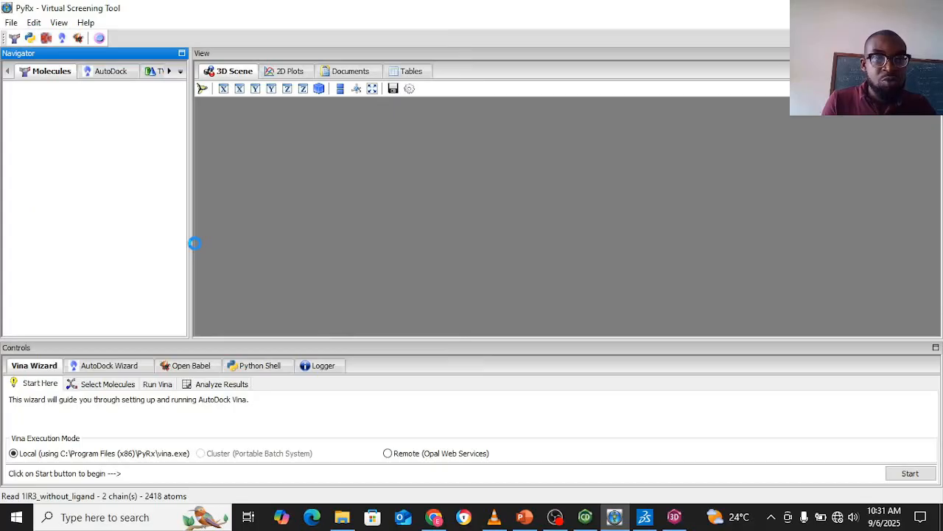
Load the conjugate ligand file van_conjugate_sys.mol2 from the same docking folder into the scene.
{"action": "left_click", "coordinate": [12, 22]}
{"action": "left_click", "coordinate": [29, 38]}
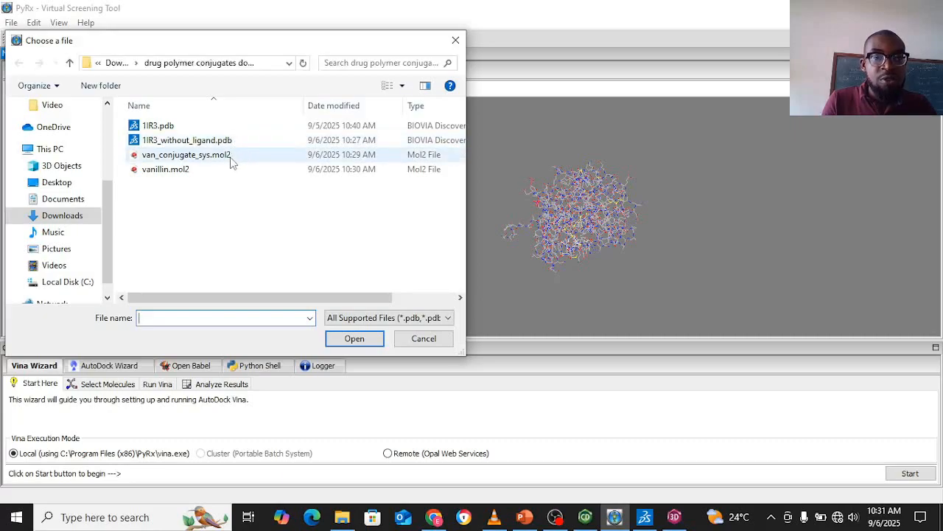
{"action": "left_click", "coordinate": [230, 157]}
{"action": "left_click", "coordinate": [227, 171], "text": "ctrl"}
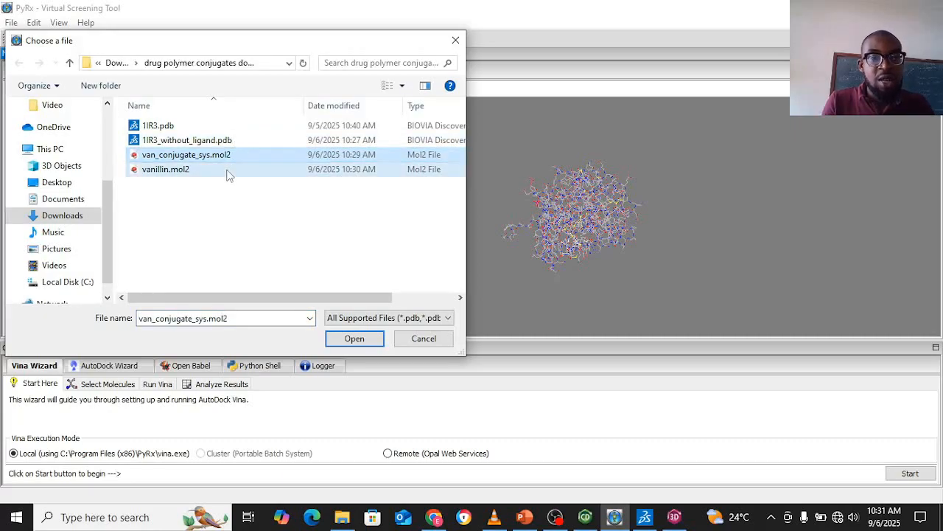
{"action": "left_click", "coordinate": [227, 170]}
{"action": "left_click", "coordinate": [219, 157]}
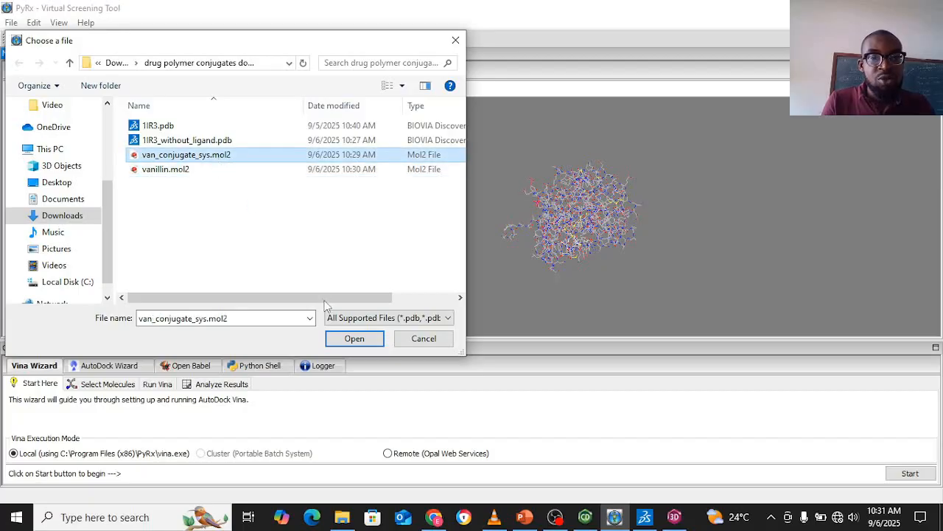
{"action": "left_click", "coordinate": [345, 338]}
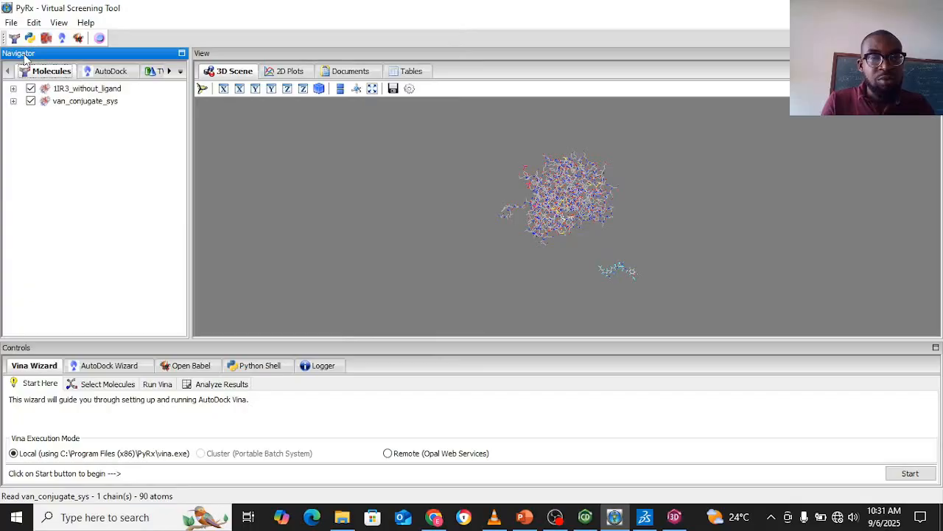
Load the ligand file vanillin.mol2 from the docking folder into the scene.
{"action": "left_click", "coordinate": [11, 22]}
{"action": "left_click", "coordinate": [28, 46]}
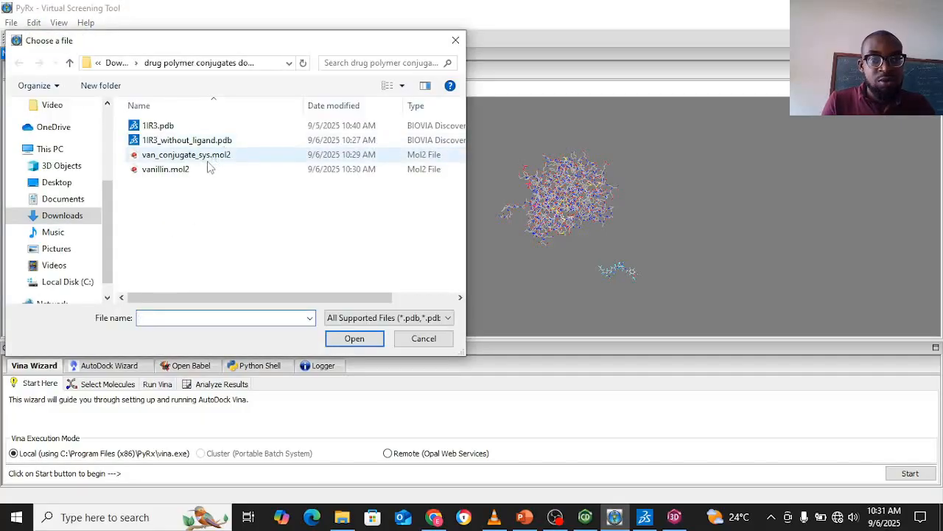
{"action": "left_click", "coordinate": [209, 169]}
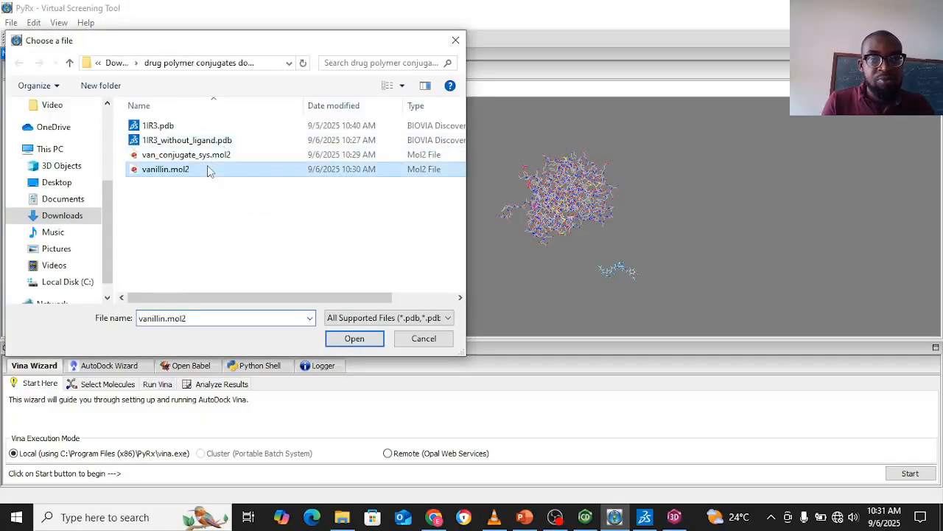
{"action": "left_click", "coordinate": [350, 338]}
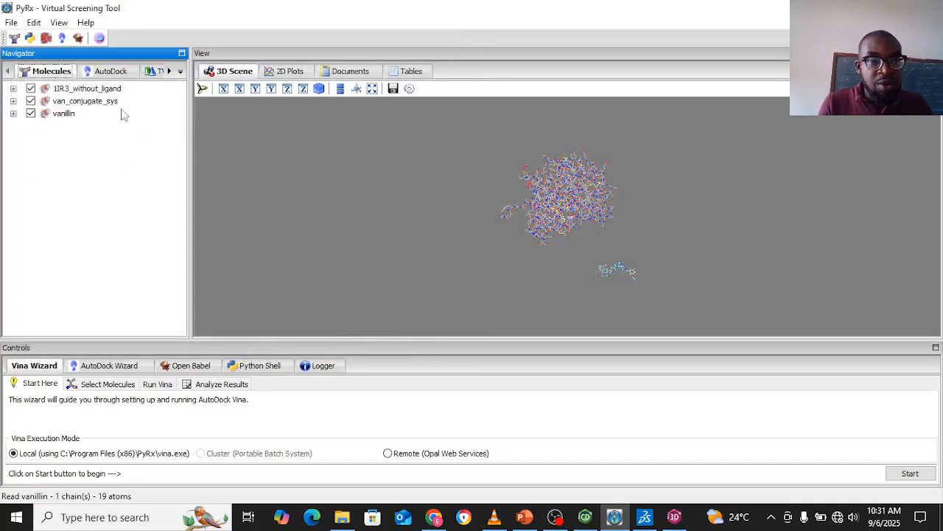
Check the existing AutoDock ligands and macromolecules, and convert 1IR3_without_ligand into an AutoDock macromolecule.
{"action": "left_click", "coordinate": [112, 71]}
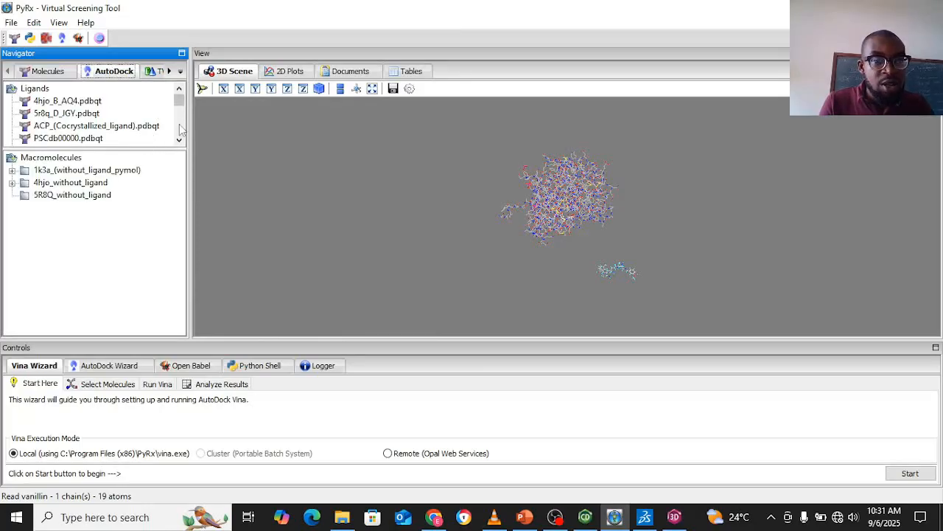
{"action": "scroll", "coordinate": [179, 123], "scroll_direction": "down", "scroll_amount": 5}
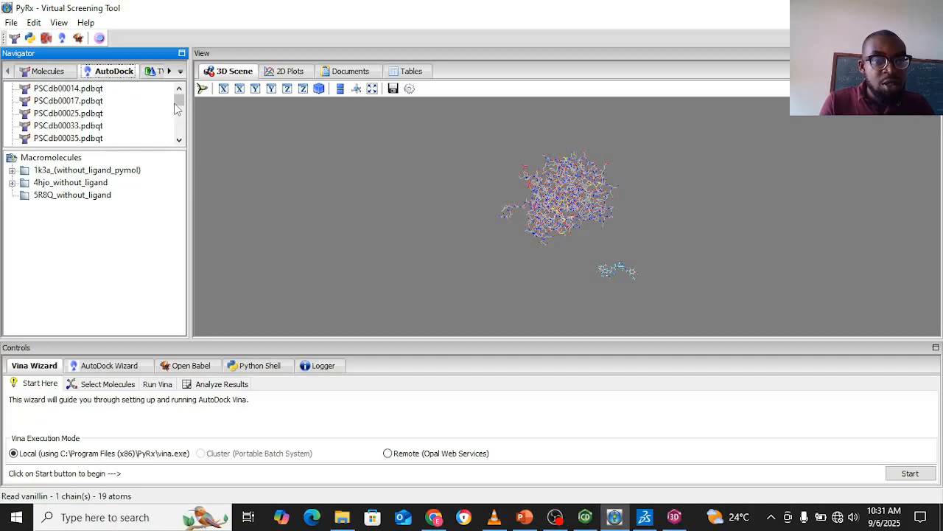
{"action": "left_click_drag", "start_coordinate": [178, 102], "coordinate": [178, 138]}
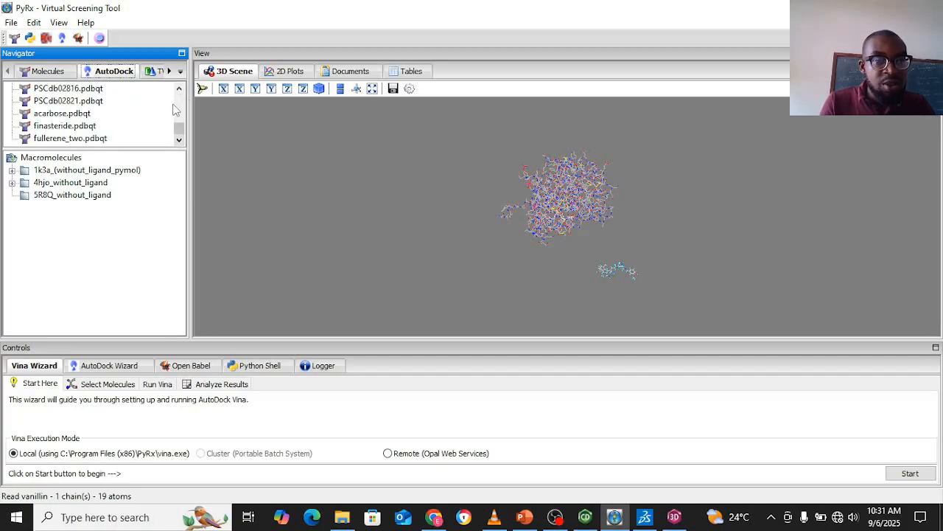
{"action": "left_click", "coordinate": [54, 72]}
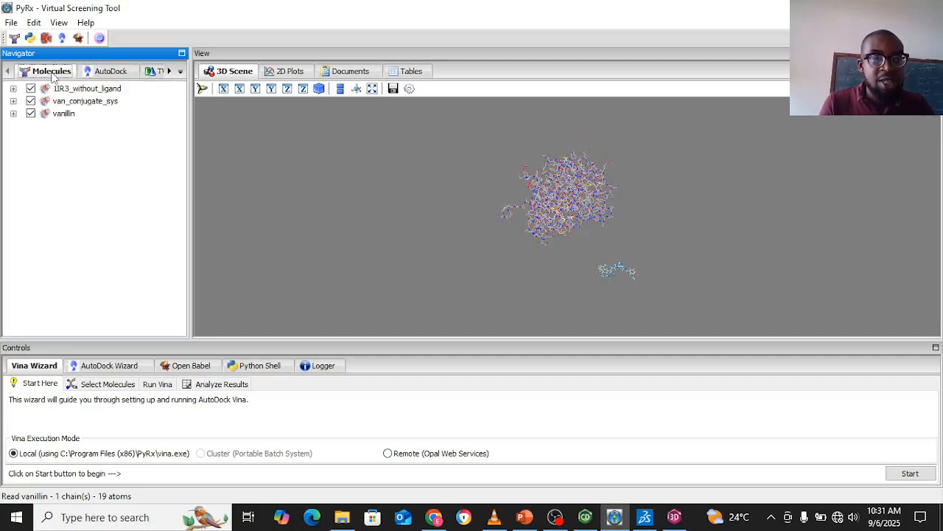
{"action": "left_click", "coordinate": [98, 90]}
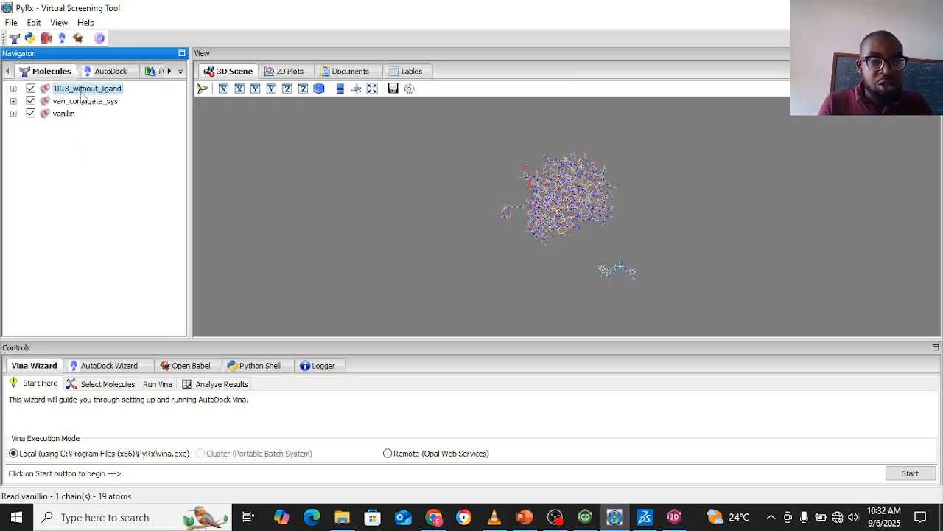
{"action": "right_click", "coordinate": [82, 95]}
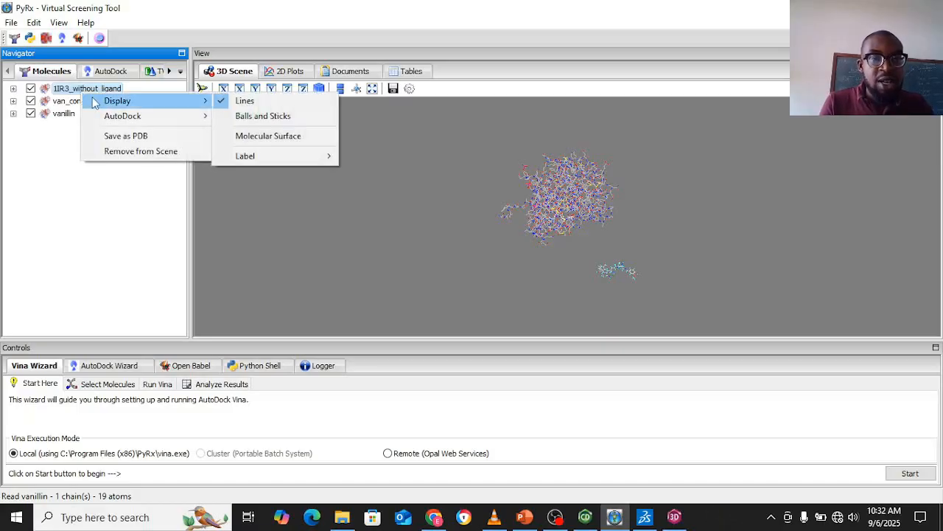
{"action": "mouse_move", "coordinate": [124, 118]}
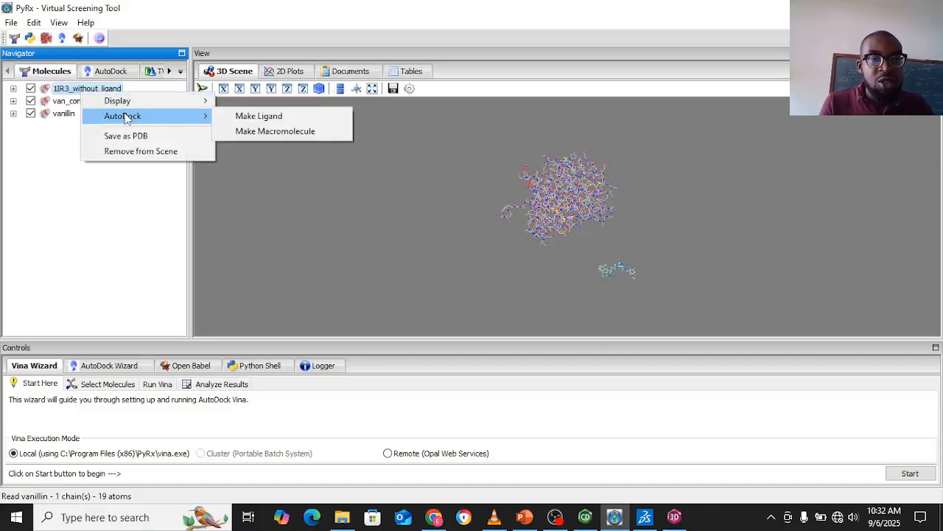
{"action": "left_click", "coordinate": [270, 132]}
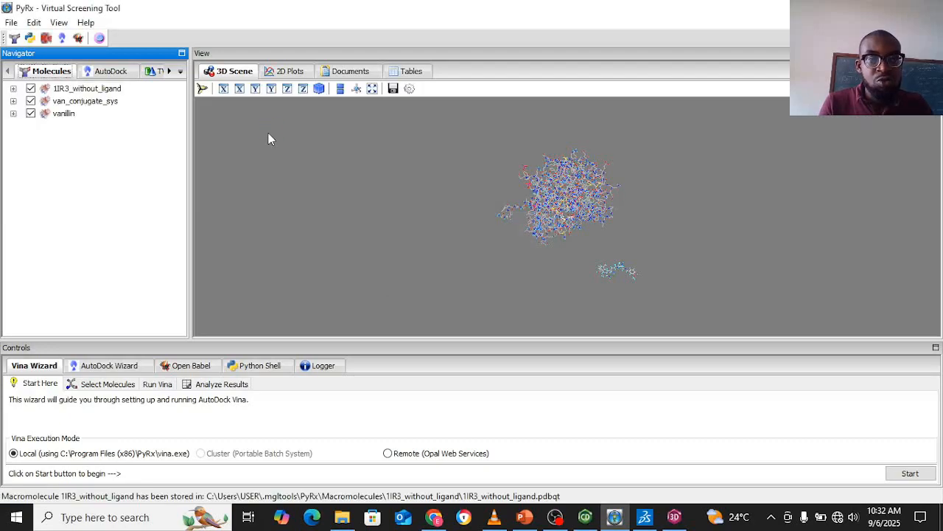
Convert the loaded van_conjugate_sys molecule into an AutoDock ligand.
{"action": "left_click", "coordinate": [98, 106]}
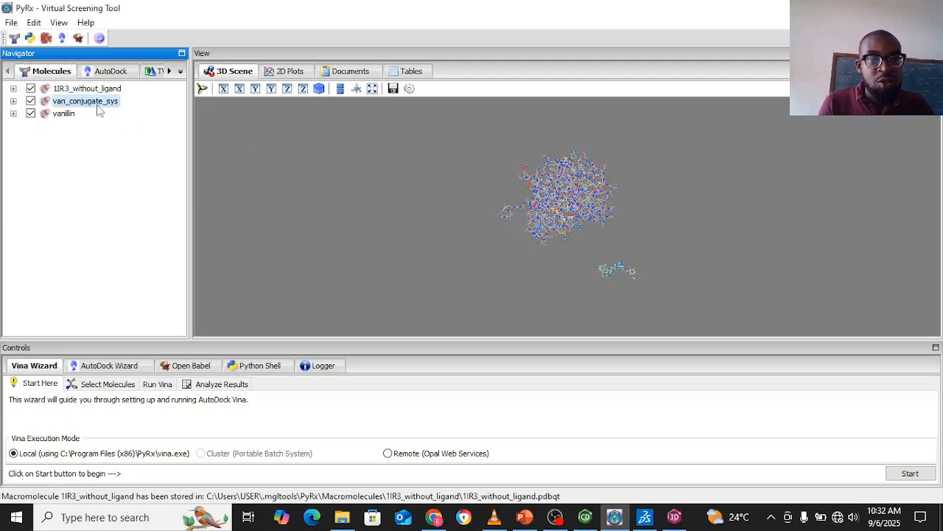
{"action": "right_click", "coordinate": [98, 108]}
{"action": "mouse_move", "coordinate": [145, 129]}
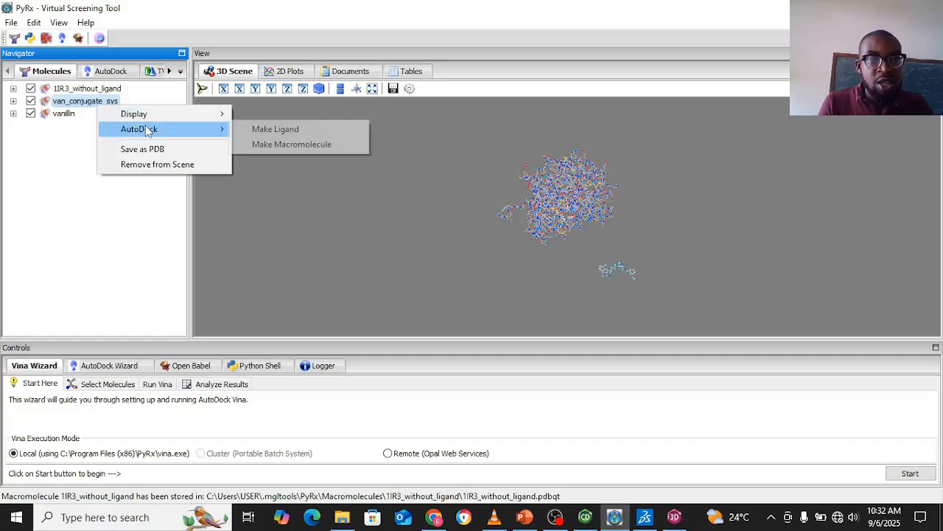
{"action": "left_click", "coordinate": [258, 129]}
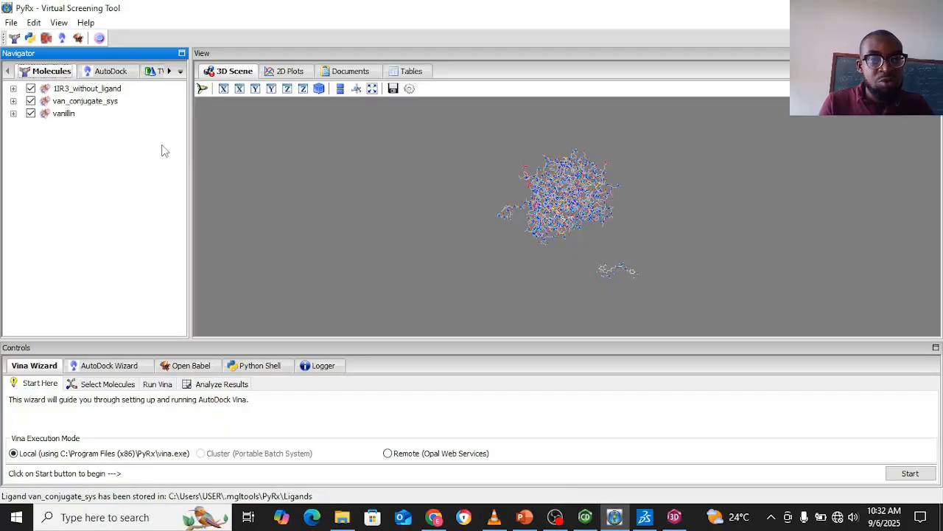
Convert the loaded vanillin molecule into an AutoDock ligand.
{"action": "left_click", "coordinate": [65, 116]}
{"action": "right_click", "coordinate": [65, 117]}
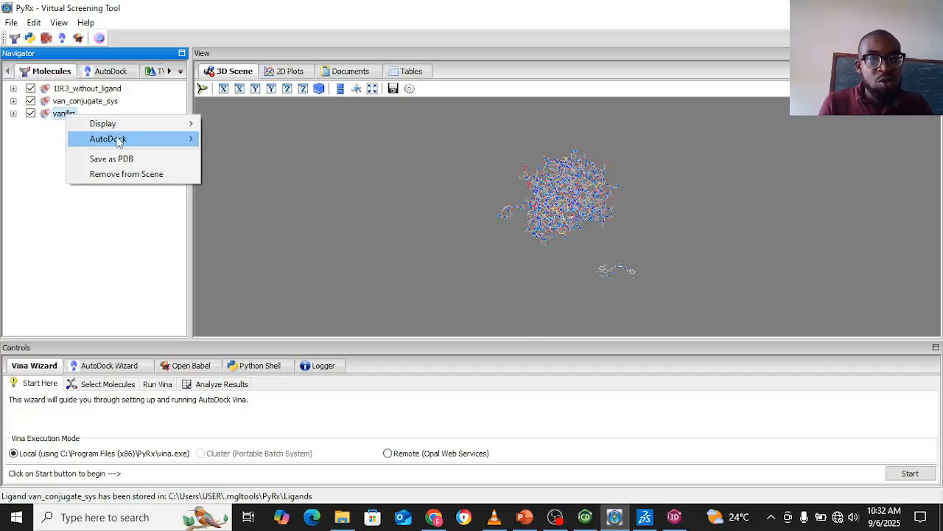
{"action": "mouse_move", "coordinate": [123, 139]}
{"action": "left_click", "coordinate": [255, 141]}
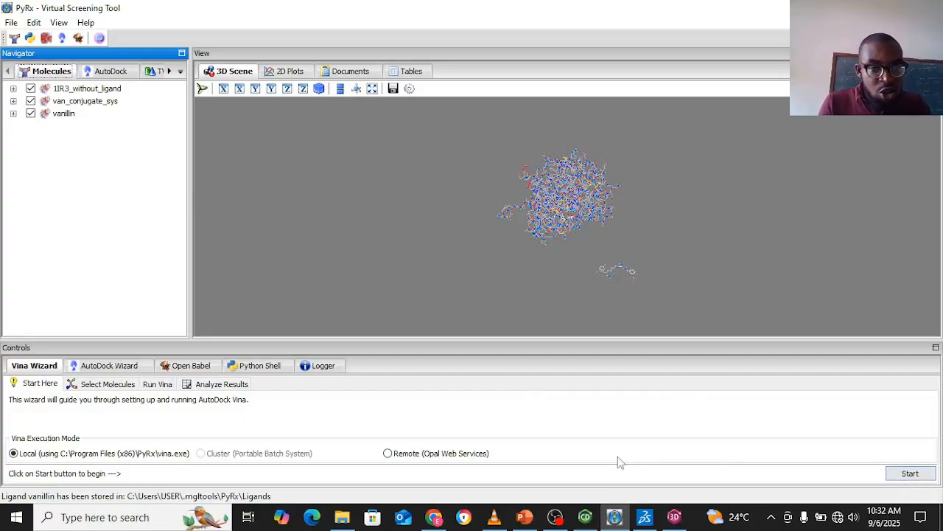
Start the Vina wizard in local execution mode and reach the molecule selection stage.
{"action": "left_click", "coordinate": [157, 383]}
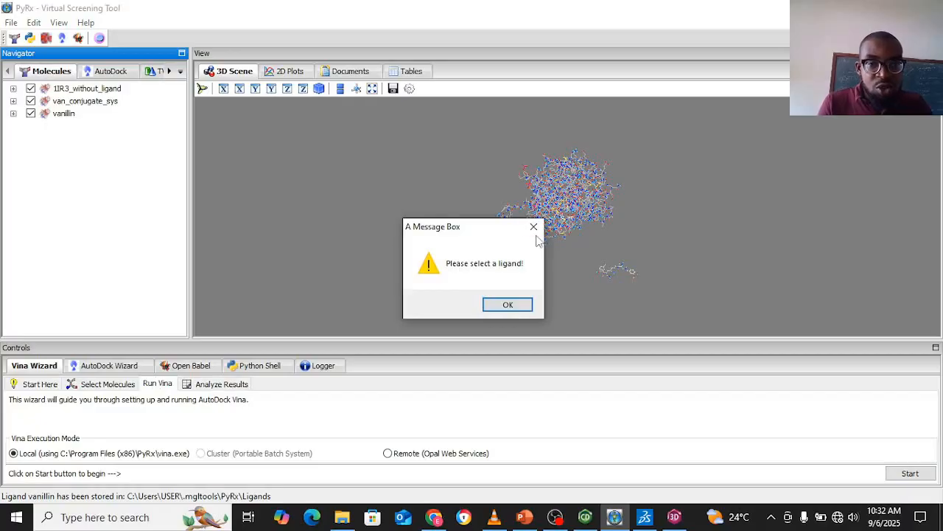
{"action": "left_click", "coordinate": [508, 305]}
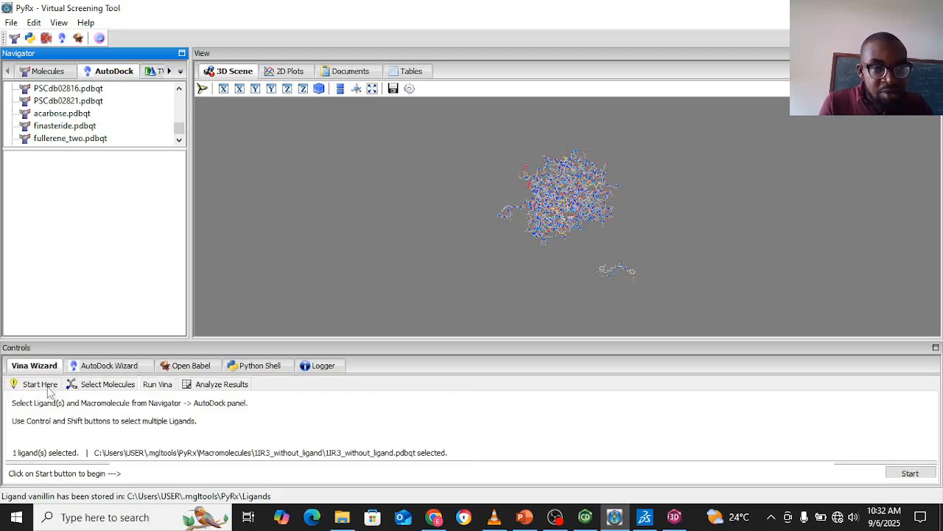
{"action": "left_click", "coordinate": [910, 474]}
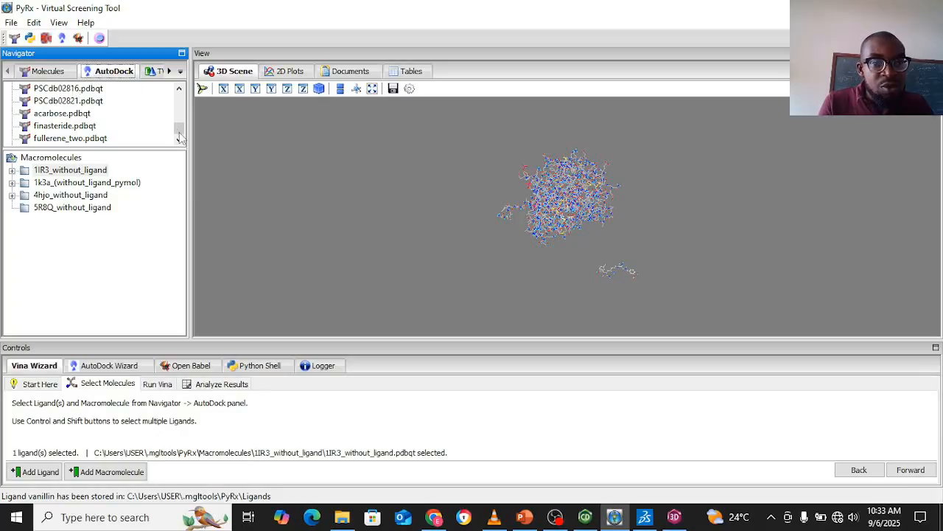
Select the van_conjugate_sys.pdbqt and vanillin.pdbqt ligands for docking against 1IR3_without_ligand.
{"action": "mouse_move", "coordinate": [181, 128]}
{"action": "left_mouse_down"}
{"action": "mouse_move", "coordinate": [181, 95]}
{"action": "mouse_move", "coordinate": [180, 122]}
{"action": "left_mouse_up"}
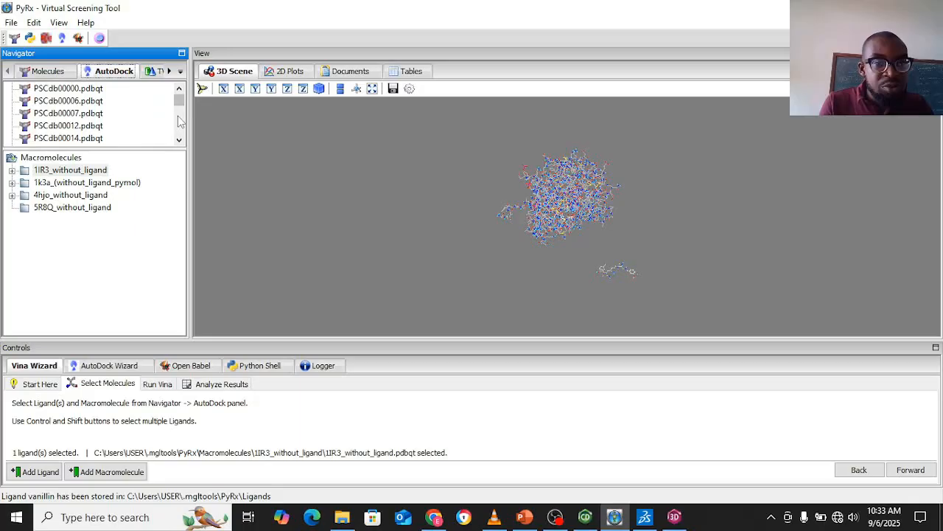
{"action": "left_click", "coordinate": [57, 74]}
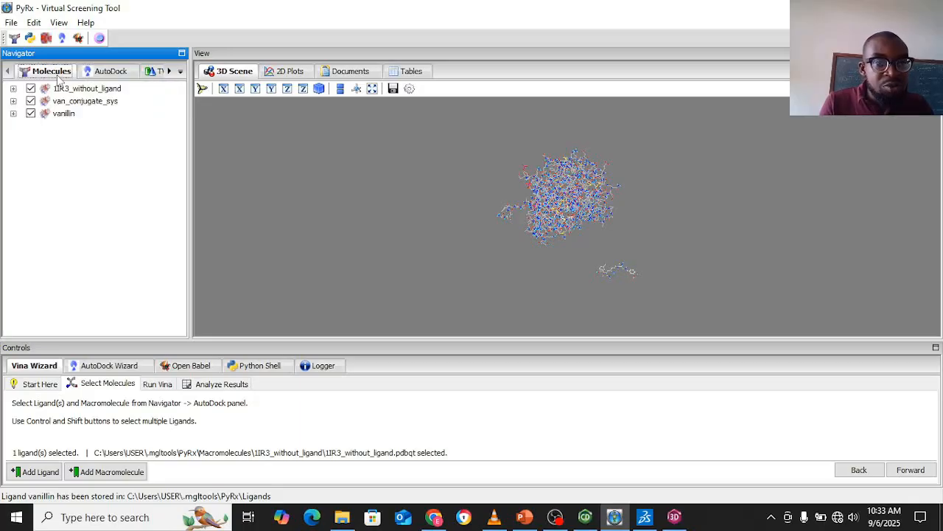
{"action": "left_click", "coordinate": [103, 73]}
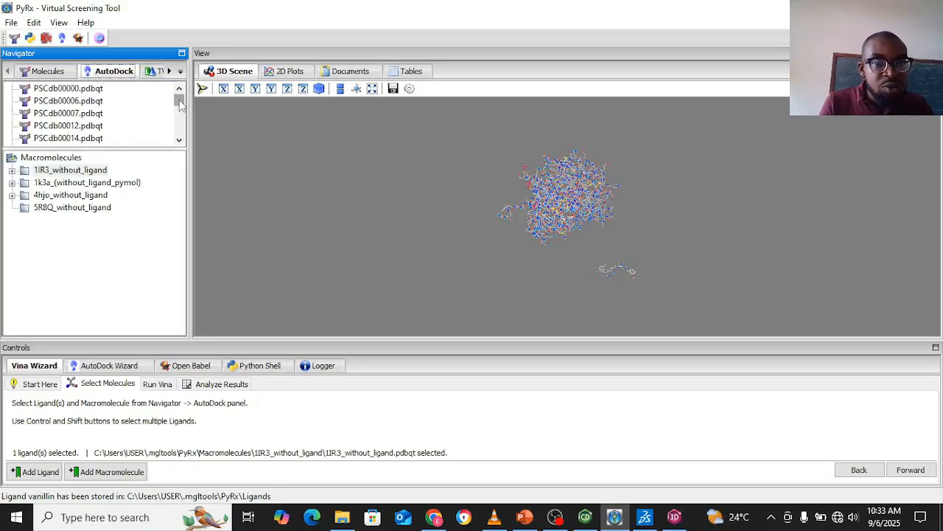
{"action": "left_click_drag", "start_coordinate": [180, 101], "coordinate": [179, 135]}
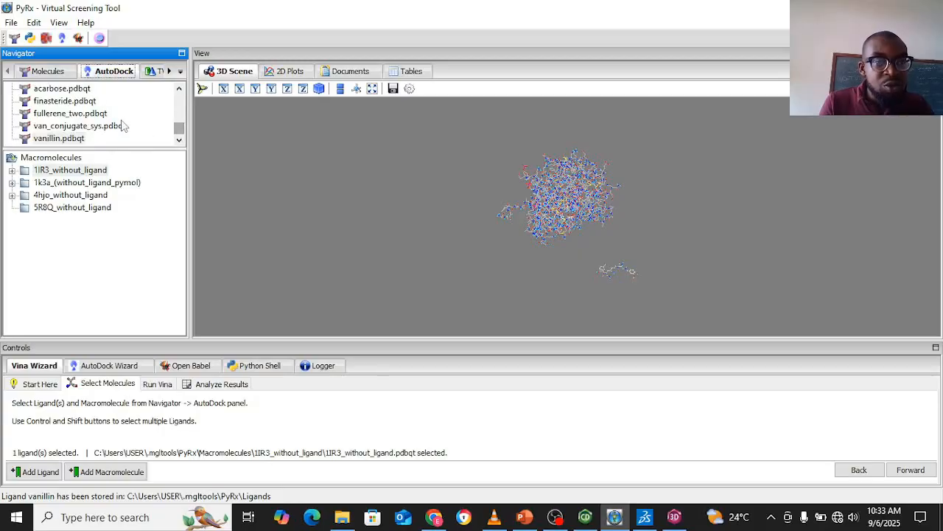
{"action": "left_click", "coordinate": [67, 126], "text": "ctrl"}
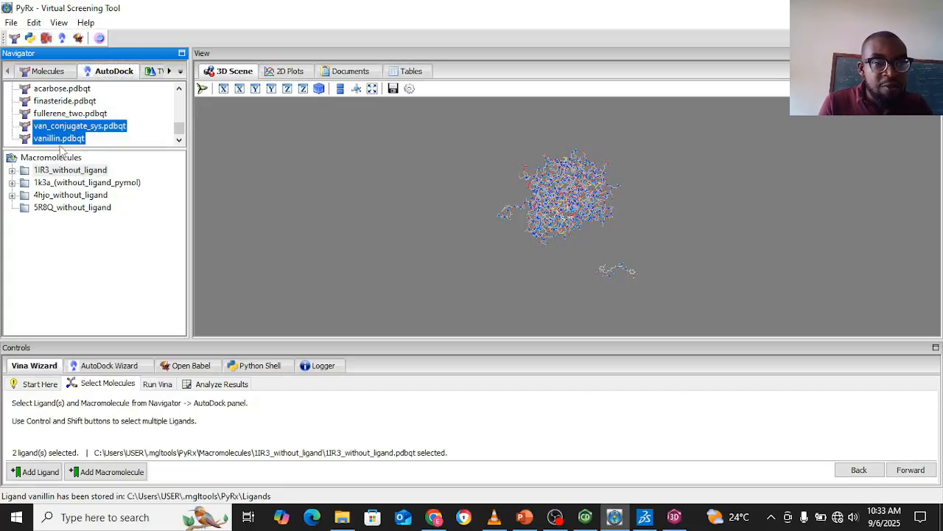
Add acarbose.pdbqt to the selected ligands and proceed to the Vina search space setup.
{"action": "left_click", "coordinate": [180, 89]}
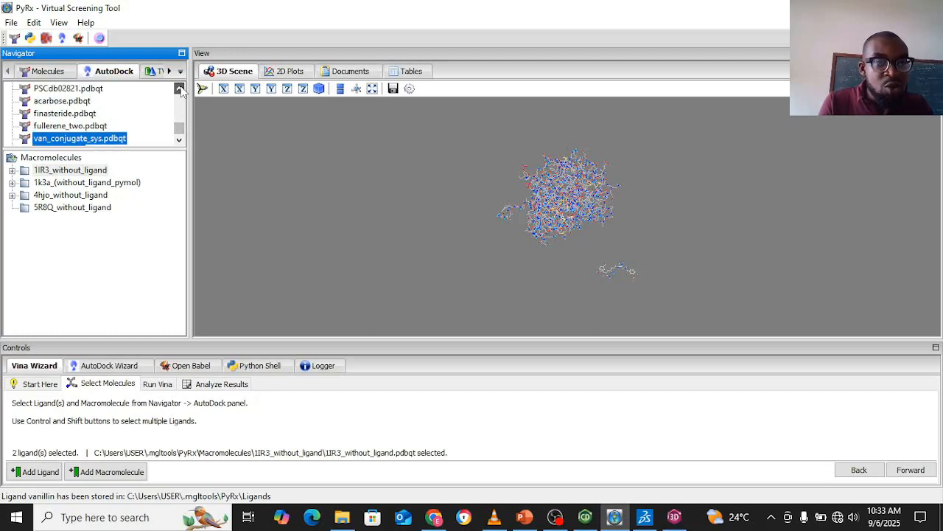
{"action": "left_click", "coordinate": [63, 103], "text": "ctrl"}
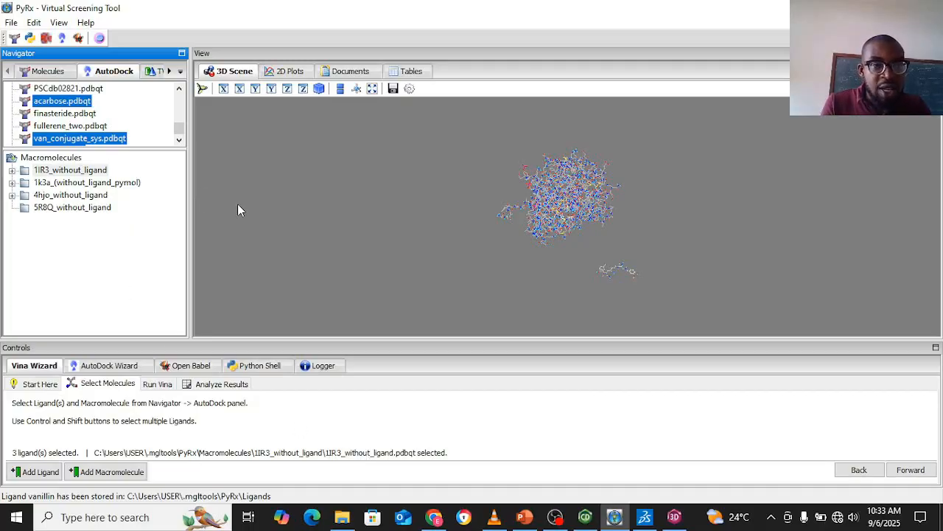
{"action": "left_click", "coordinate": [178, 139]}
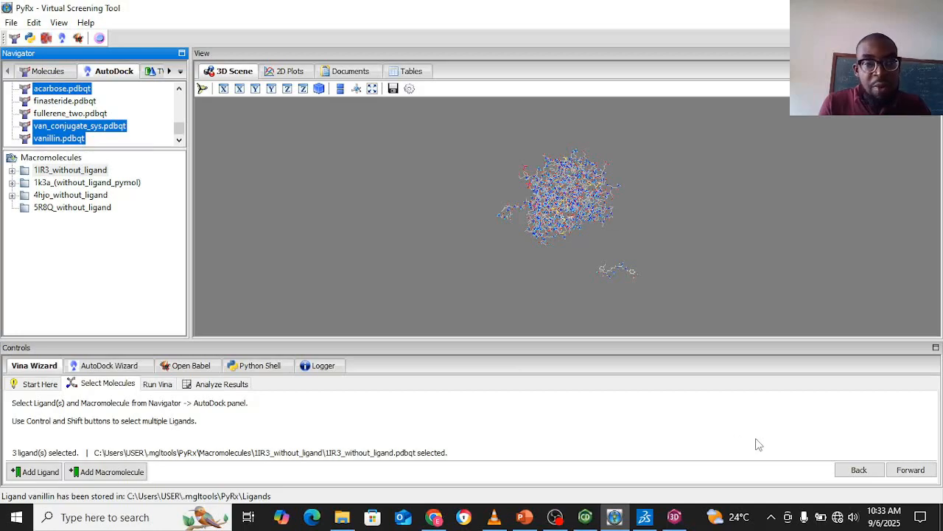
{"action": "left_click", "coordinate": [910, 470]}
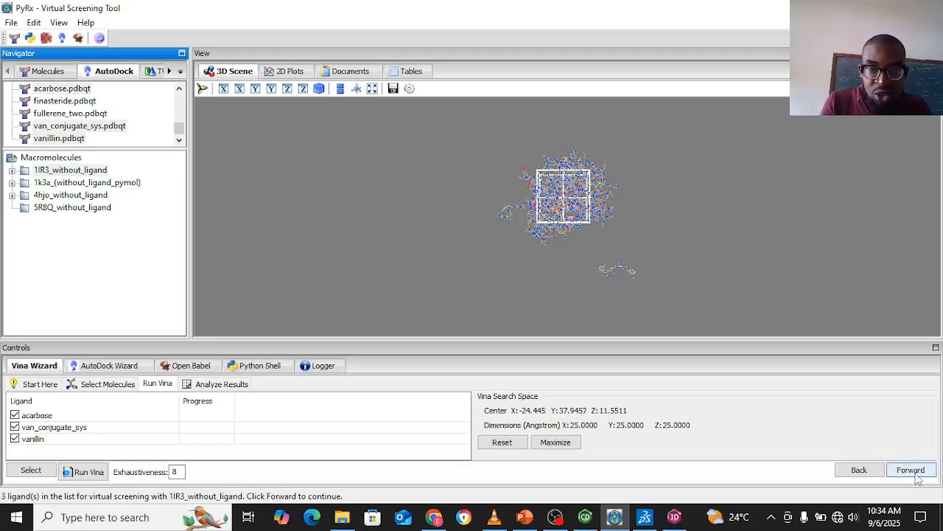
Activate the Vina search box around the receptor so that its adjustment handles can be used.
{"action": "left_click", "coordinate": [581, 204]}
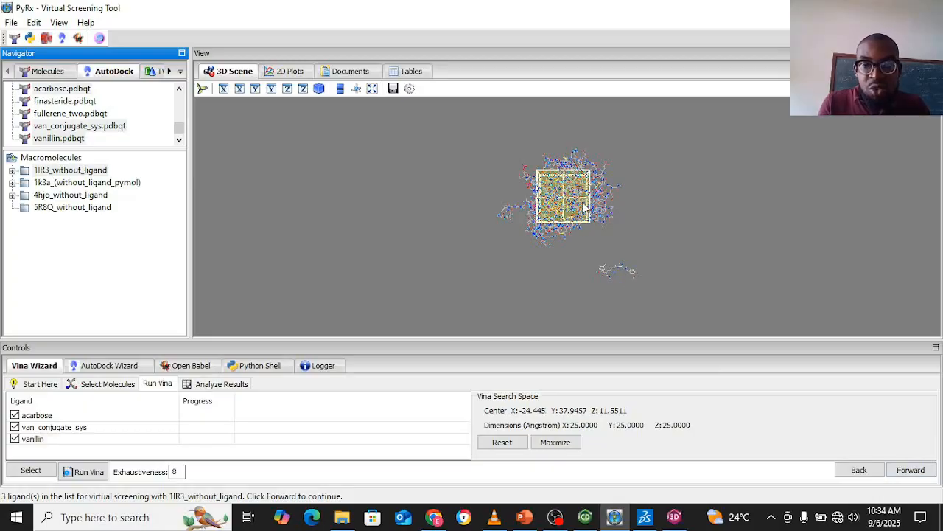
{"action": "left_click_drag", "start_coordinate": [642, 216], "coordinate": [566, 228]}
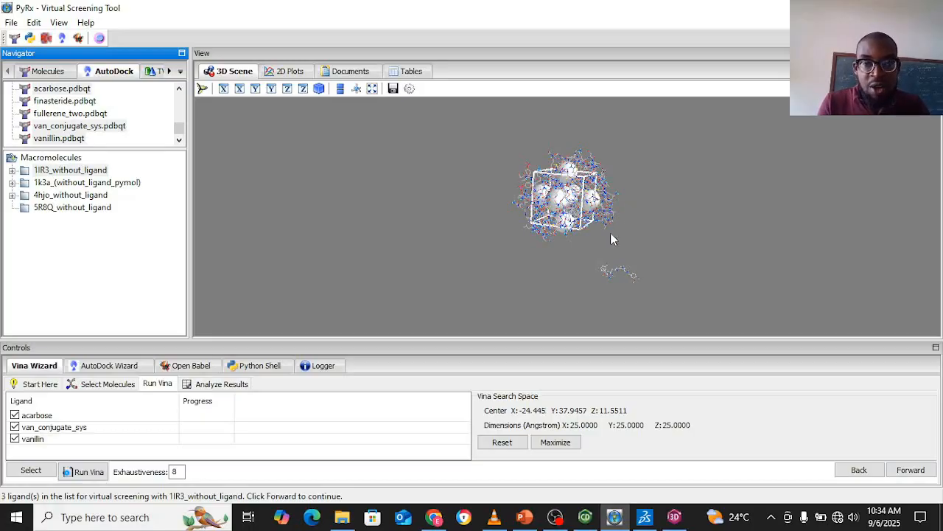
{"action": "scroll", "coordinate": [610, 232], "scroll_direction": "up", "scroll_amount": 3}
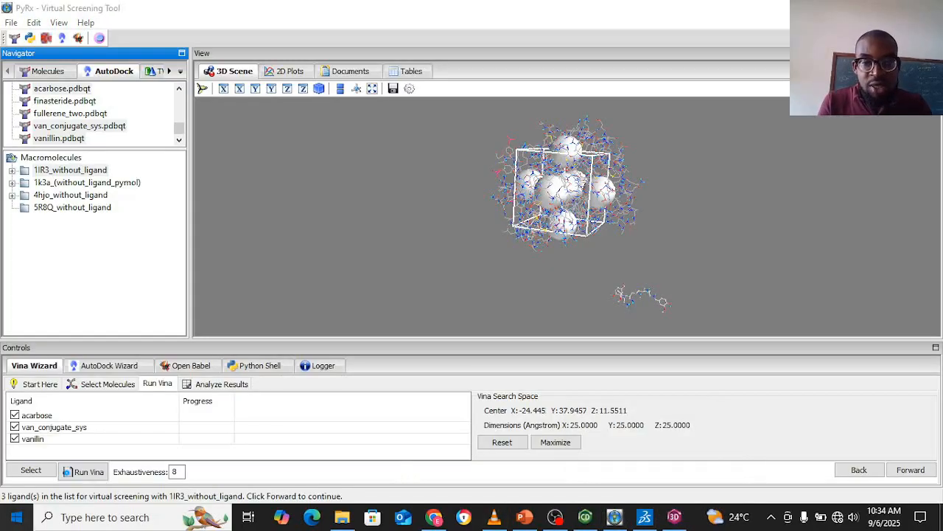
Switch to Notepad and open 1ir3_dimensions.txt with the binding-site coordinates, keeping the search box in view.
{"action": "key", "text": "super"}
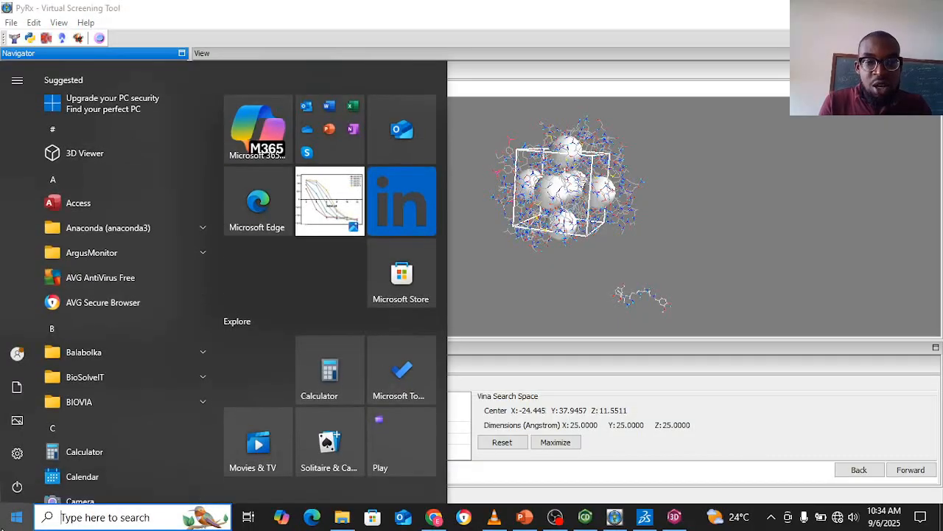
{"action": "type", "text": "notepa"}
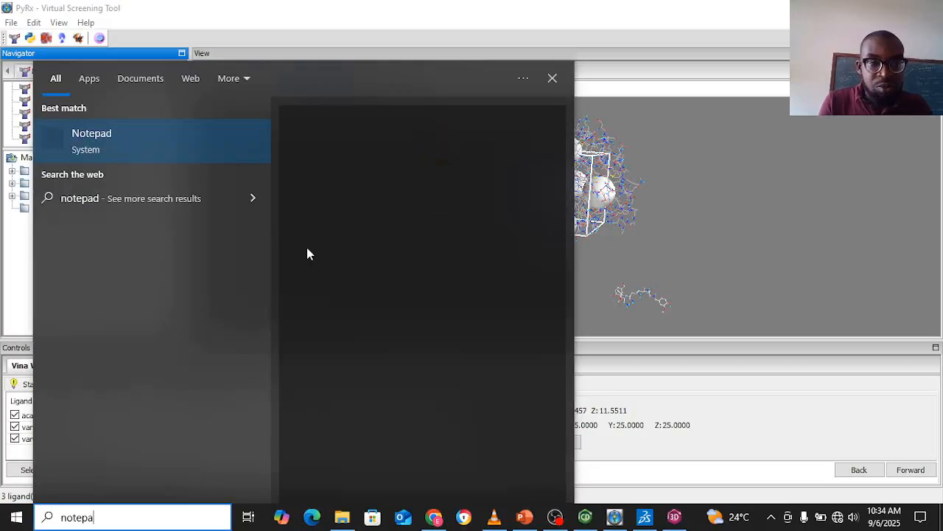
{"action": "type", "text": "d"}
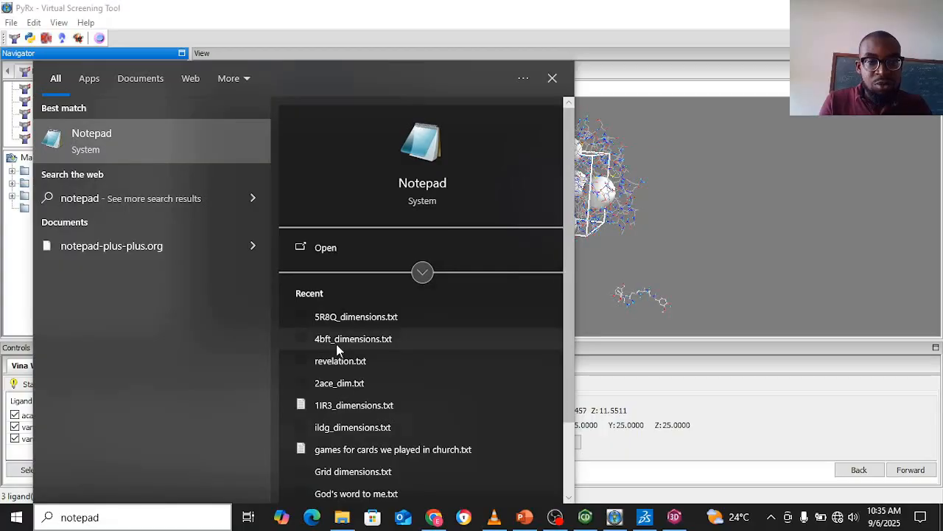
{"action": "key", "text": "Return"}
{"action": "left_click", "coordinate": [57, 34]}
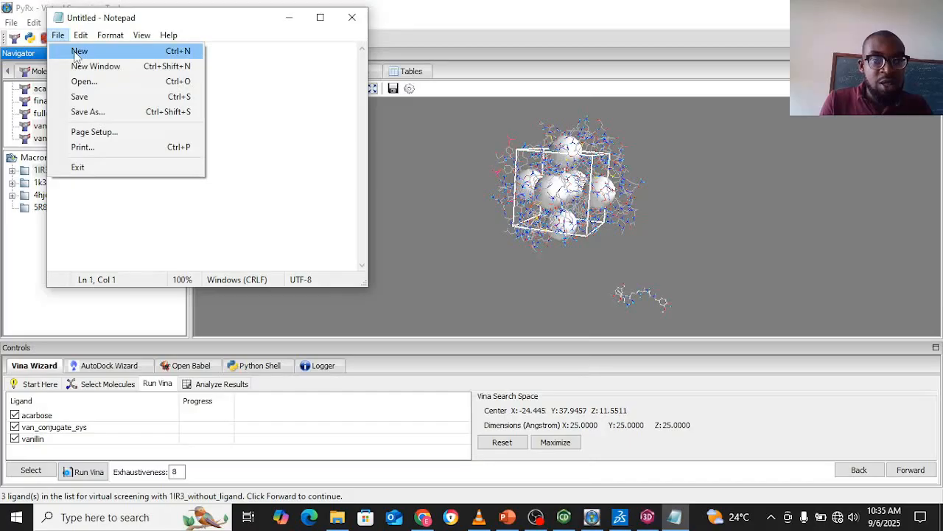
{"action": "left_click", "coordinate": [76, 52]}
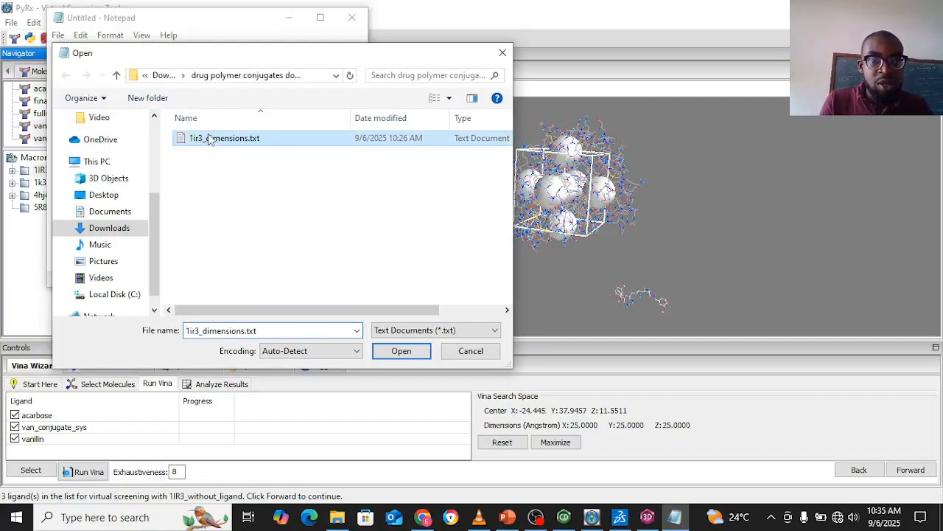
{"action": "left_click", "coordinate": [396, 350]}
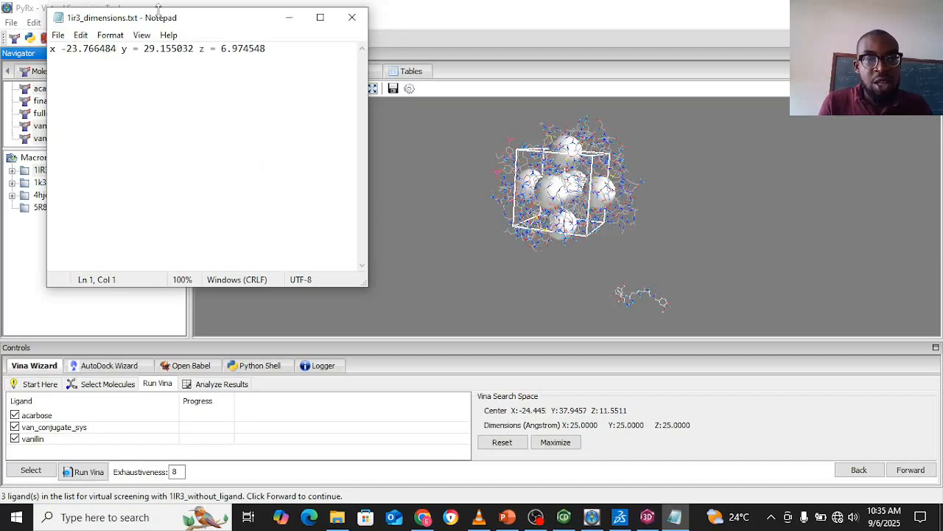
{"action": "left_click_drag", "start_coordinate": [158, 24], "coordinate": [118, 26]}
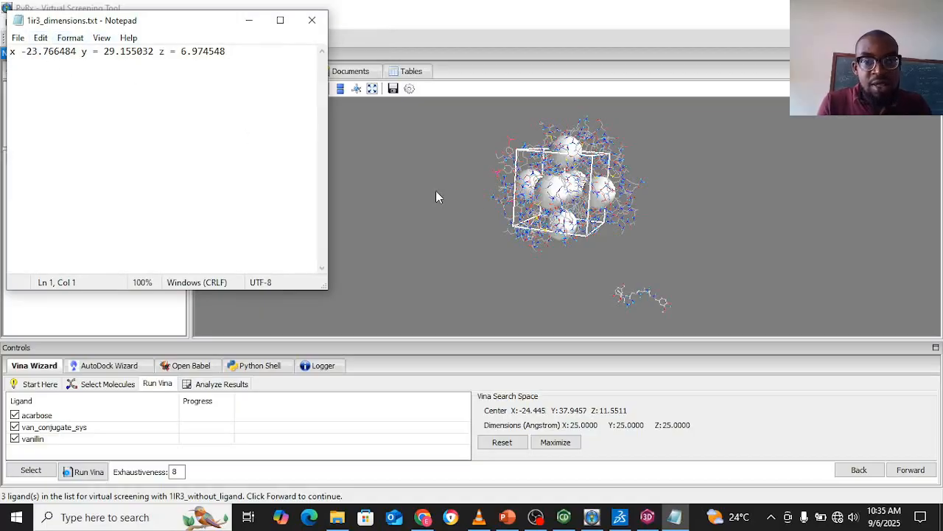
Enlarge the Vina search box around the receptor to about 27.07 × 26.76 × 27.25 Å.
{"action": "left_click", "coordinate": [634, 201]}
{"action": "left_click_drag", "start_coordinate": [647, 201], "coordinate": [621, 215]}
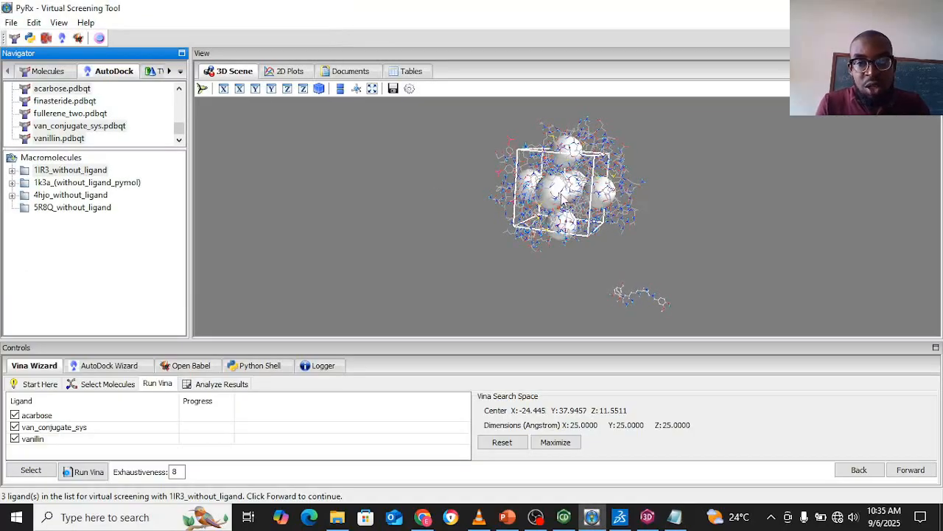
{"action": "scroll", "coordinate": [563, 199], "scroll_direction": "up", "scroll_amount": 2}
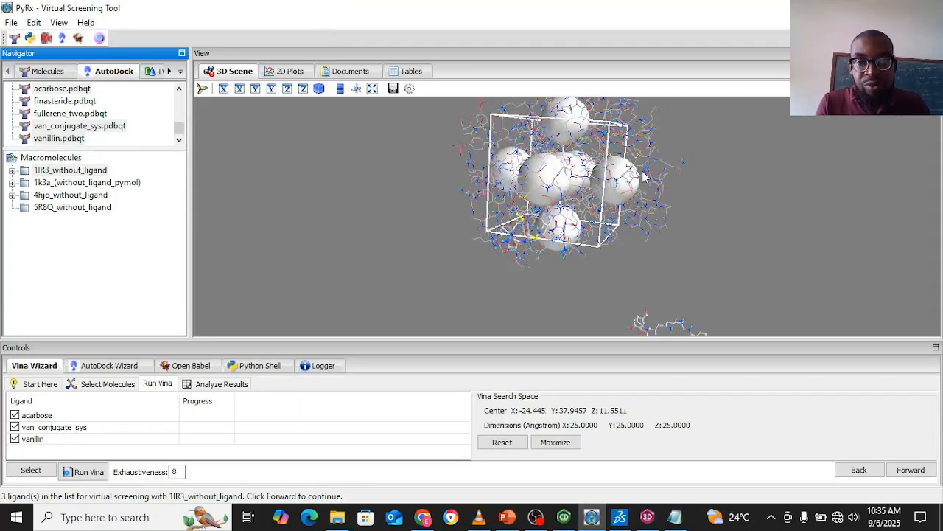
{"action": "left_click_drag", "start_coordinate": [647, 178], "coordinate": [647, 155]}
{"action": "right_click_drag", "start_coordinate": [647, 155], "coordinate": [626, 191]}
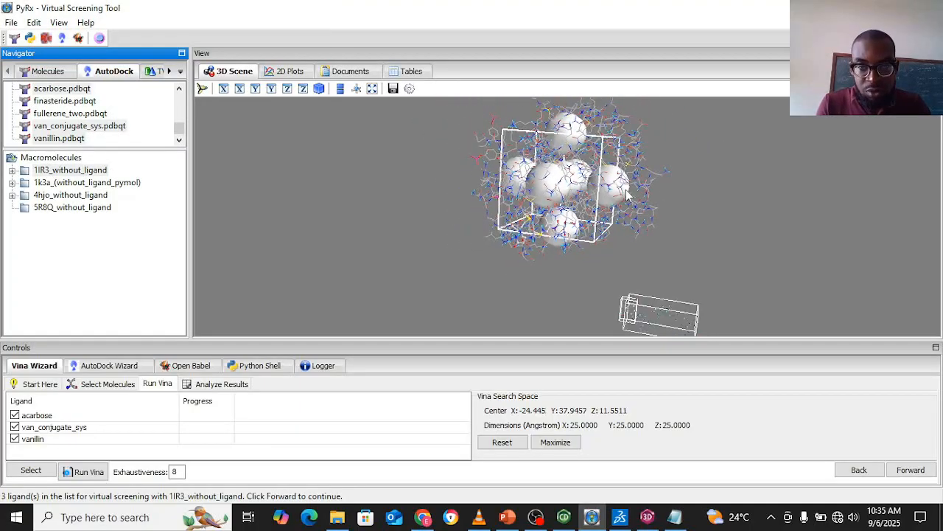
{"action": "left_click", "coordinate": [523, 189]}
{"action": "left_click_drag", "start_coordinate": [522, 189], "coordinate": [512, 181]}
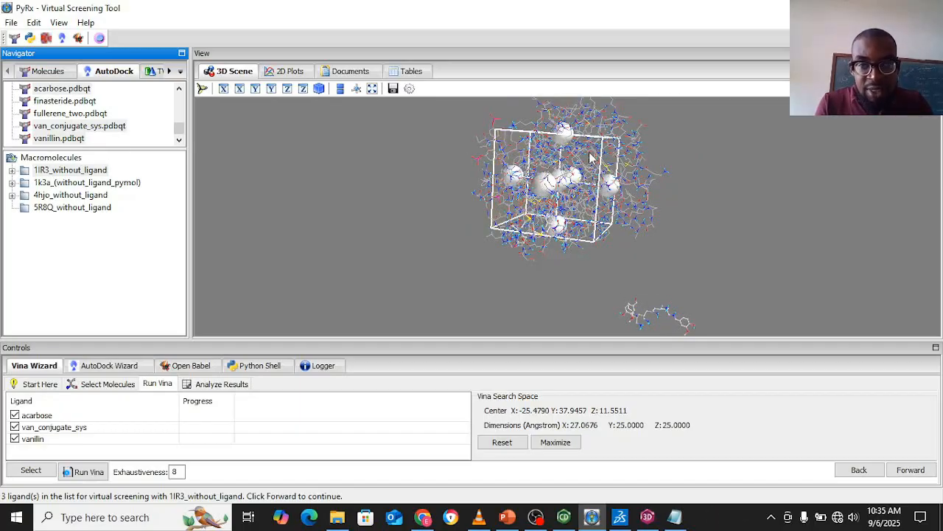
{"action": "left_click_drag", "start_coordinate": [563, 138], "coordinate": [562, 123]}
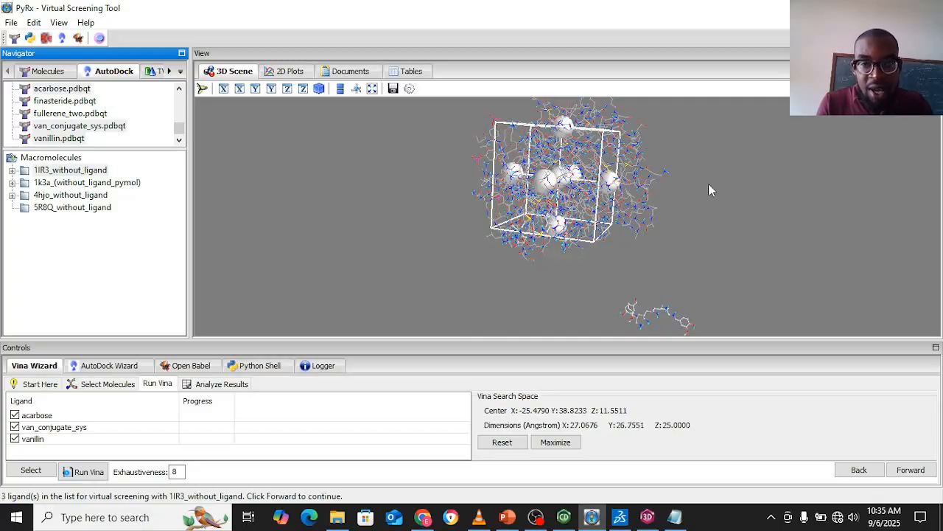
{"action": "left_click_drag", "start_coordinate": [709, 184], "coordinate": [601, 172]}
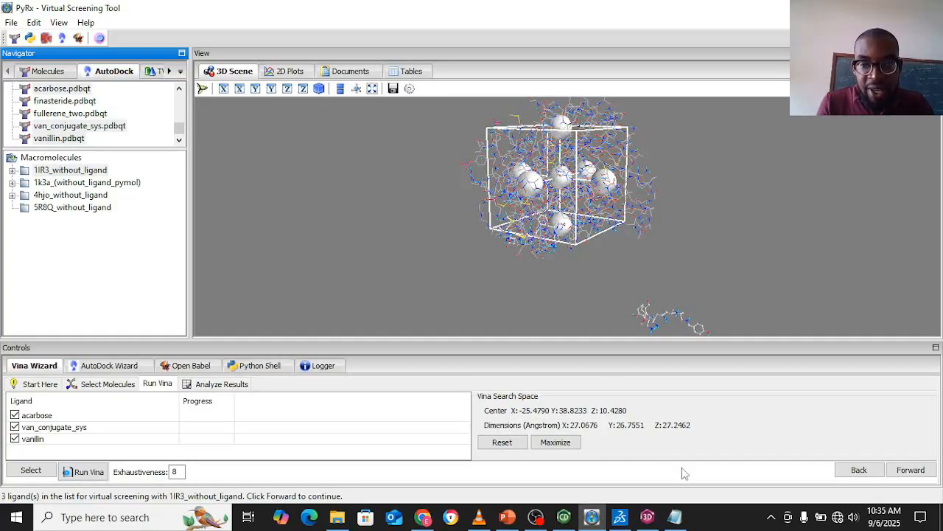
Following the recorded coordinates, fit the search box to centre X -23.7657, Y 29.1504, Z 6.9720 and dimensions 23.6410 × 21.0783 × 23.5379 Å.
{"action": "left_click", "coordinate": [674, 516]}
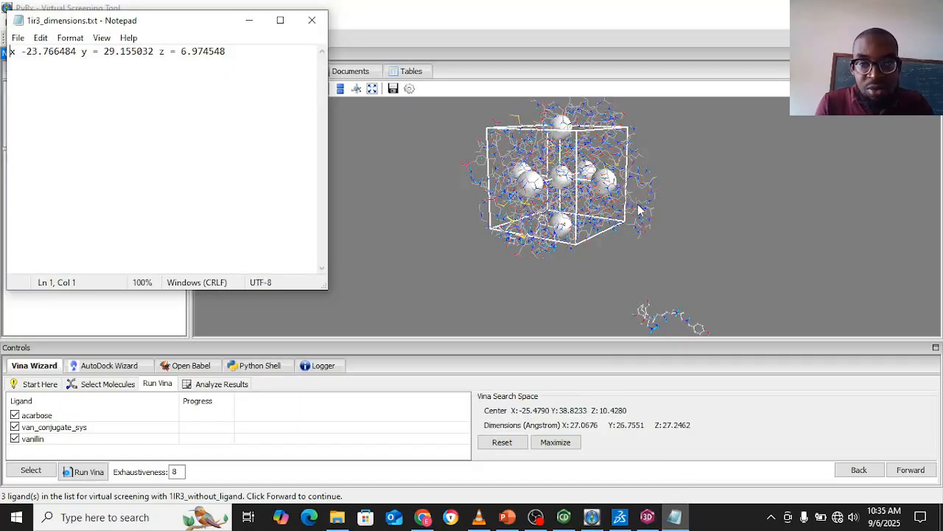
{"action": "left_click", "coordinate": [495, 203]}
{"action": "left_click_drag", "start_coordinate": [514, 216], "coordinate": [523, 176]}
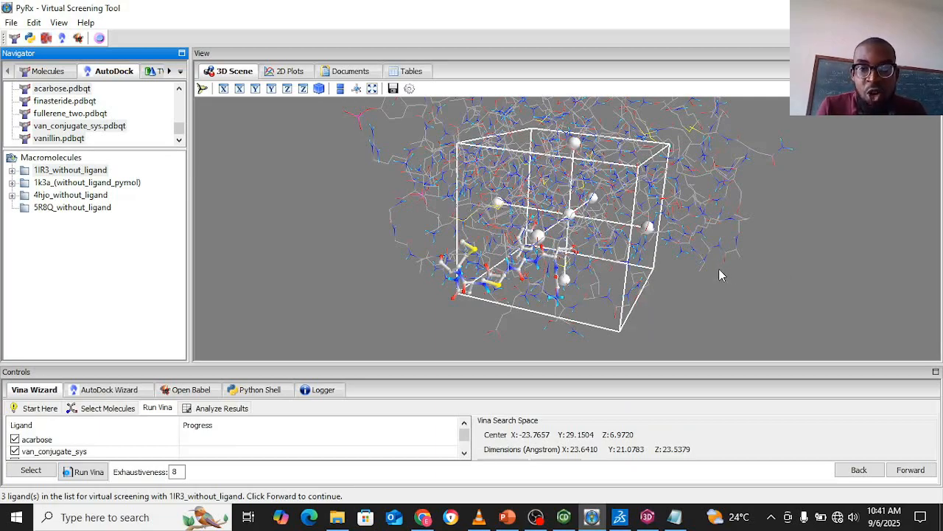
{"action": "left_click_drag", "start_coordinate": [719, 268], "coordinate": [697, 269]}
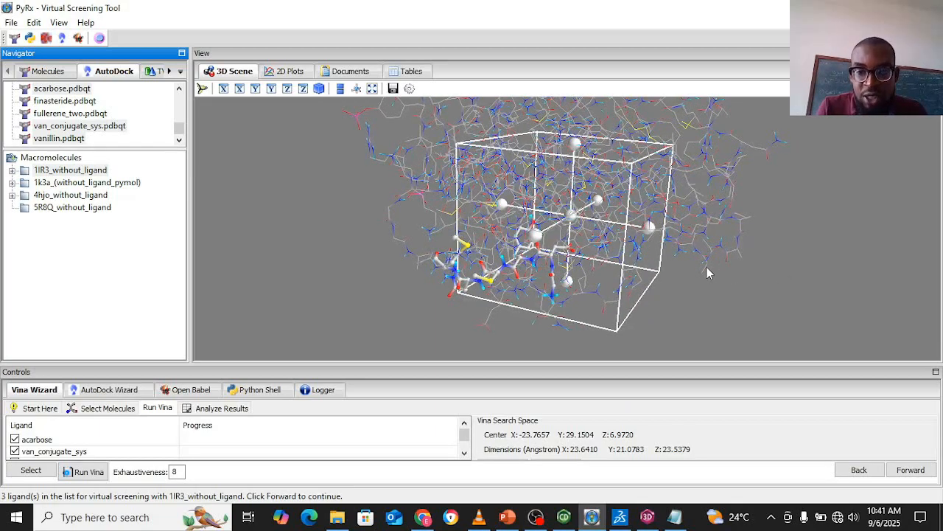
Compare the search box centre with the coordinates in 1ir3_dimensions.txt and start the Vina docking run at exhaustiveness 8.
{"action": "left_click", "coordinate": [674, 516]}
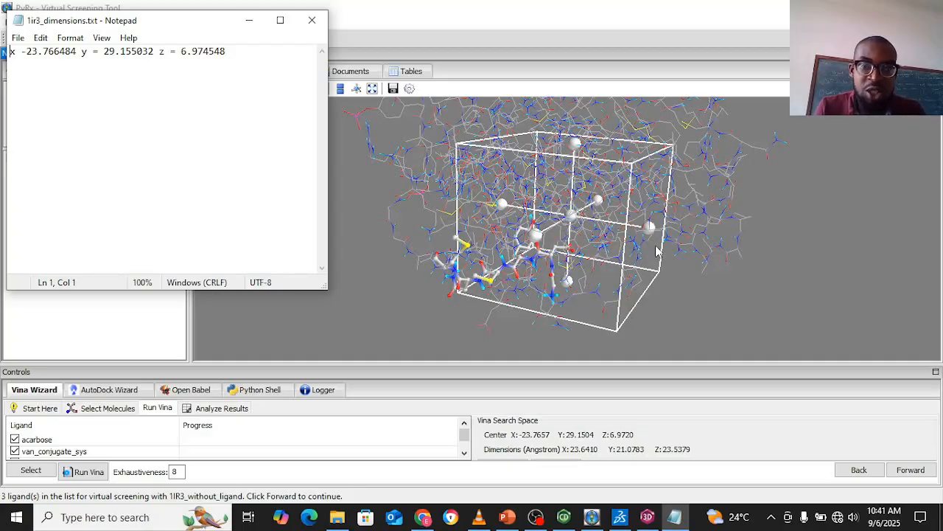
{"action": "left_click", "coordinate": [242, 59]}
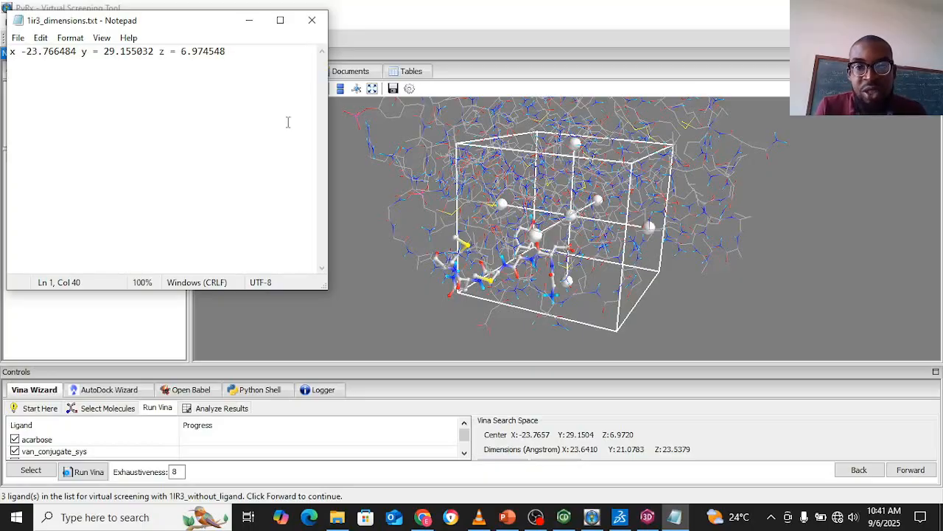
{"action": "left_click", "coordinate": [249, 20]}
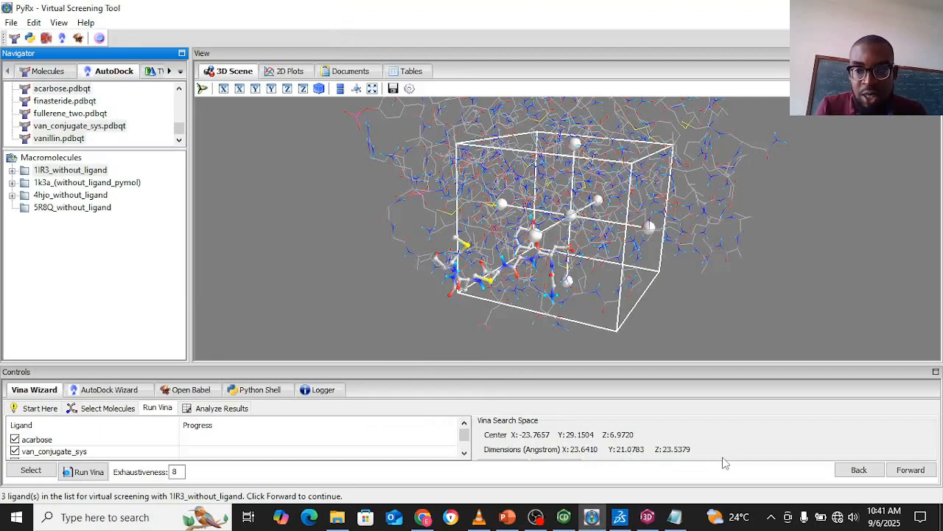
{"action": "left_click", "coordinate": [905, 474]}
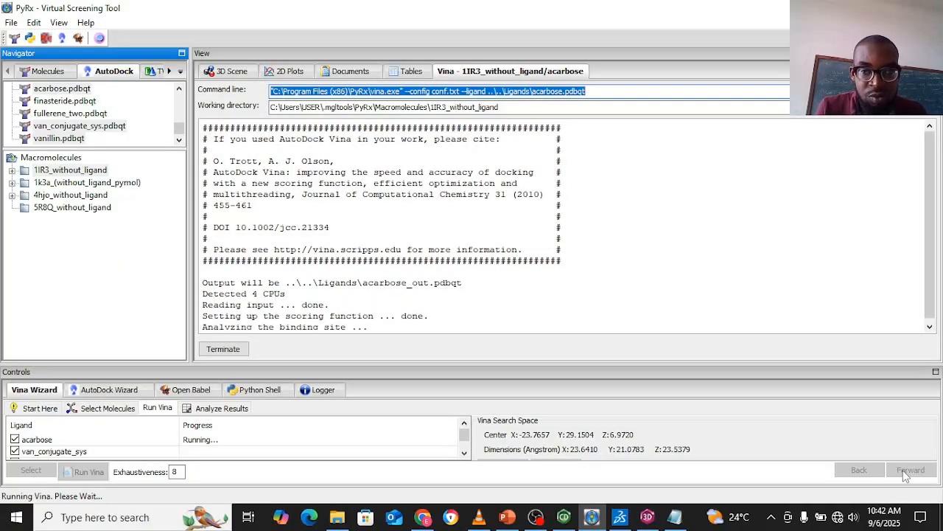
Follow the Vina output log for the acarbose docking run down to its latest lines.
{"action": "left_click", "coordinate": [930, 327]}
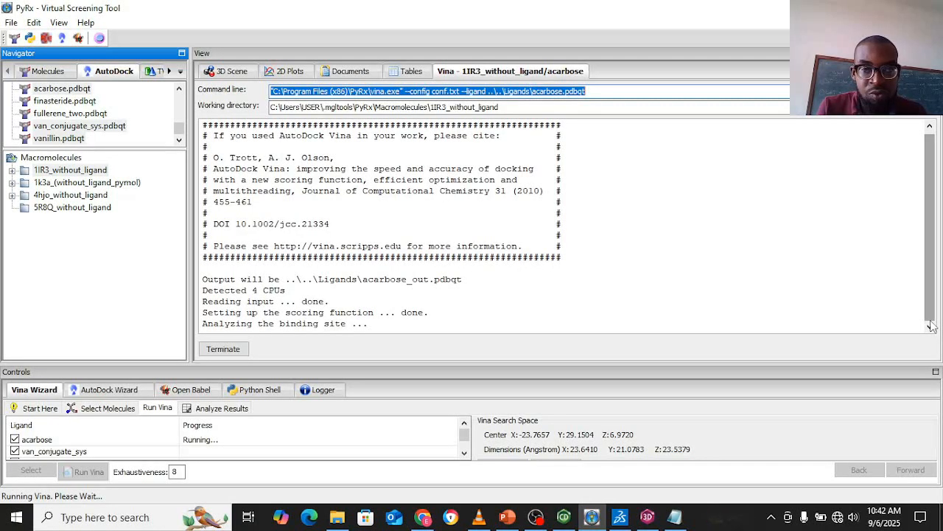
{"action": "left_click", "coordinate": [931, 327]}
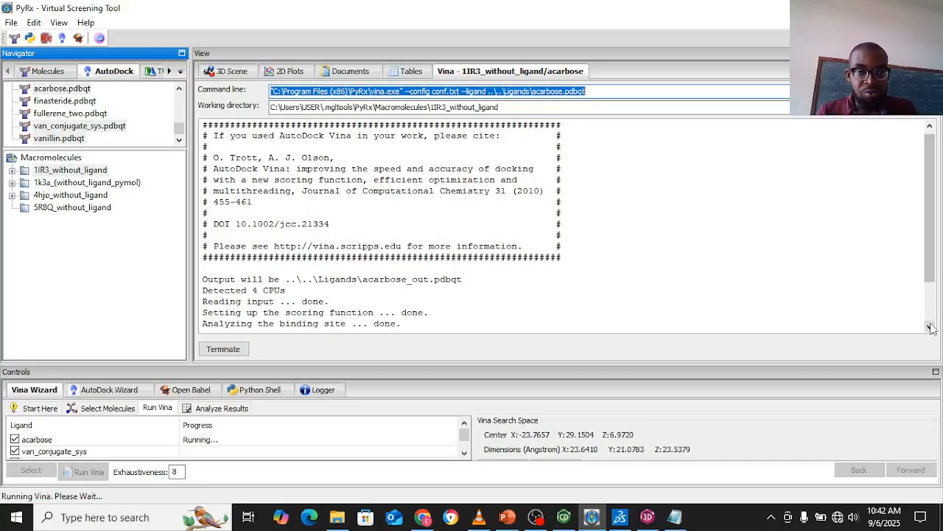
{"action": "left_click", "coordinate": [930, 327]}
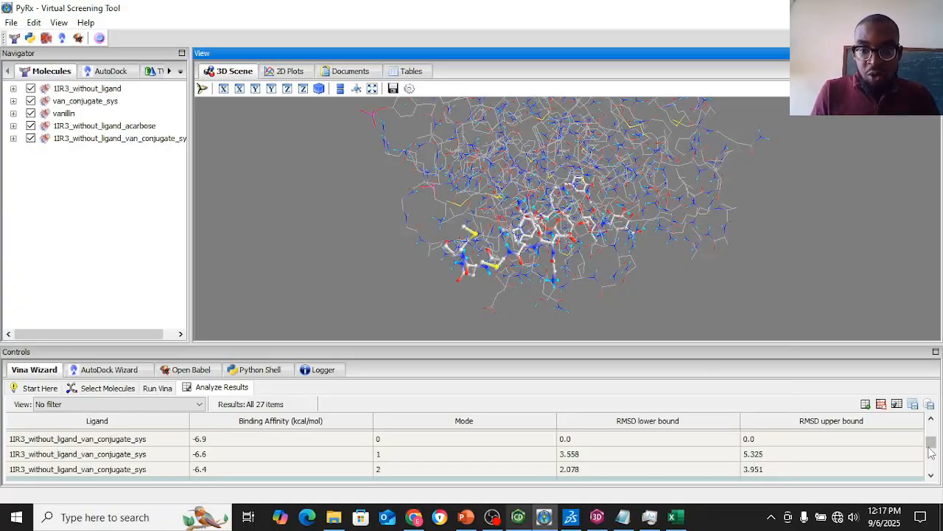
Examine the binding affinities and RMSD values of all acarbose, van_conjugate_sys and vanillin docking modes in the results list.
{"action": "left_click_drag", "start_coordinate": [931, 445], "coordinate": [931, 430]}
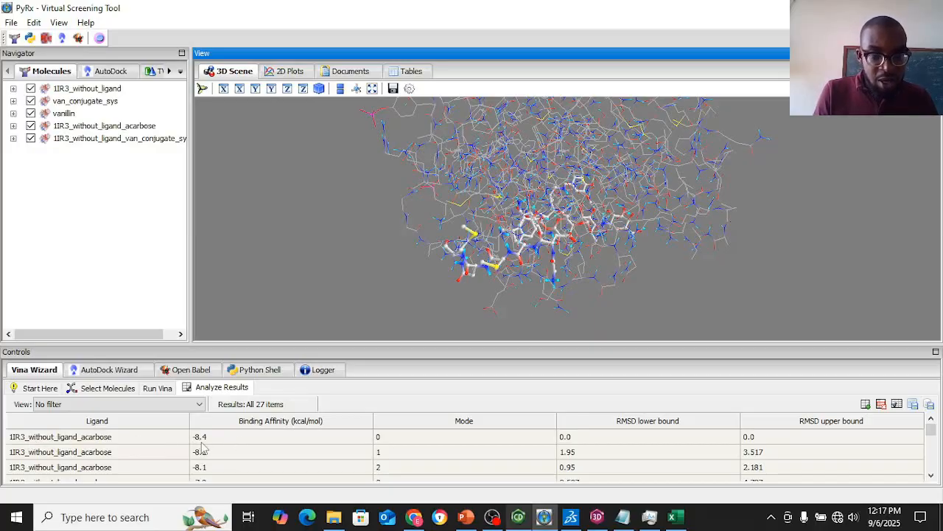
{"action": "left_click", "coordinate": [932, 451]}
{"action": "left_click", "coordinate": [933, 450]}
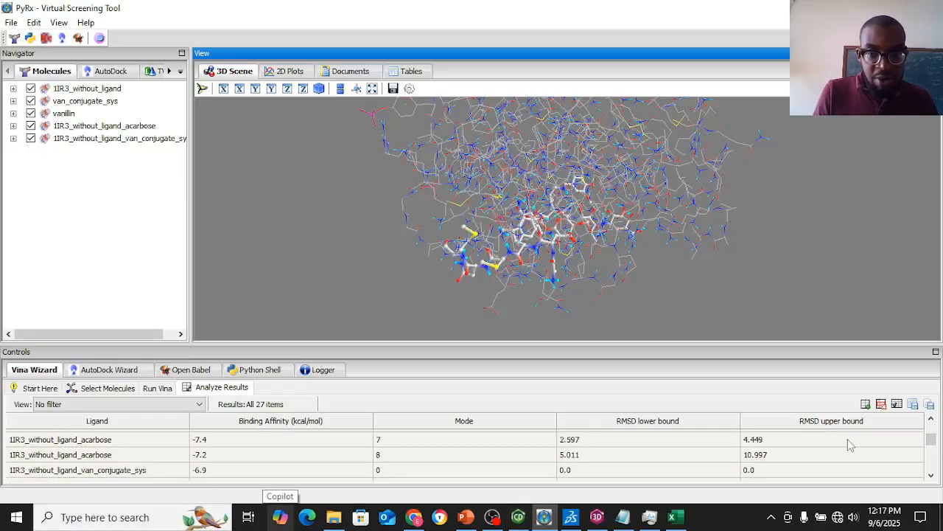
{"action": "left_click", "coordinate": [932, 463]}
{"action": "left_click", "coordinate": [931, 462]}
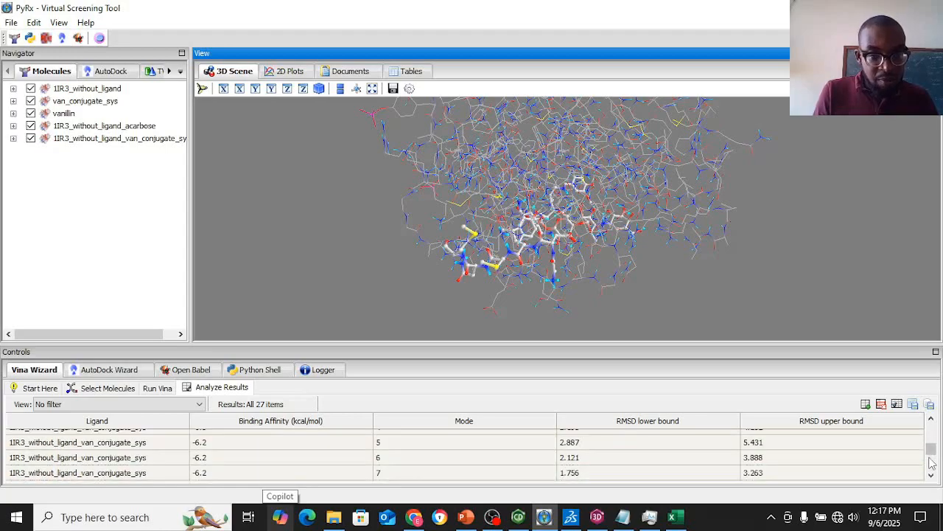
{"action": "left_click", "coordinate": [932, 462]}
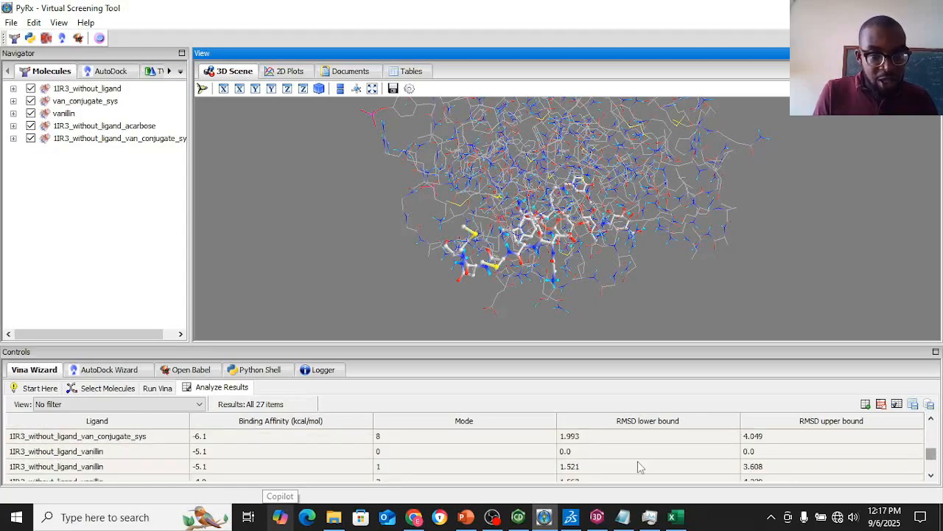
{"action": "left_click", "coordinate": [932, 420]}
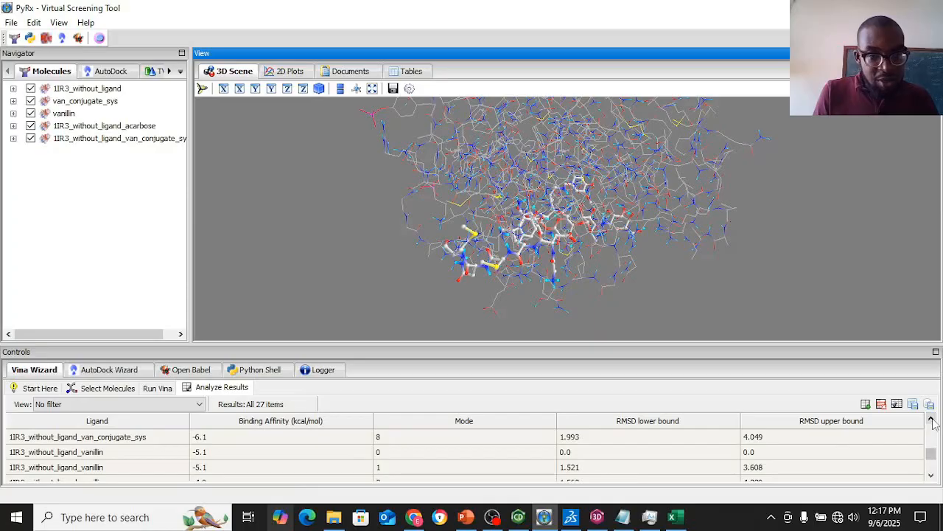
{"action": "left_click", "coordinate": [932, 420]}
{"action": "left_click", "coordinate": [932, 420]}
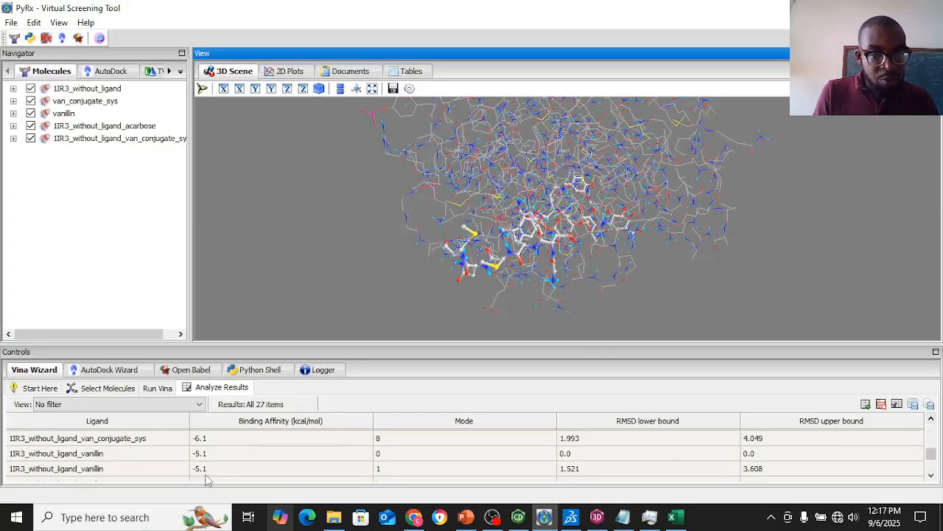
Show the Docking Results table and sort its entries by target to compare the ligands' binding energies.
{"action": "left_click", "coordinate": [411, 71]}
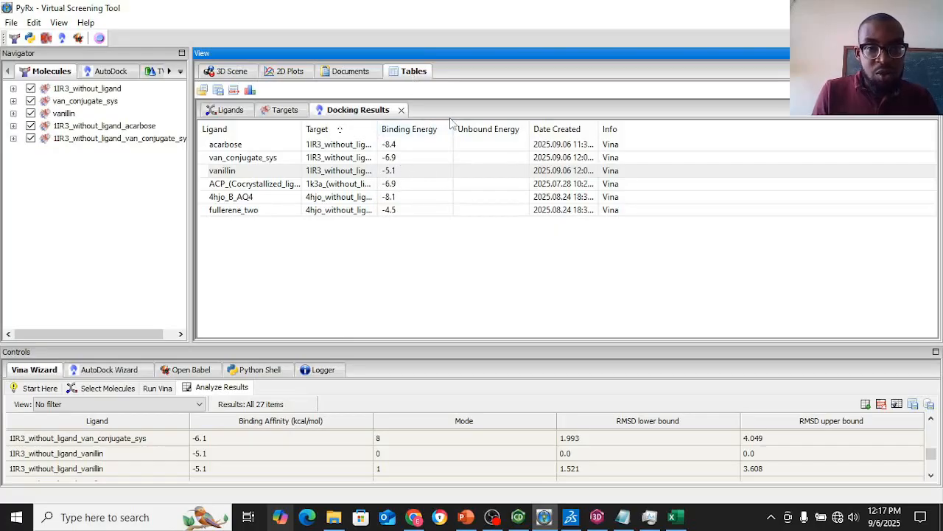
{"action": "left_click", "coordinate": [345, 130]}
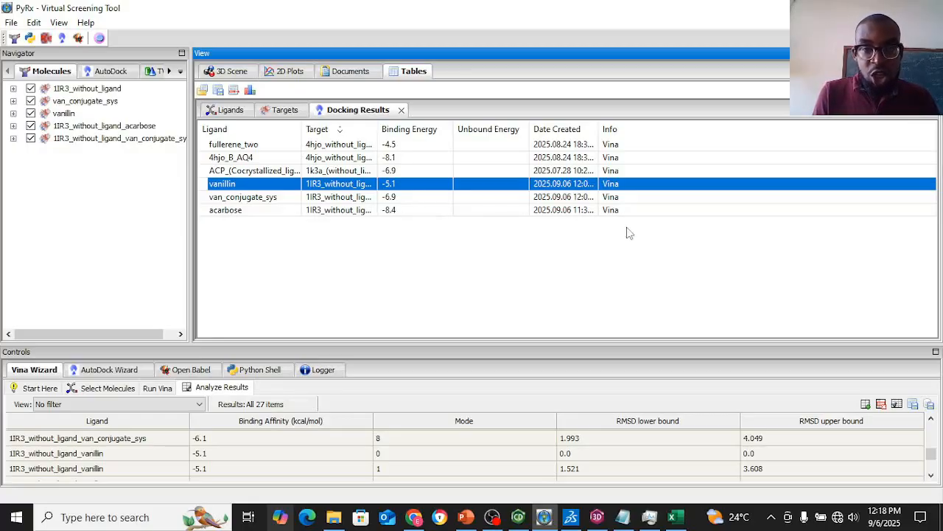
Export the Vina results as a CSV file named docking_res_1ir3 in the drug polymer conjugates docking info folder under Downloads.
{"action": "left_click", "coordinate": [914, 405]}
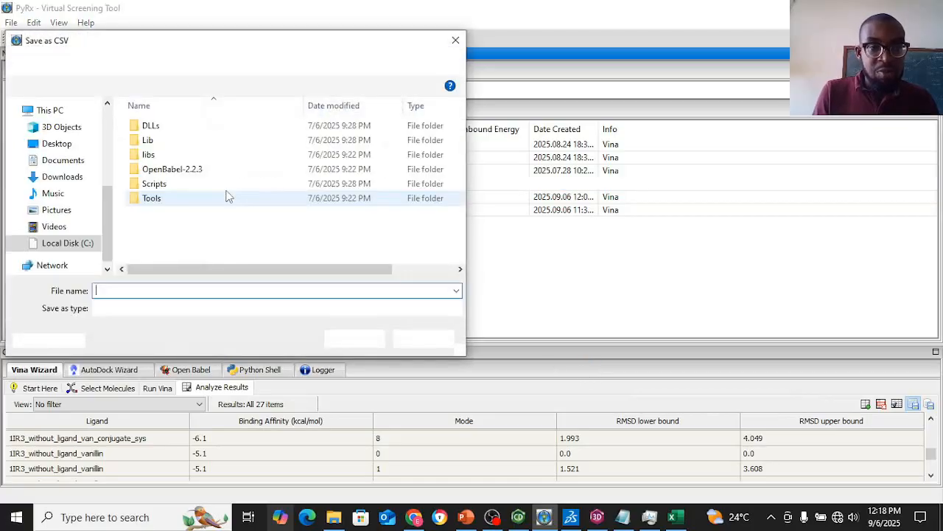
{"action": "scroll", "coordinate": [79, 127], "scroll_direction": "up", "scroll_amount": 3}
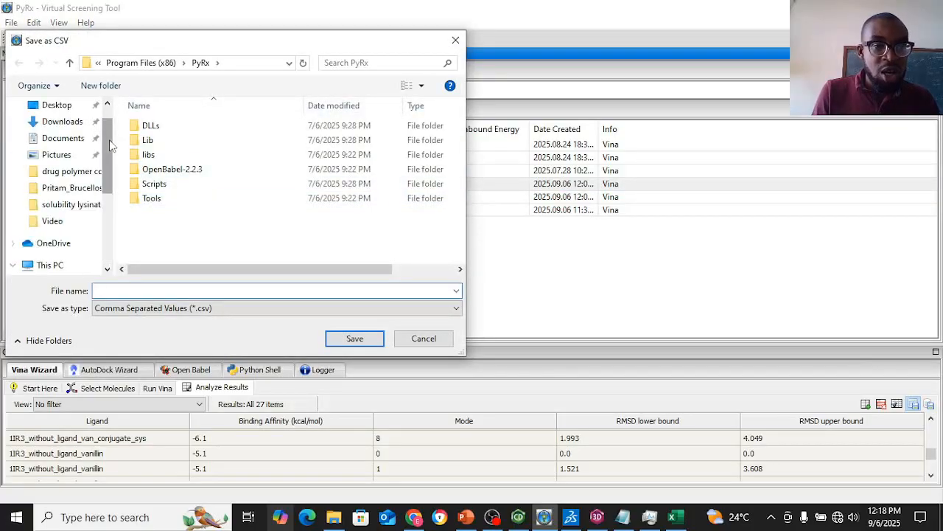
{"action": "left_click", "coordinate": [74, 122]}
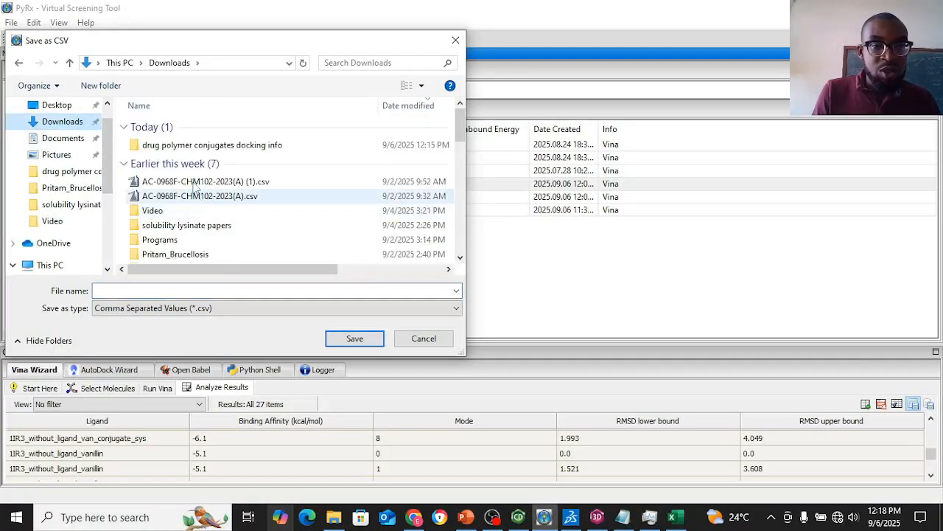
{"action": "double_click", "coordinate": [182, 150]}
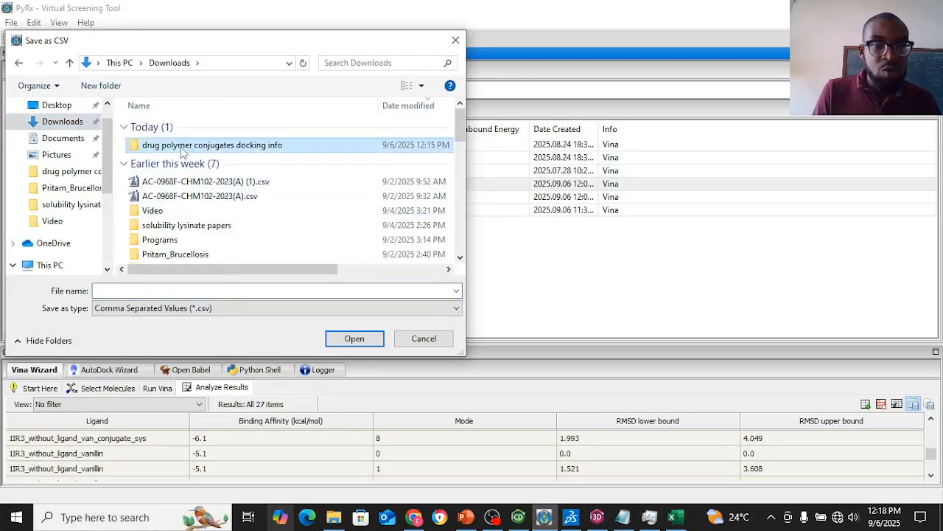
{"action": "left_click", "coordinate": [203, 291]}
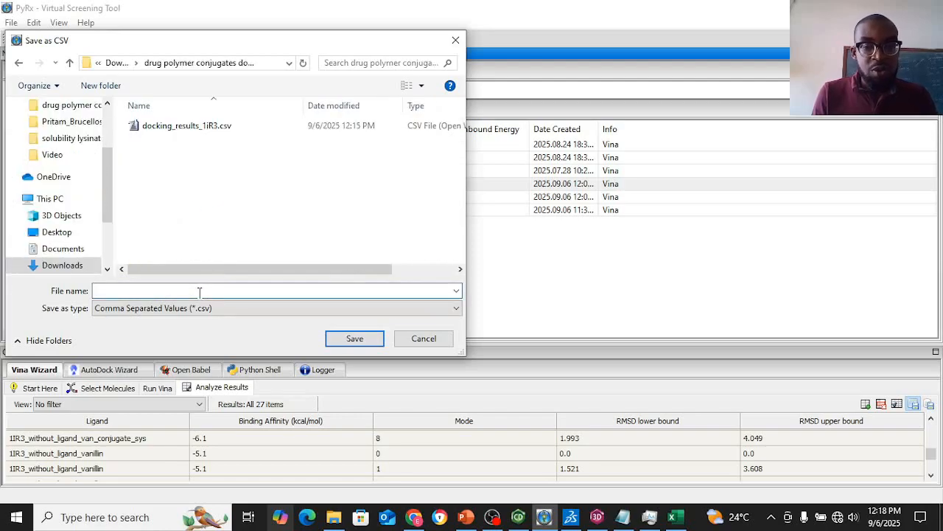
{"action": "type", "text": "D"}
{"action": "key", "text": "BackSpace"}
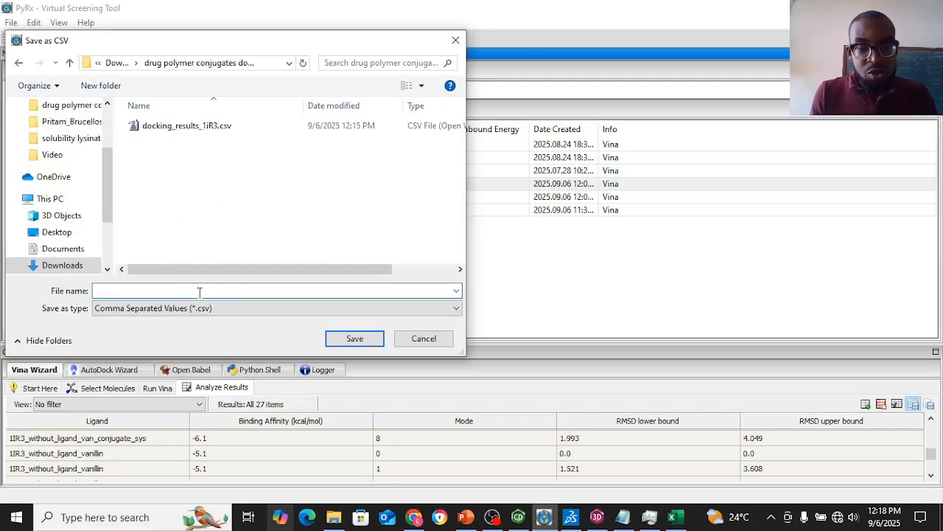
{"action": "type", "text": "docking_res"}
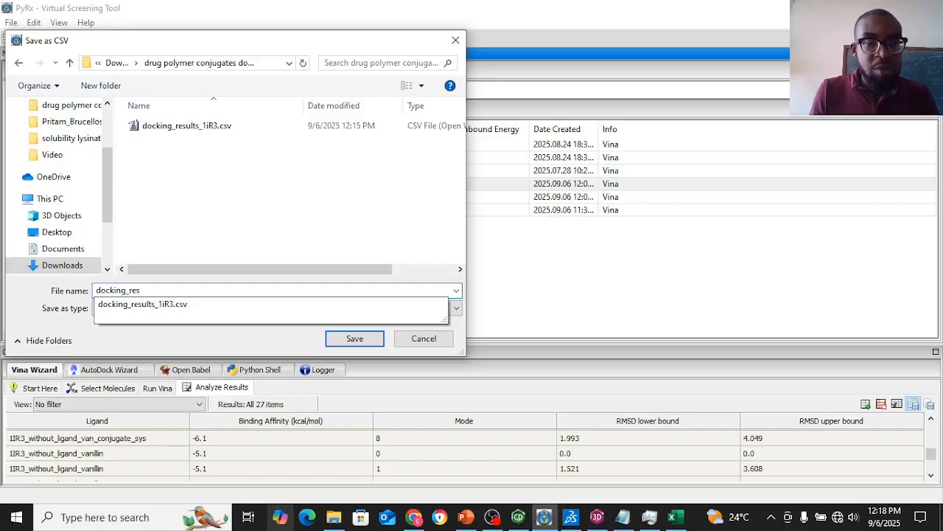
{"action": "type", "text": "_"}
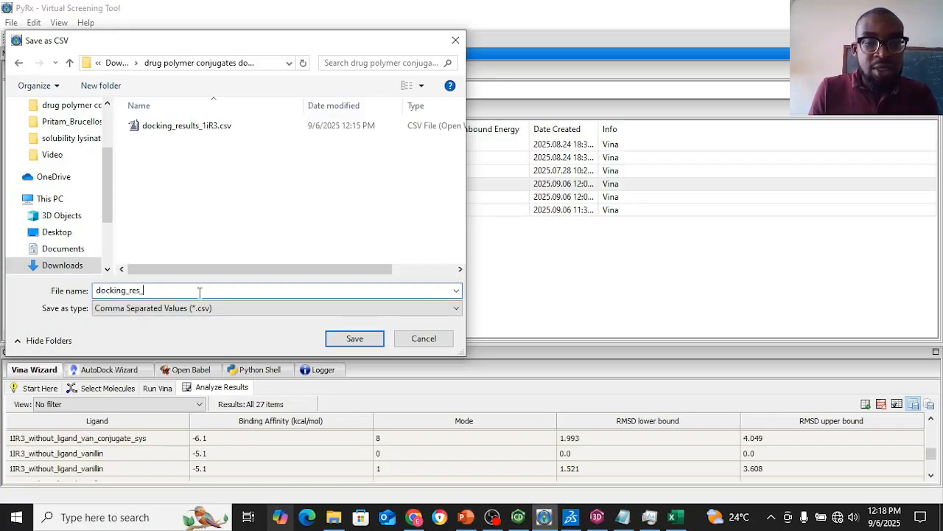
{"action": "type", "text": "1"}
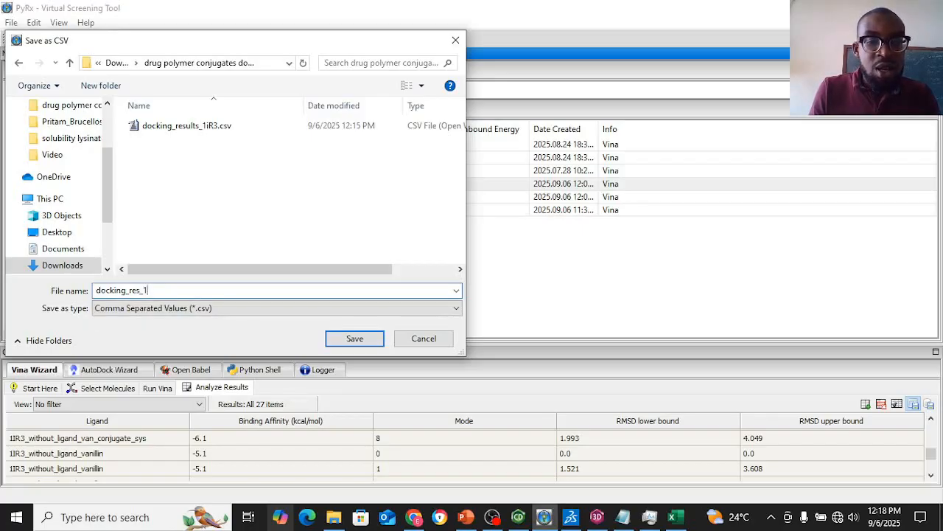
{"action": "type", "text": "ir3"}
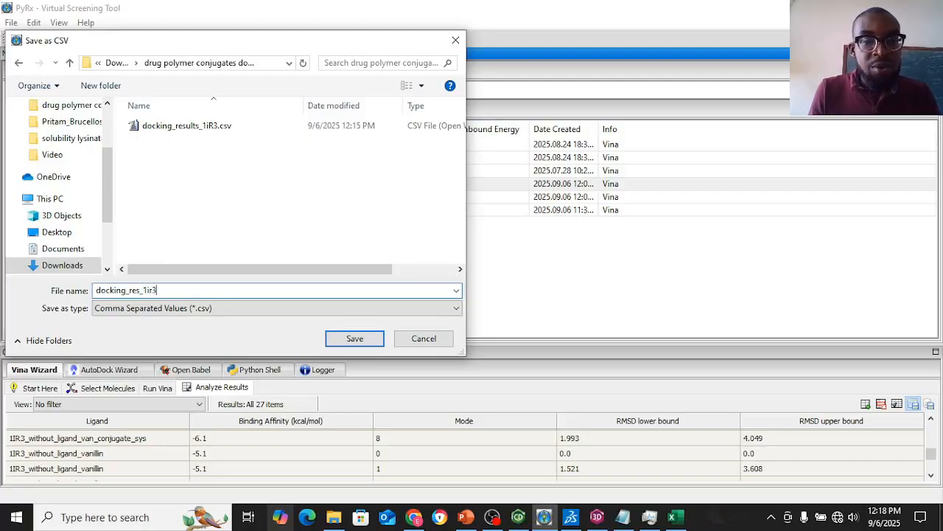
{"action": "left_click", "coordinate": [358, 338]}
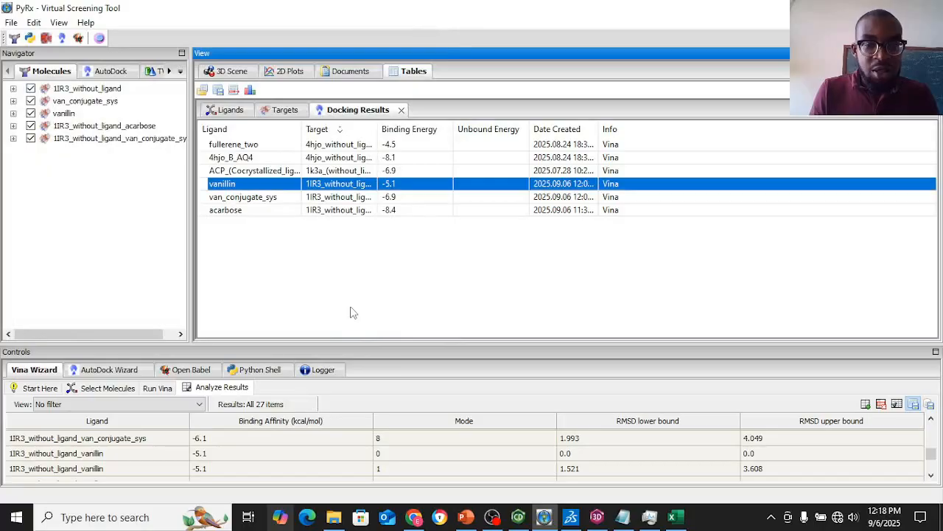
Switch to Excel and create a blank workbook.
{"action": "left_click", "coordinate": [334, 518]}
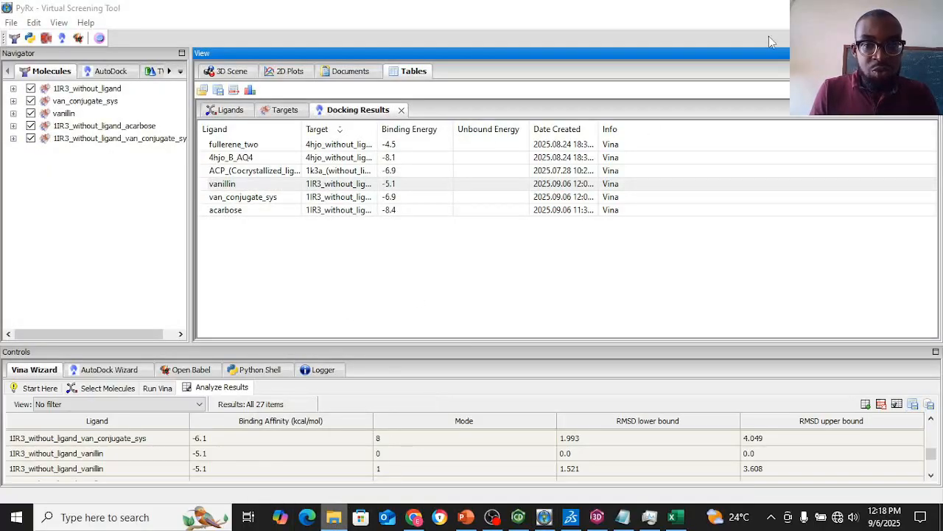
{"action": "left_click", "coordinate": [676, 517]}
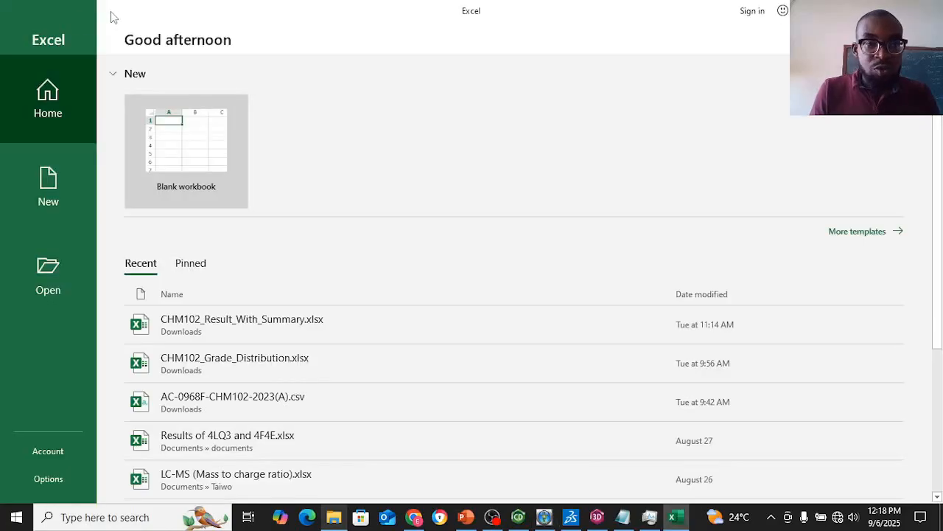
{"action": "left_click", "coordinate": [57, 89]}
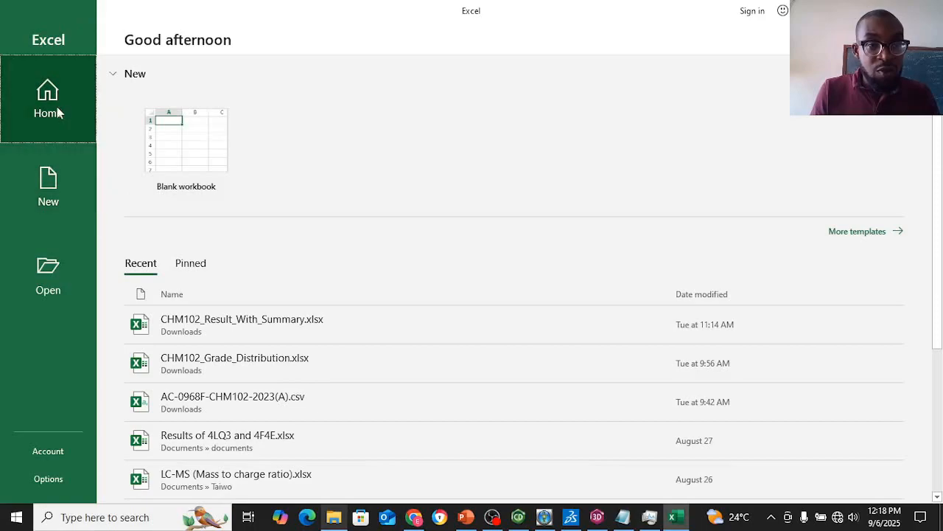
{"action": "left_click", "coordinate": [185, 167]}
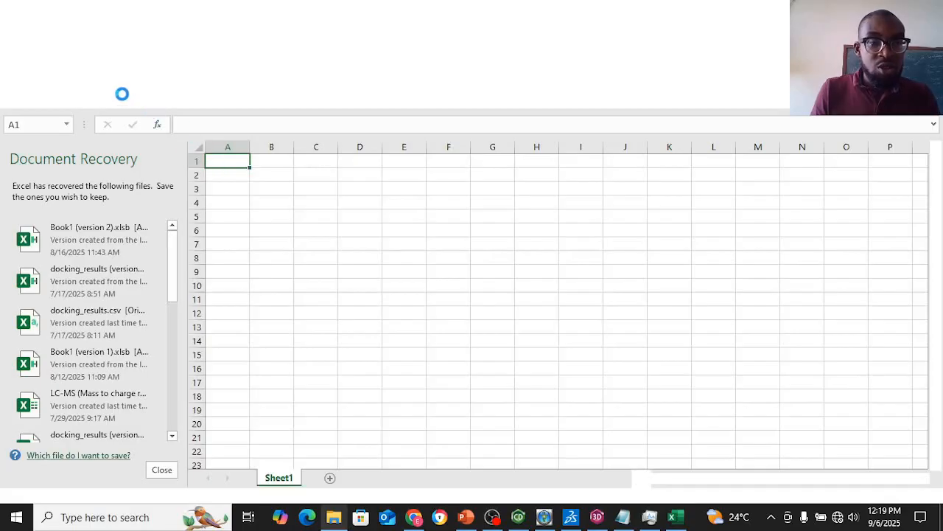
Try to open the recent workbook CHM102_Result_With_Summary.xlsx.
{"action": "left_click", "coordinate": [17, 36]}
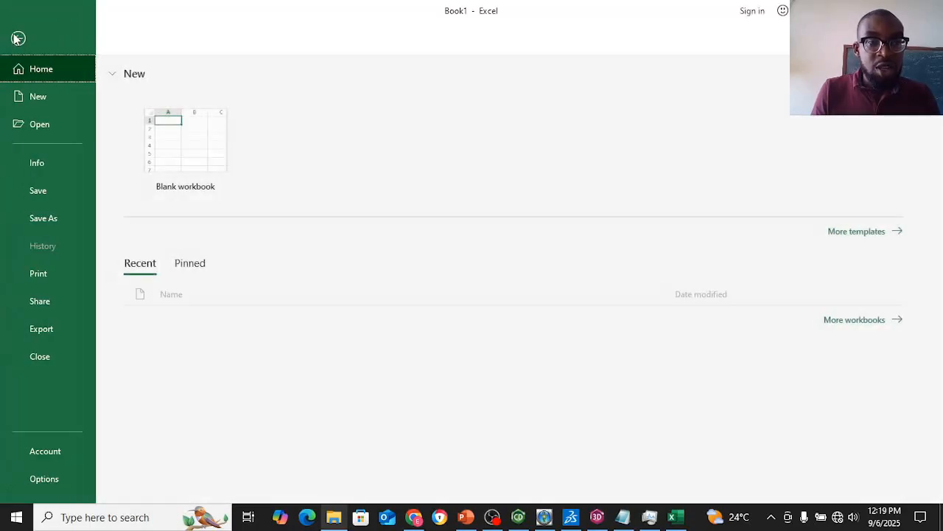
{"action": "left_click", "coordinate": [82, 132]}
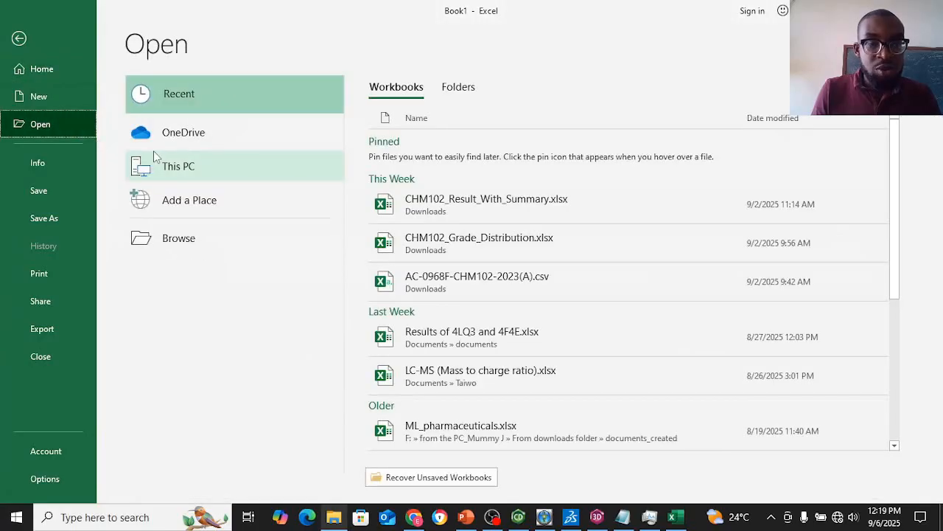
{"action": "left_click", "coordinate": [456, 207]}
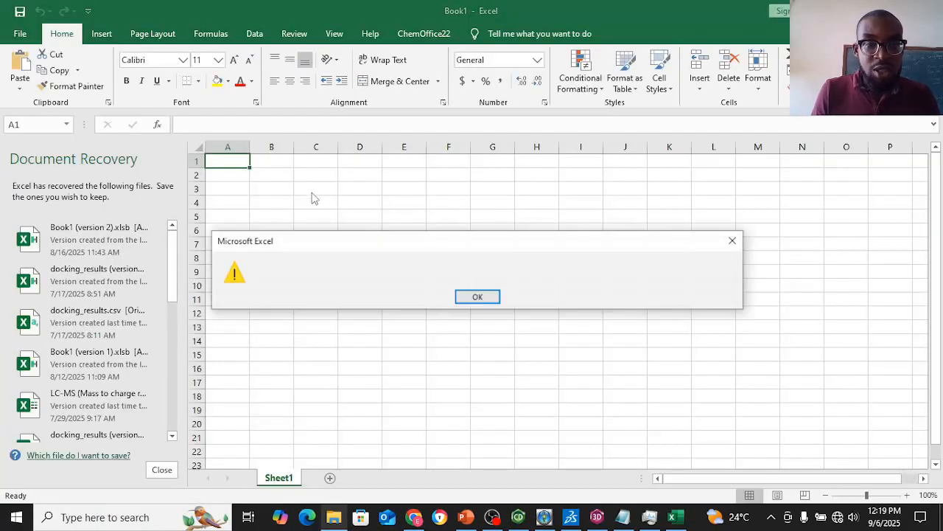
{"action": "left_click", "coordinate": [730, 241]}
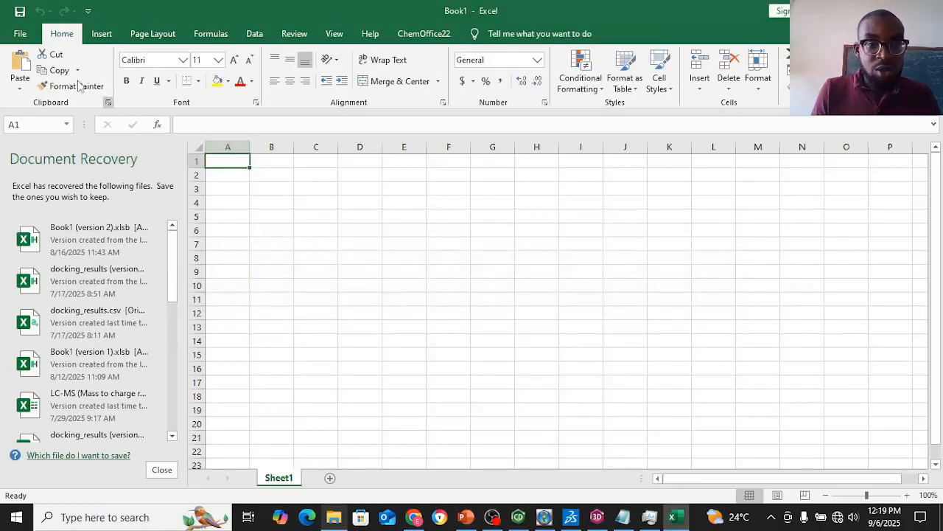
Open docking_res_1ir3.csv from the drug polymer conjugates docking info folder under Downloads, with all file types listed.
{"action": "left_click", "coordinate": [20, 34]}
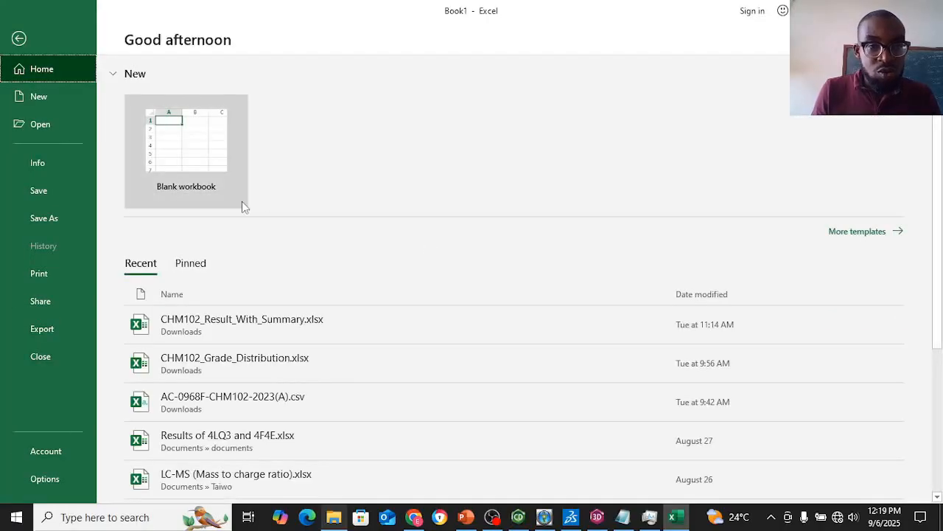
{"action": "left_click", "coordinate": [40, 124]}
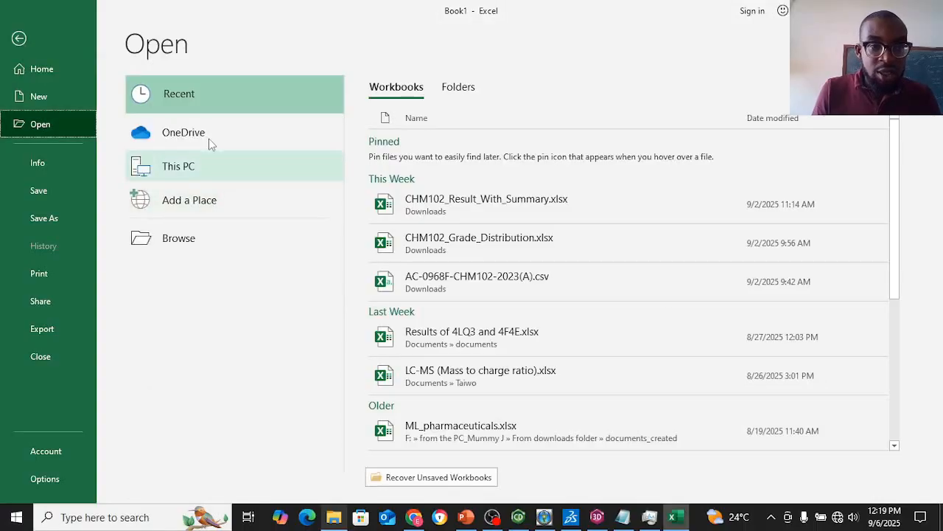
{"action": "left_click", "coordinate": [200, 235]}
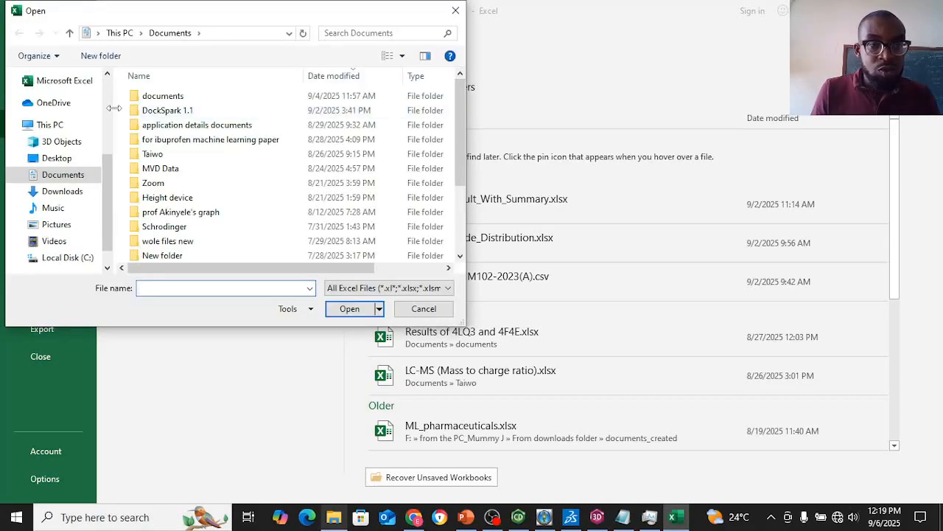
{"action": "scroll", "coordinate": [66, 148], "scroll_direction": "up", "scroll_amount": 5}
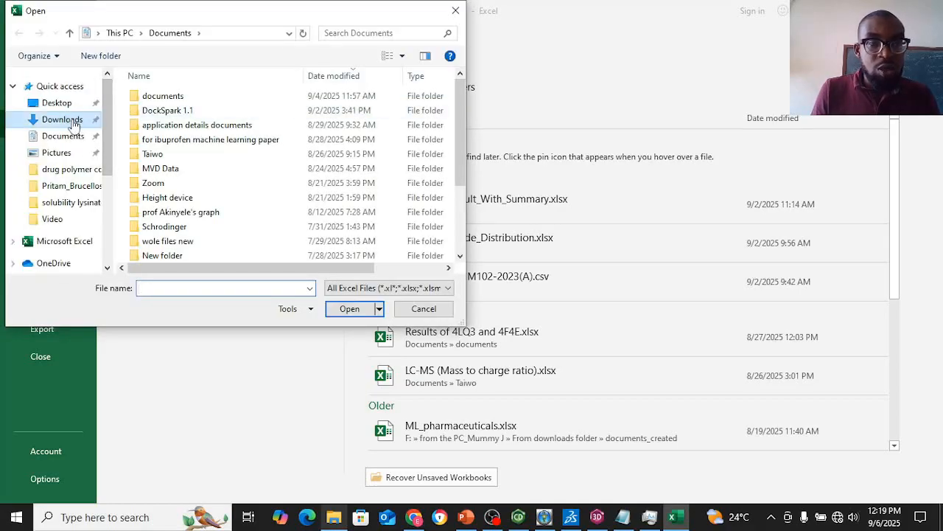
{"action": "left_click", "coordinate": [66, 119]}
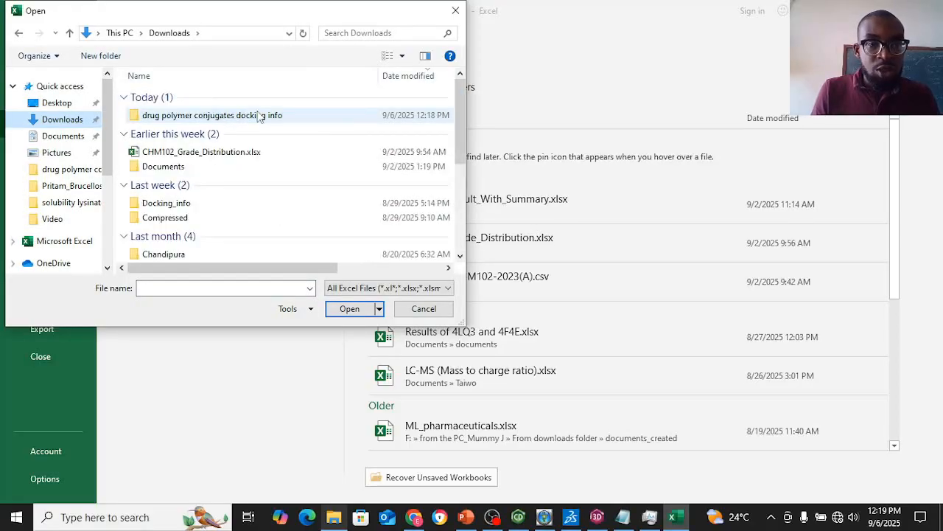
{"action": "double_click", "coordinate": [259, 116]}
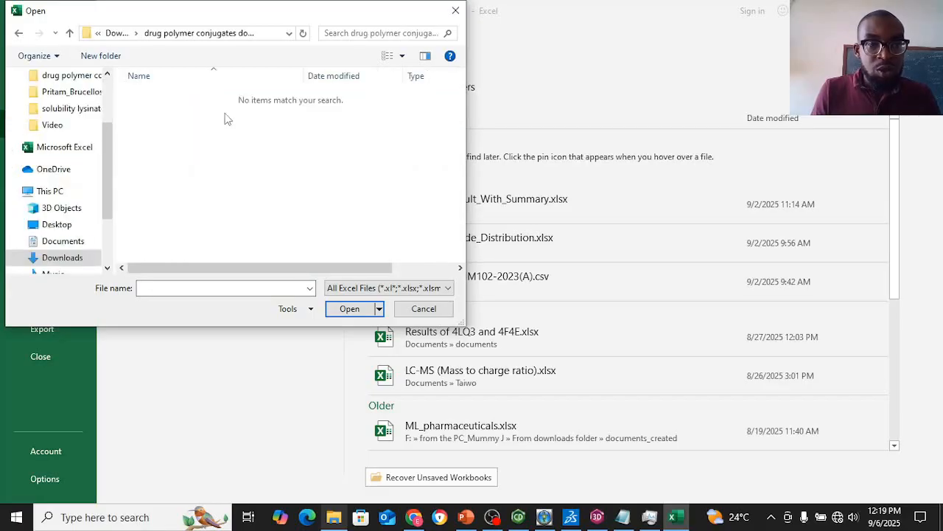
{"action": "left_click", "coordinate": [345, 289]}
{"action": "left_click", "coordinate": [346, 301]}
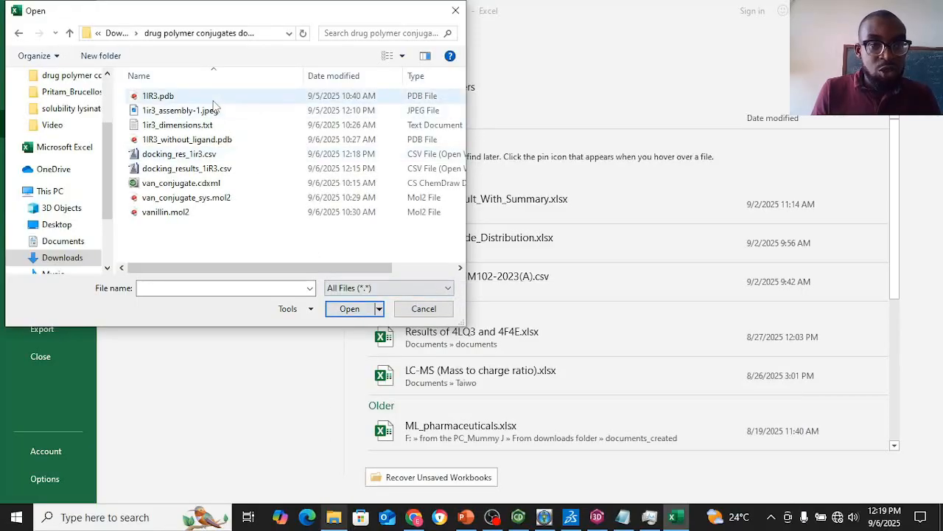
{"action": "left_click", "coordinate": [213, 156]}
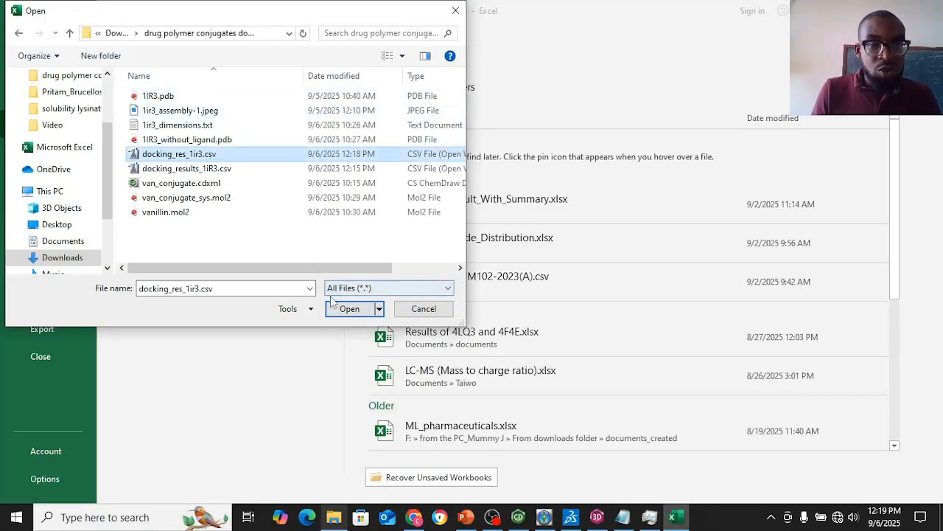
{"action": "left_click", "coordinate": [349, 309]}
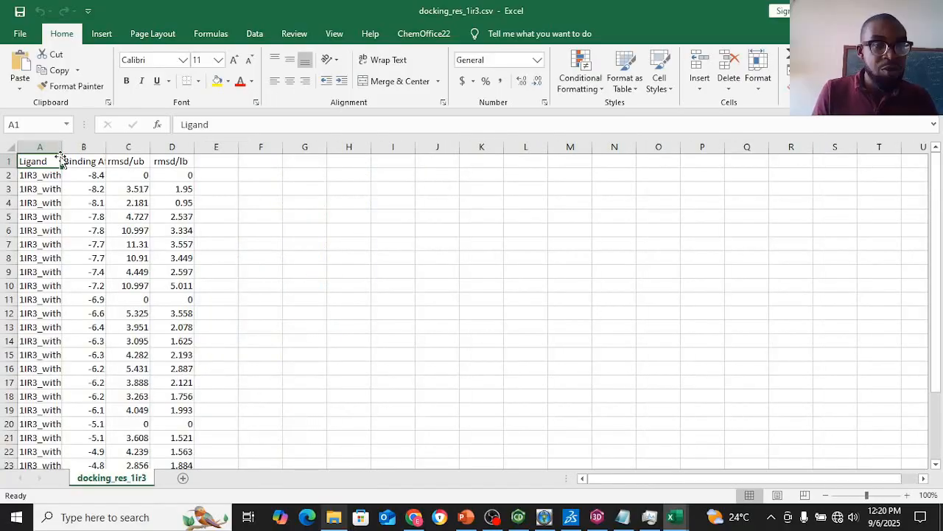
Widen the Ligand column to reveal the ligand names, and highlight the first van_conjugate row (11) and first vanillin row (20).
{"action": "left_click_drag", "start_coordinate": [60, 147], "coordinate": [125, 147]}
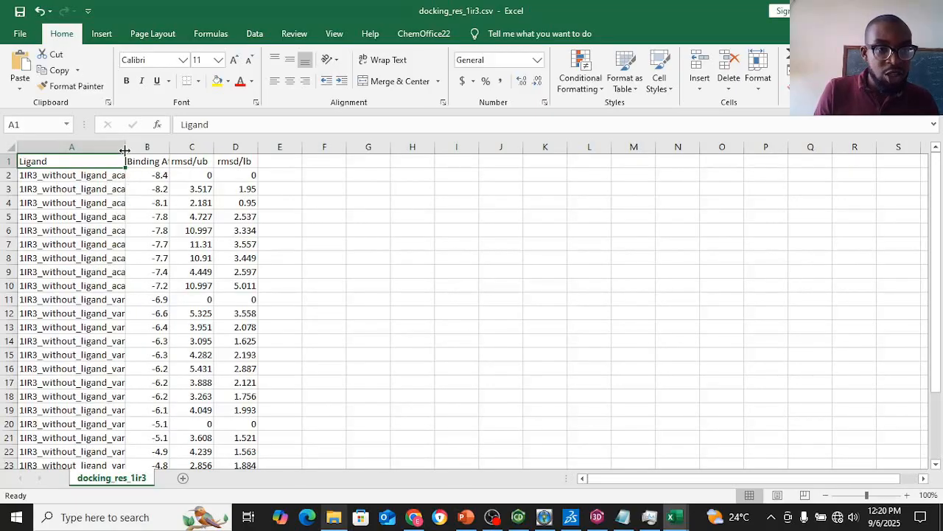
{"action": "left_click_drag", "start_coordinate": [125, 147], "coordinate": [153, 147]}
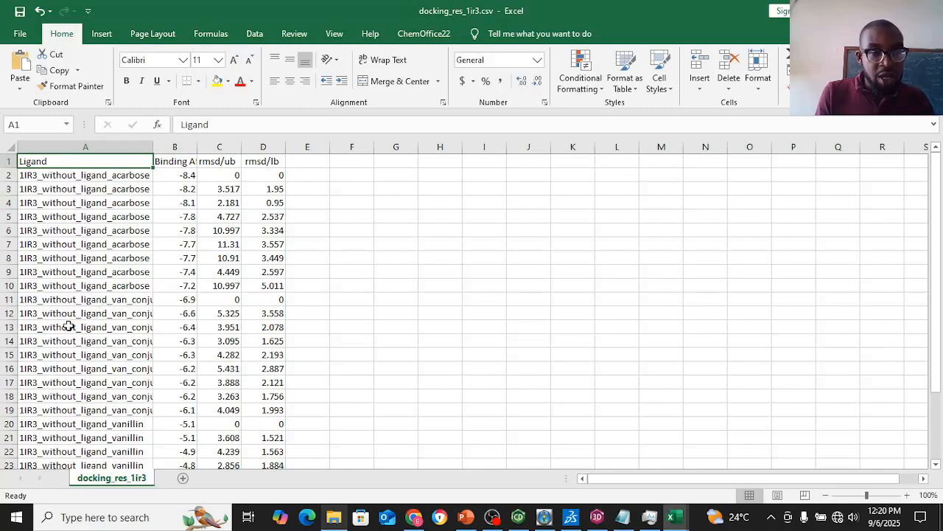
{"action": "left_click", "coordinate": [6, 299]}
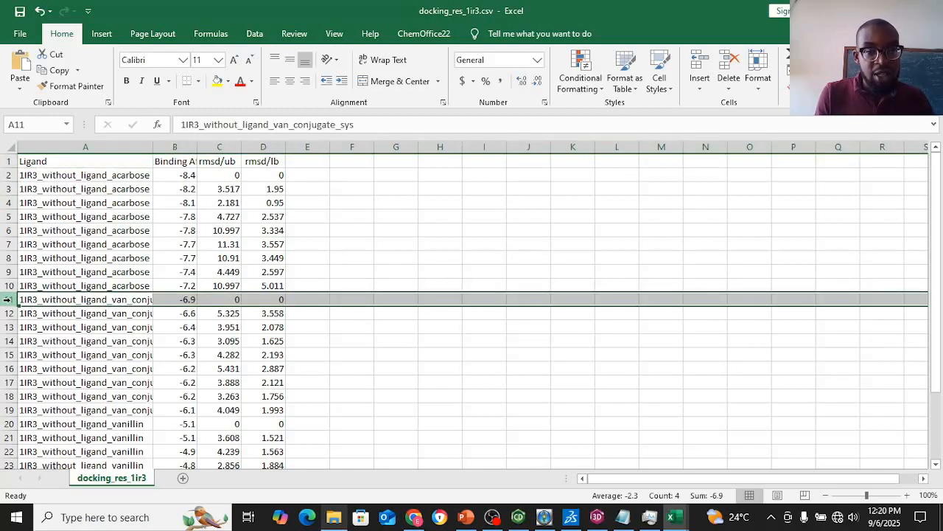
{"action": "left_click", "coordinate": [7, 426]}
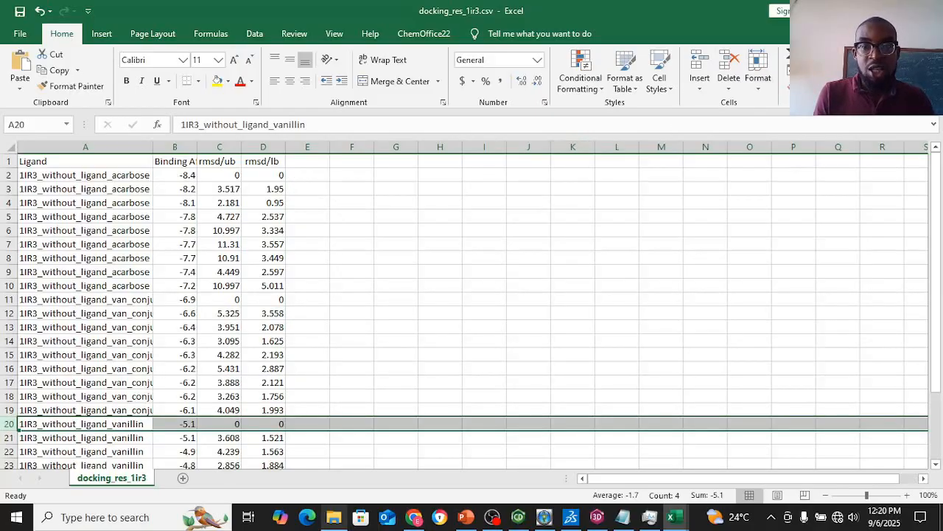
Switch to Discovery Studio Visualizer and enlarge the 3D view of 1IR3_without_ligand by narrowing the hierarchy pane.
{"action": "left_click", "coordinate": [570, 517]}
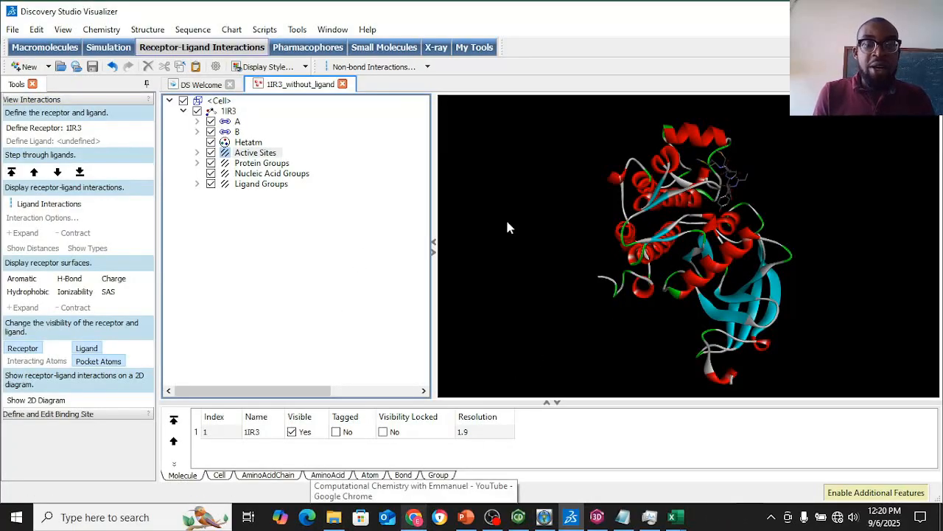
{"action": "left_click_drag", "start_coordinate": [433, 214], "coordinate": [378, 209]}
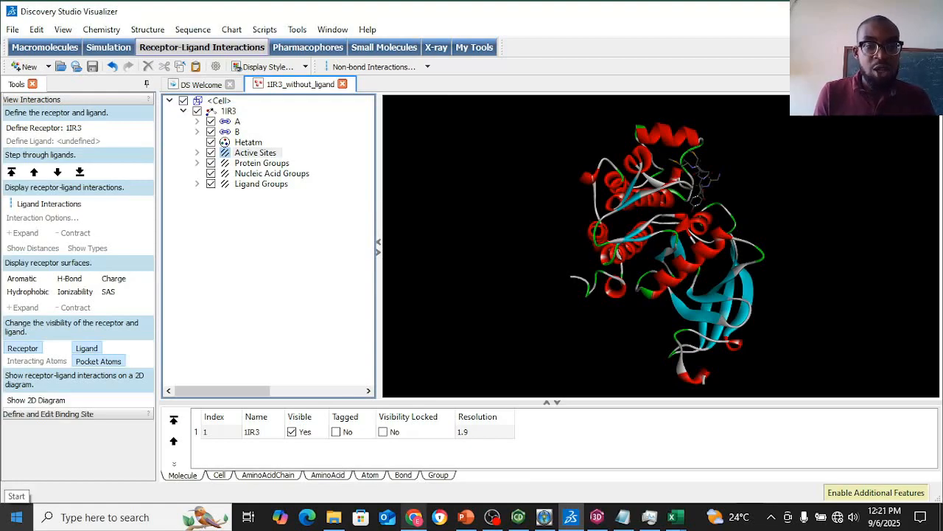
Try to find the Open Babel program by searching Windows for openbabel.
{"action": "left_click", "coordinate": [16, 517]}
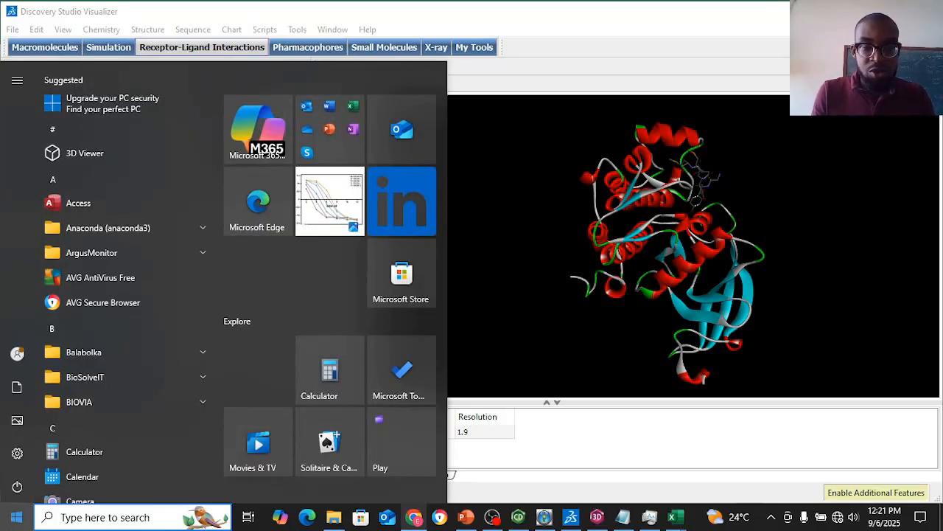
{"action": "type", "text": "ope"}
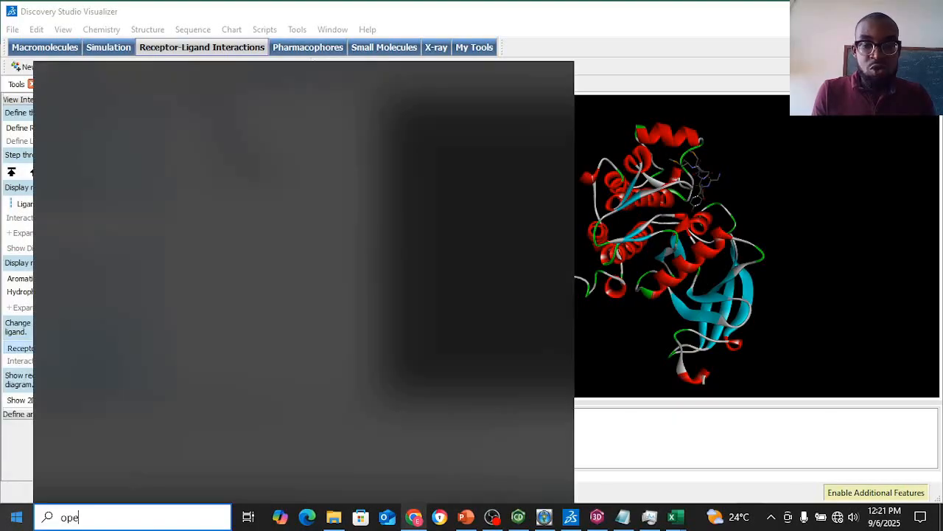
{"action": "type", "text": "nbab"}
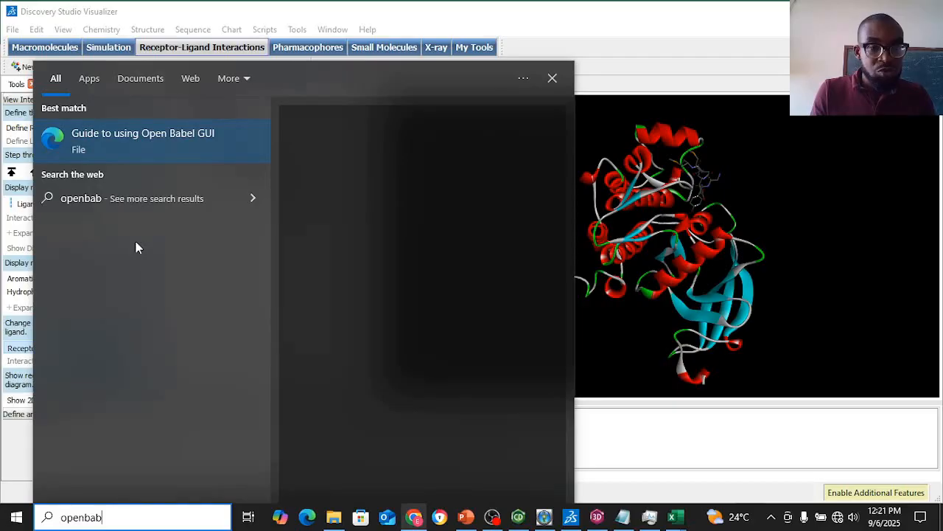
{"action": "type", "text": "el"}
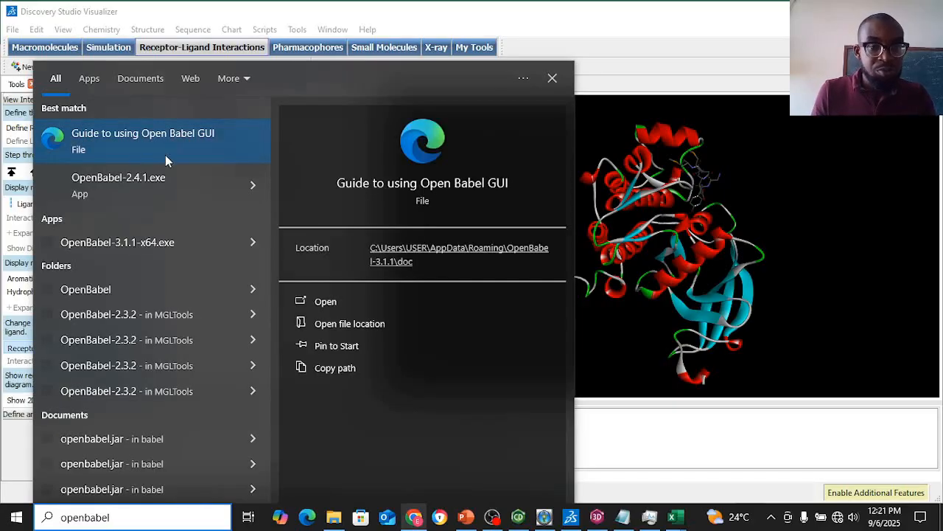
{"action": "key", "text": "BackSpace"}
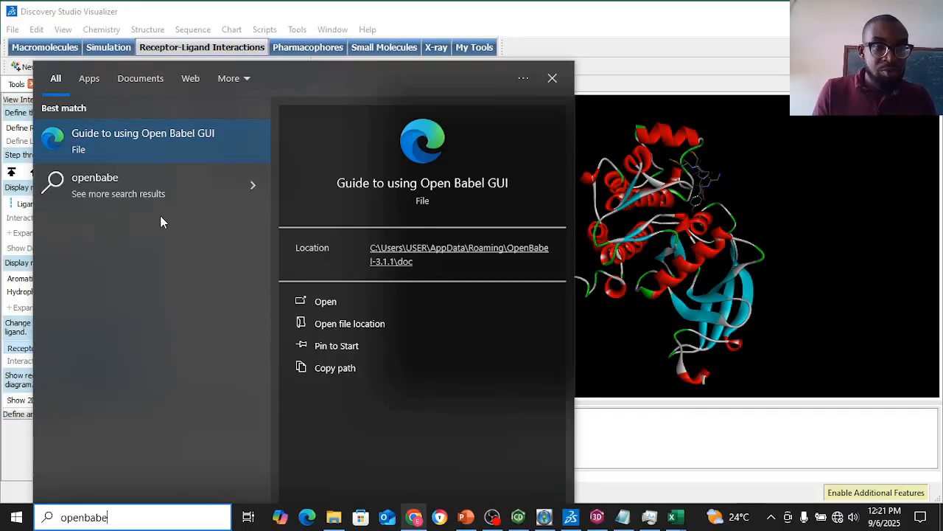
{"action": "type", "text": "l"}
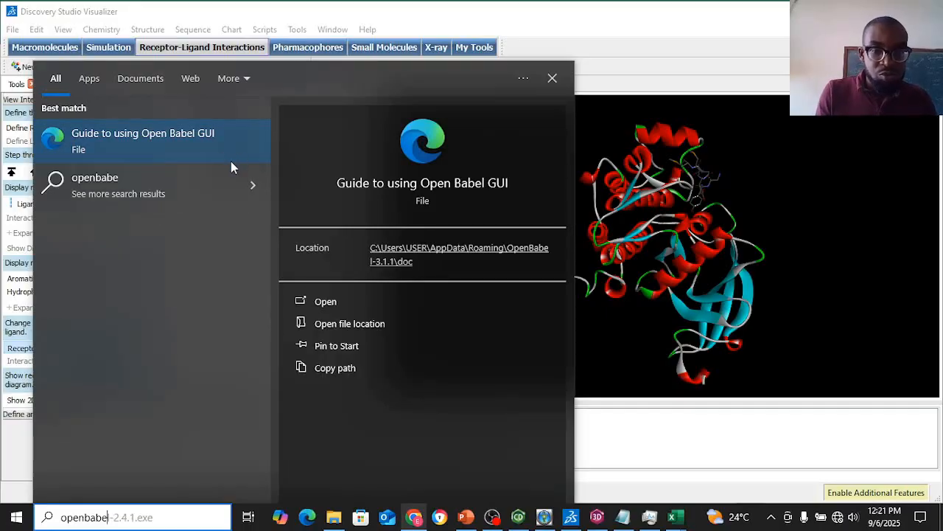
{"action": "key", "text": "BackSpace"}
{"action": "key", "text": "BackSpace"}
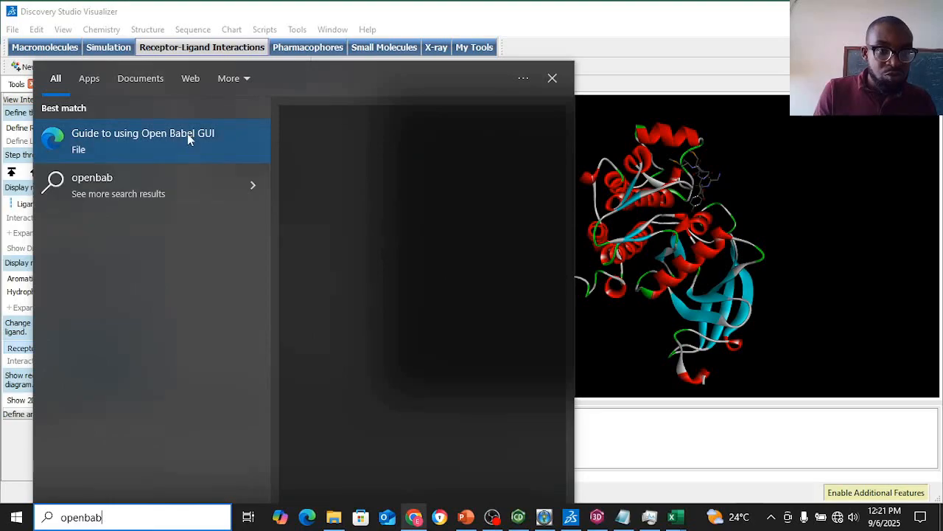
{"action": "key", "text": "BackSpace"}
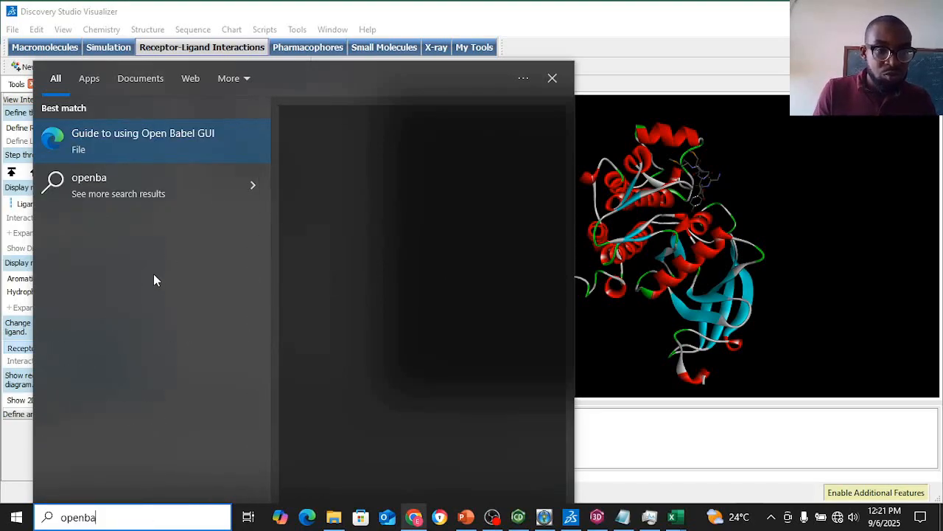
{"action": "key", "text": "BackSpace"}
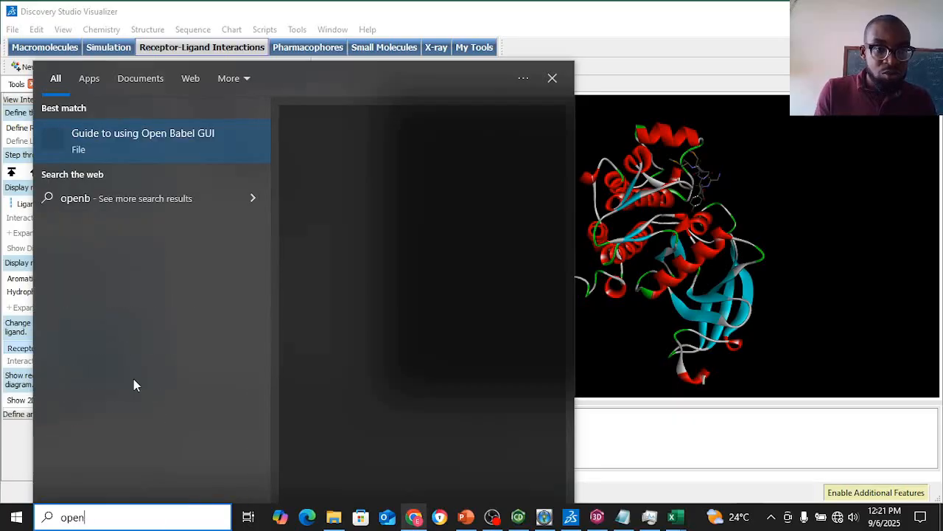
{"action": "key", "text": "BackSpace"}
{"action": "key", "text": "BackSpace"}
{"action": "key", "text": "BackSpace"}
{"action": "key", "text": "BackSpace"}
{"action": "key", "text": "BackSpace"}
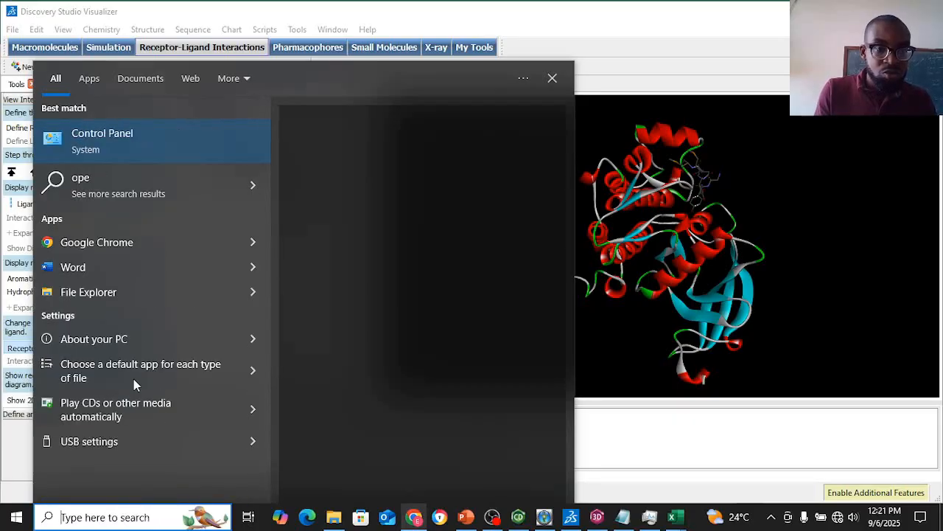
Search Windows for babel and launch Open Babel GUI.
{"action": "type", "text": "b"}
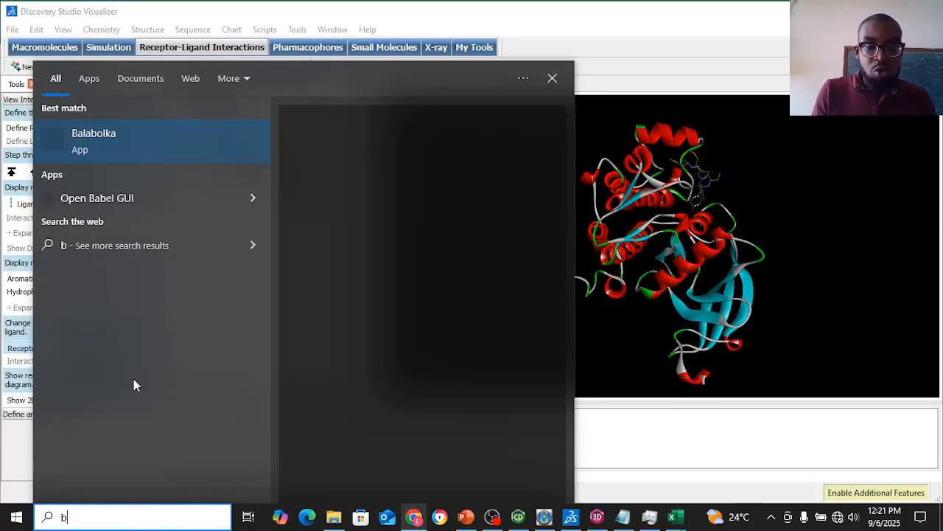
{"action": "type", "text": "abel"}
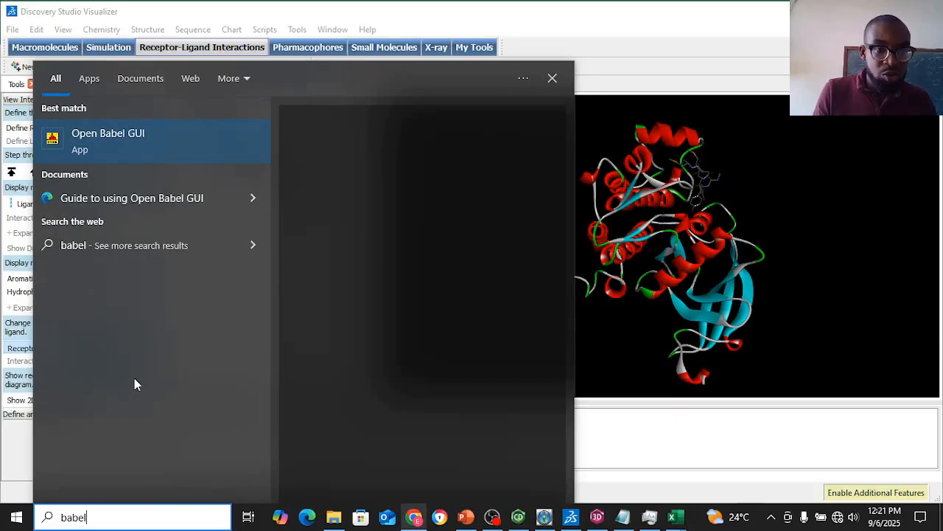
{"action": "left_click", "coordinate": [131, 152]}
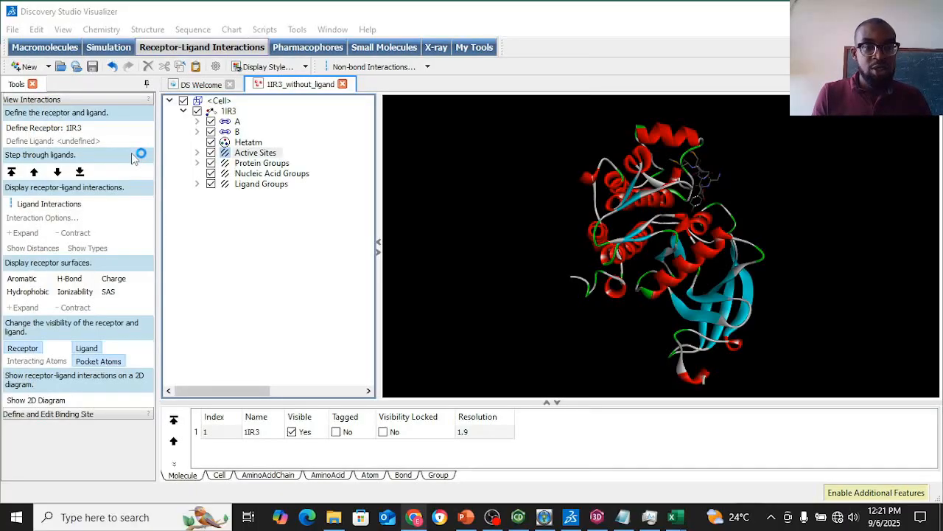
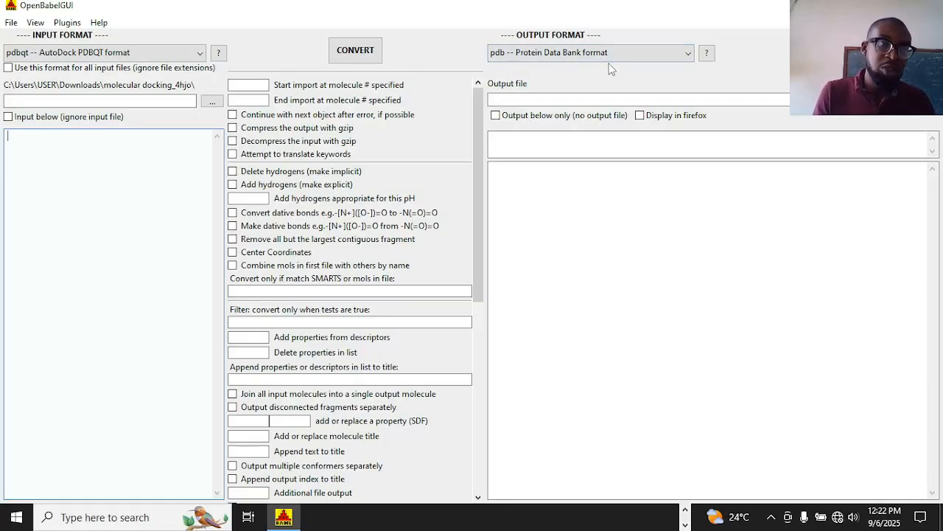
{"action": "left_click", "coordinate": [188, 55]}
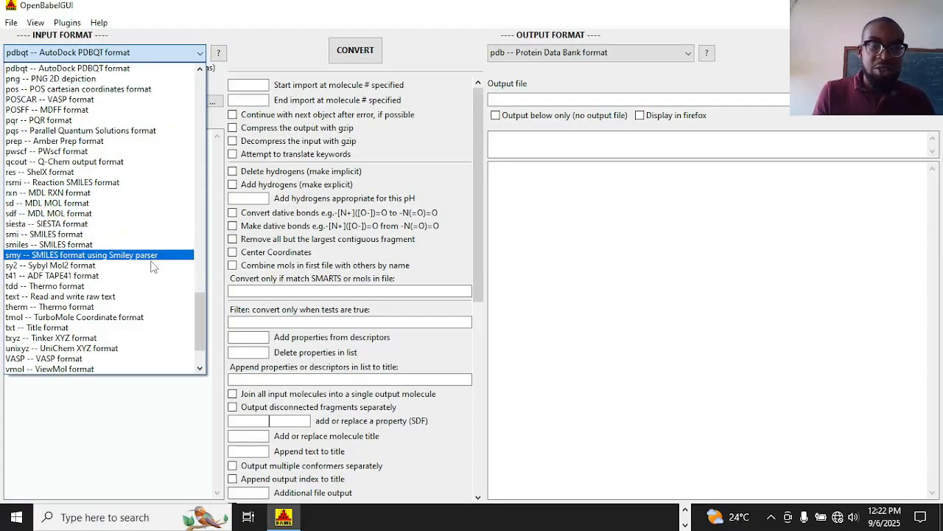
{"action": "left_click", "coordinate": [203, 17]}
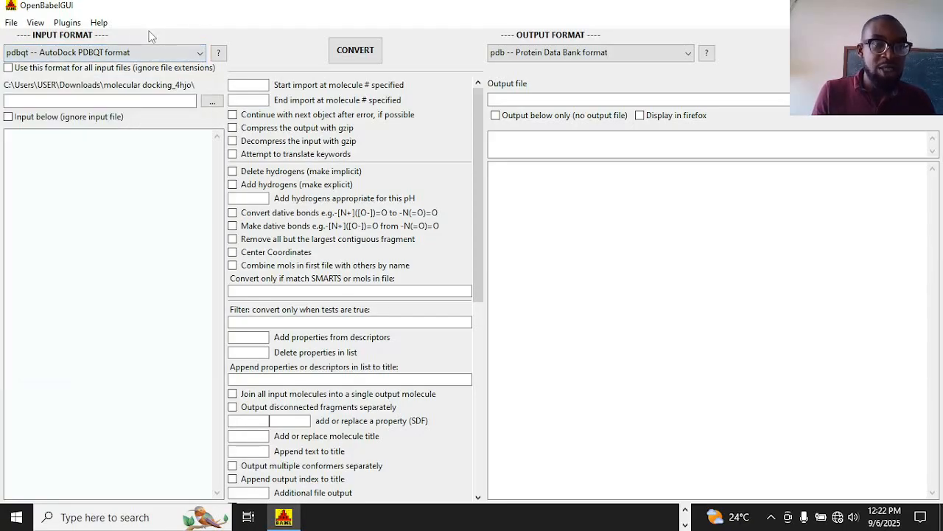
{"action": "left_click", "coordinate": [11, 26]}
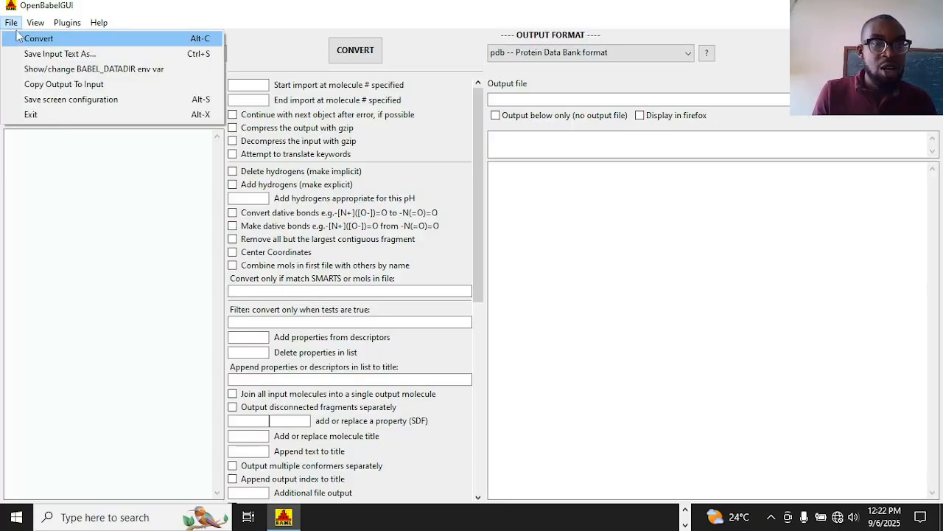
{"action": "left_click", "coordinate": [184, 3]}
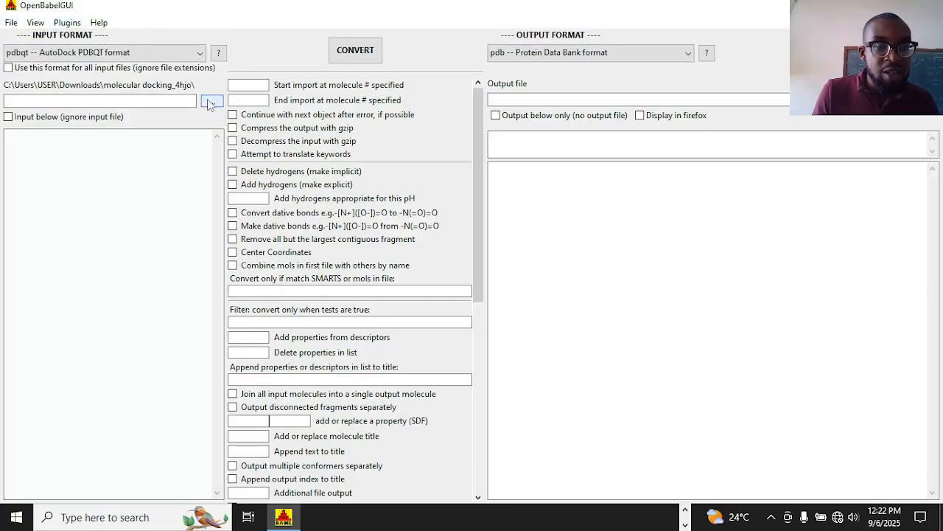
Browse for the input file in the PyRx folder under C:\Users\USER\.mgltools.
{"action": "left_click", "coordinate": [211, 102]}
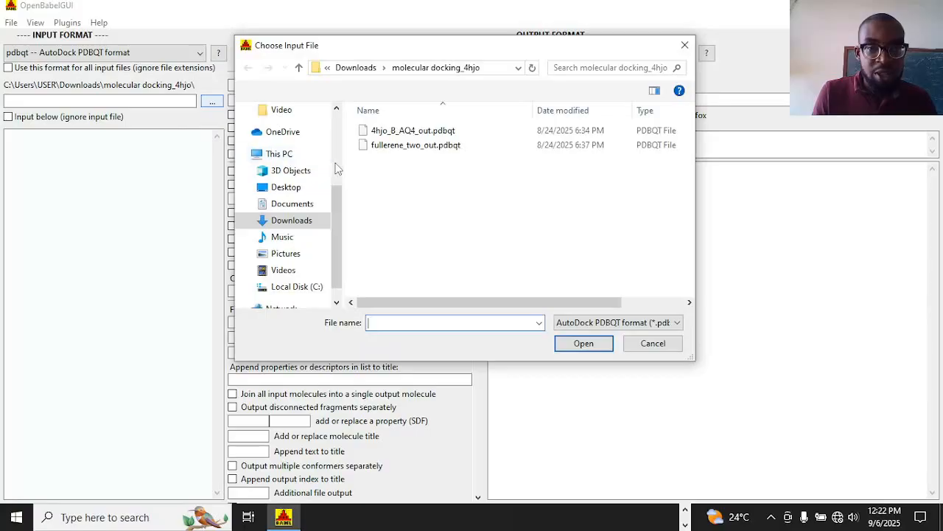
{"action": "scroll", "coordinate": [328, 161], "scroll_direction": "up", "scroll_amount": 3}
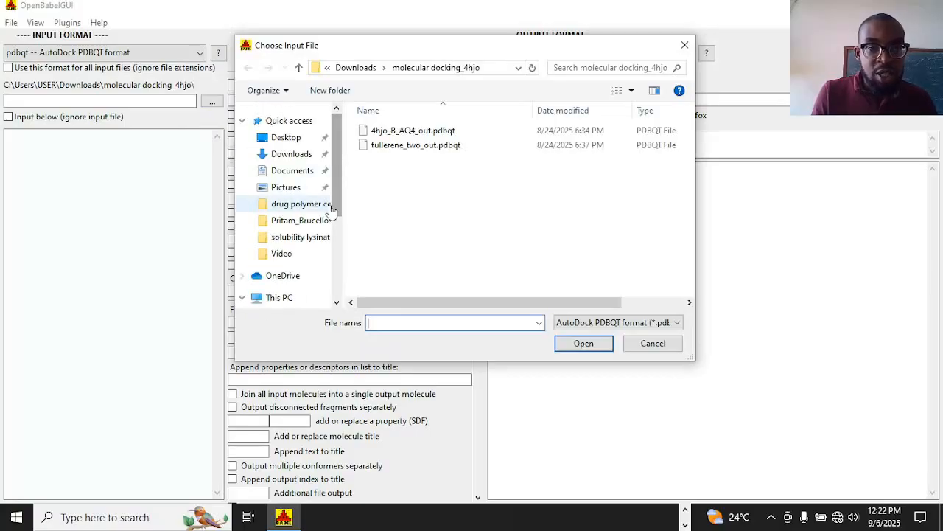
{"action": "scroll", "coordinate": [332, 166], "scroll_direction": "down", "scroll_amount": 4}
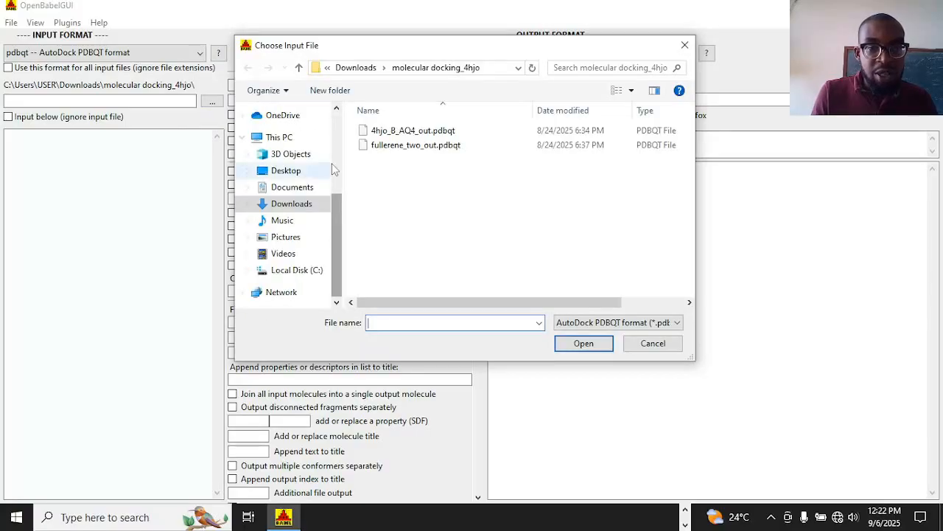
{"action": "left_click", "coordinate": [292, 268]}
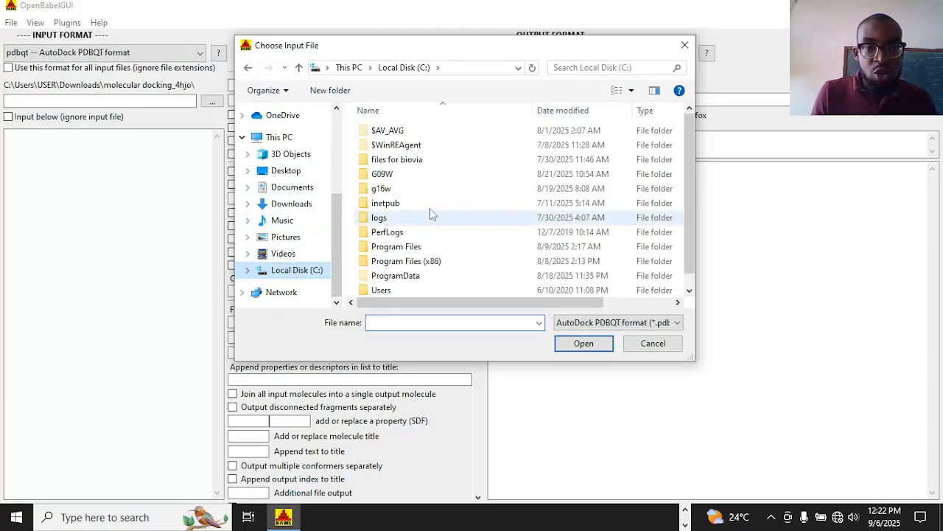
{"action": "left_click", "coordinate": [444, 289]}
{"action": "double_click", "coordinate": [444, 289]}
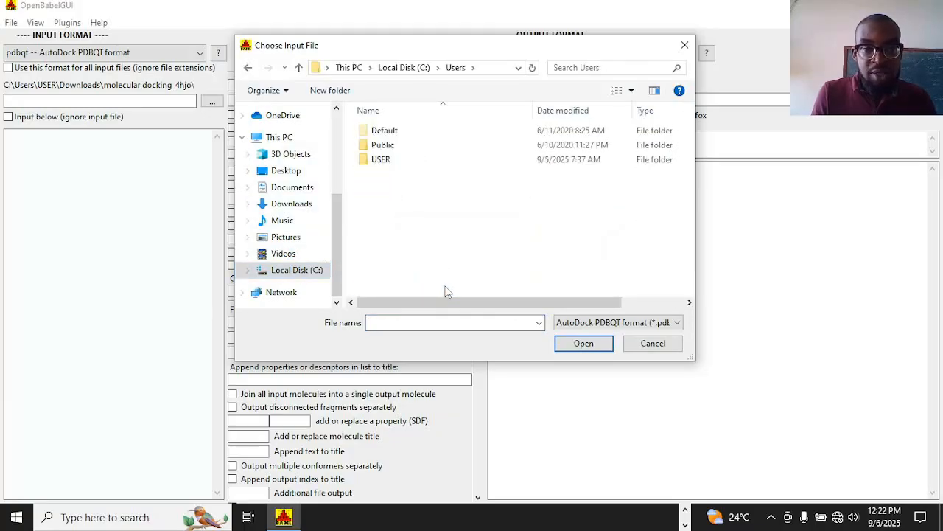
{"action": "left_click", "coordinate": [396, 162]}
{"action": "double_click", "coordinate": [396, 163]}
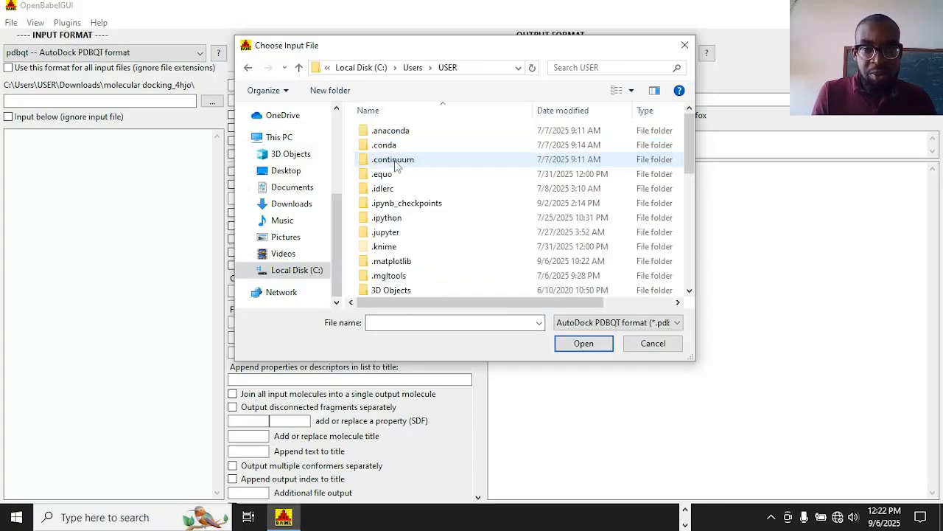
{"action": "left_click", "coordinate": [388, 276]}
{"action": "double_click", "coordinate": [389, 275]}
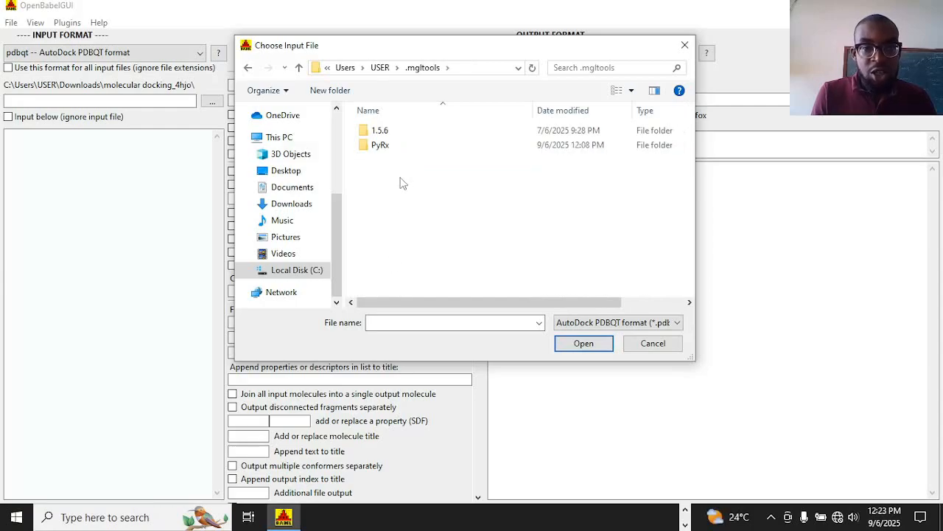
{"action": "left_click", "coordinate": [381, 147]}
{"action": "double_click", "coordinate": [381, 147]}
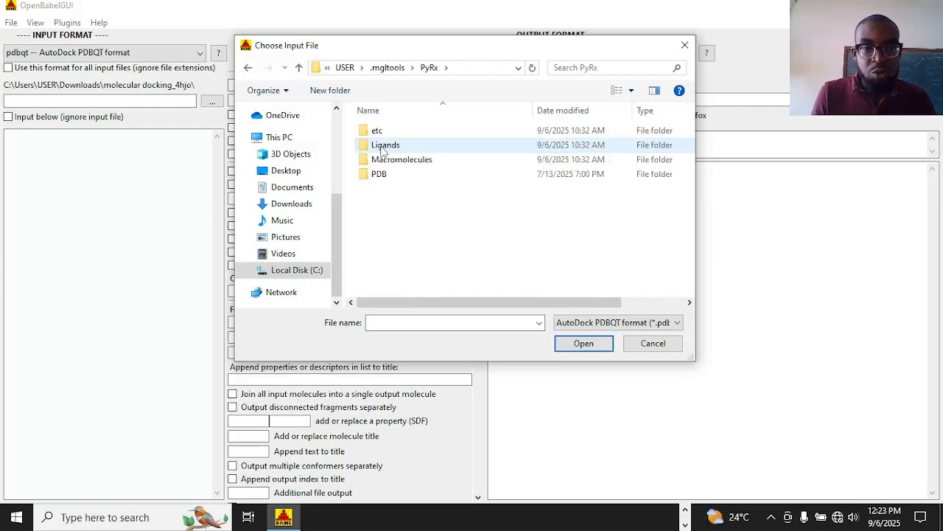
Load acarbose_out.pdbqt from the Macromolecules\1IR3_without_ligand folder as the input file.
{"action": "left_click", "coordinate": [394, 163]}
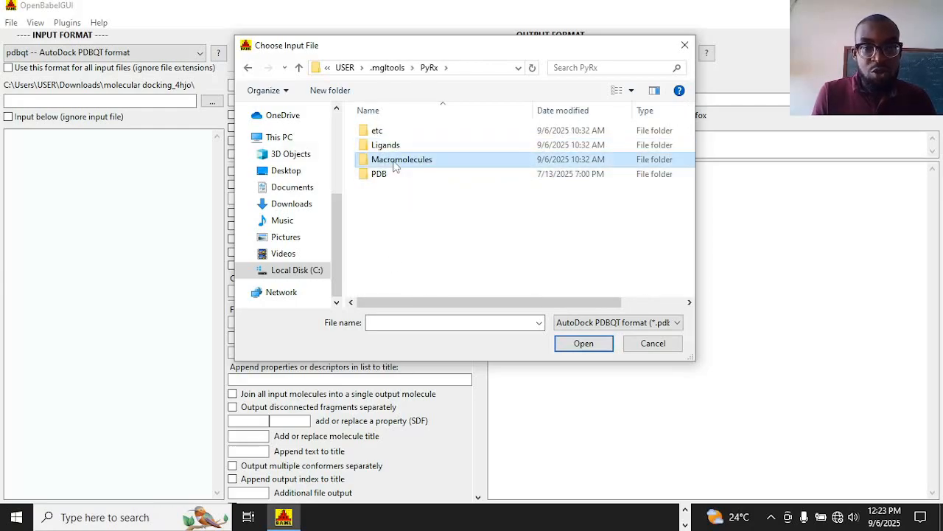
{"action": "double_click", "coordinate": [393, 163]}
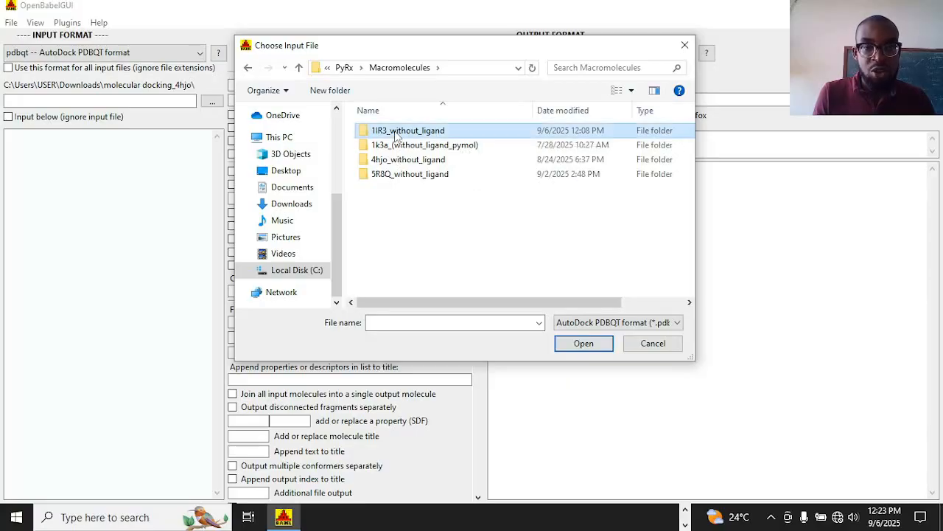
{"action": "double_click", "coordinate": [398, 131]}
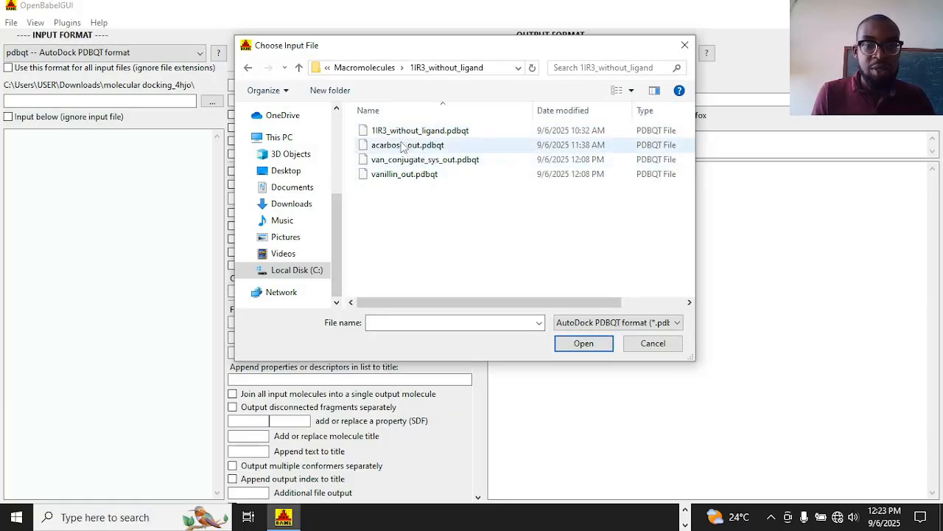
{"action": "left_click", "coordinate": [405, 149]}
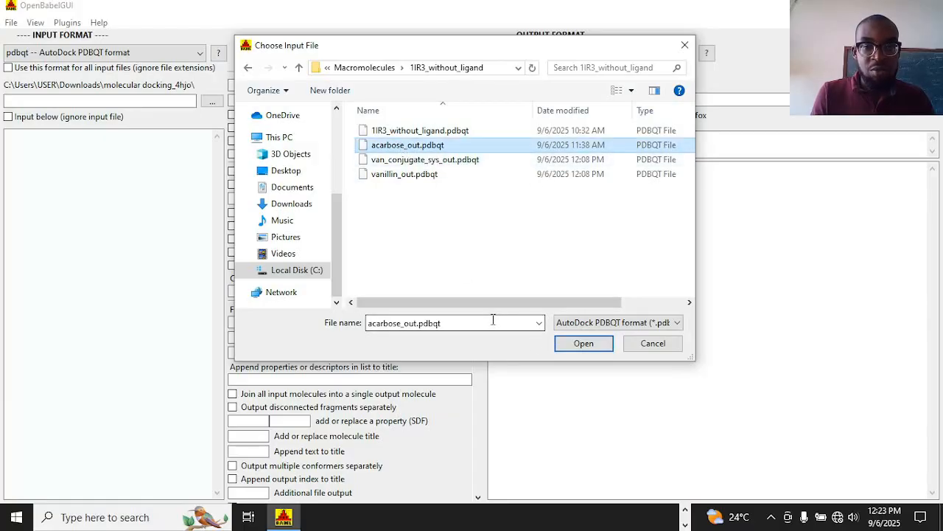
{"action": "left_click", "coordinate": [582, 344]}
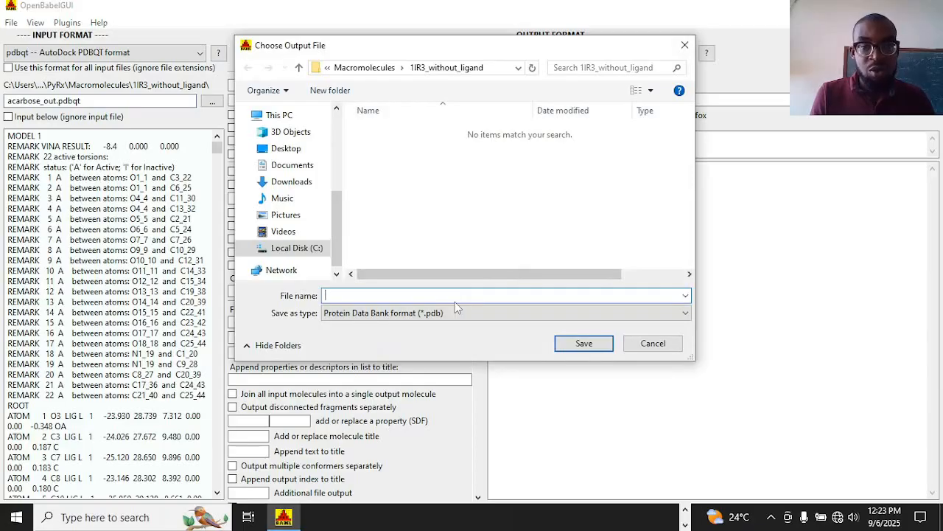
Name the PDB output file acarbose in the 1IR3_without_ligand folder and convert the docked acarbose poses.
{"action": "type", "text": "c"}
{"action": "key", "text": "BackSpace"}
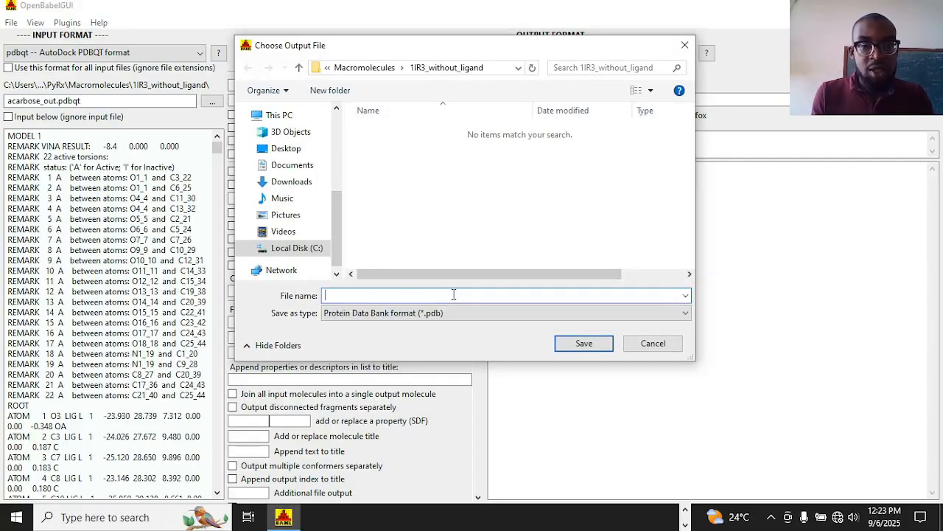
{"action": "type", "text": "acarbose"}
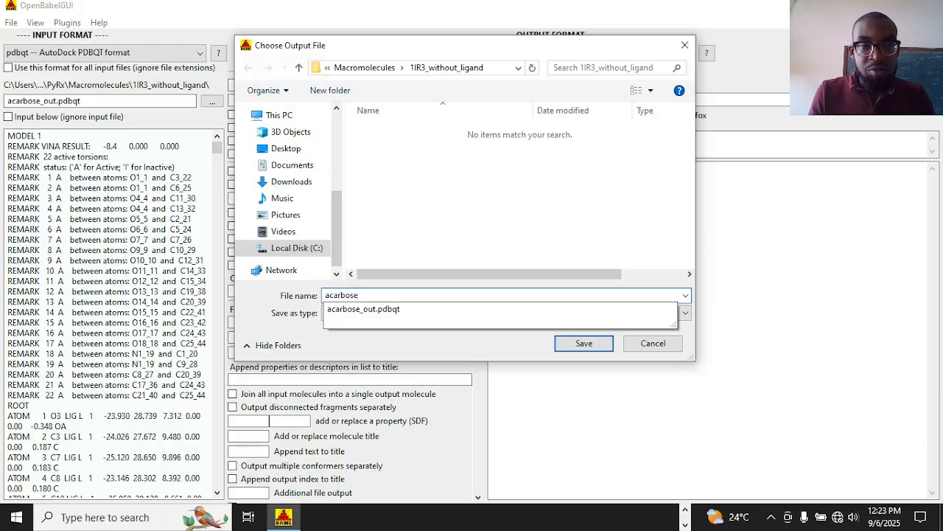
{"action": "left_click", "coordinate": [422, 294]}
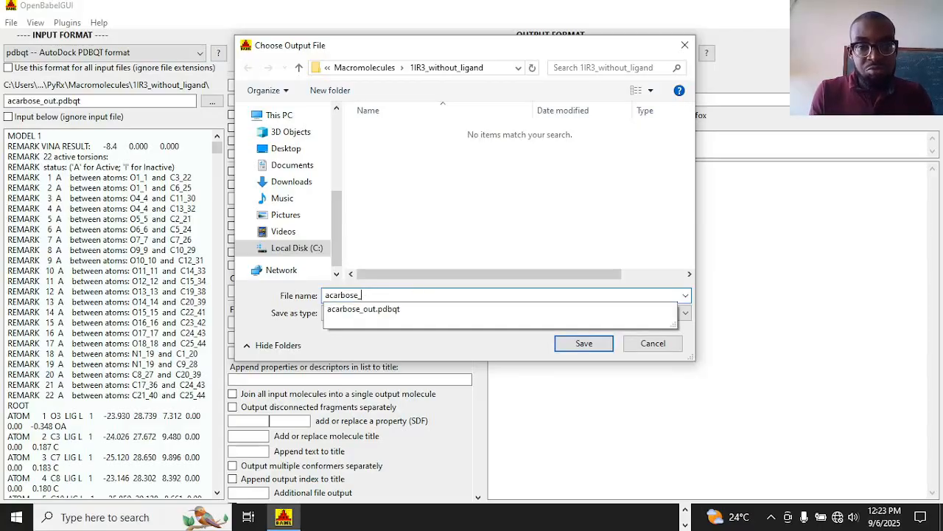
{"action": "left_click", "coordinate": [578, 345]}
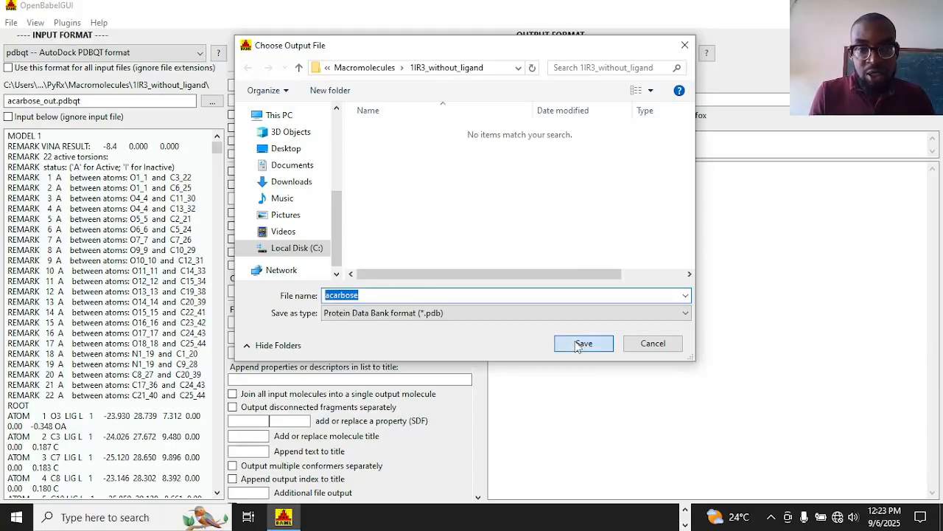
{"action": "left_click", "coordinate": [579, 345]}
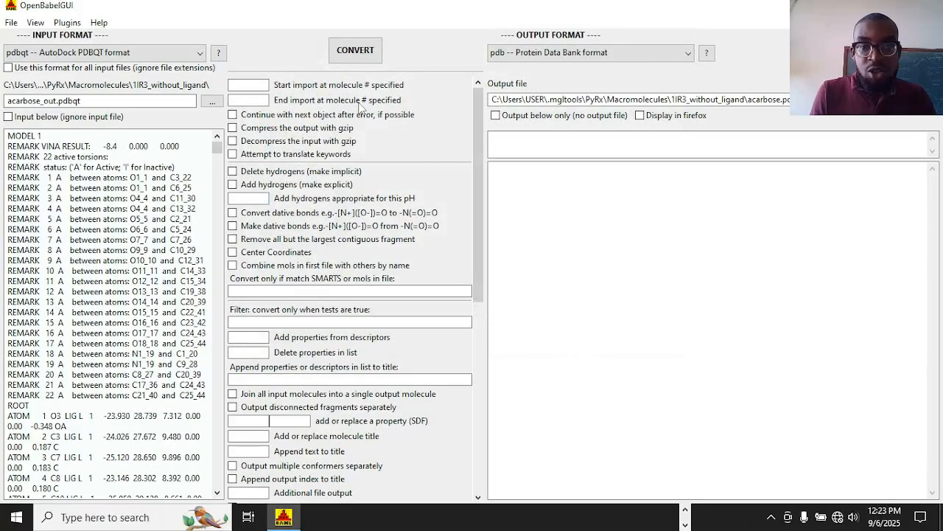
{"action": "left_click", "coordinate": [352, 56]}
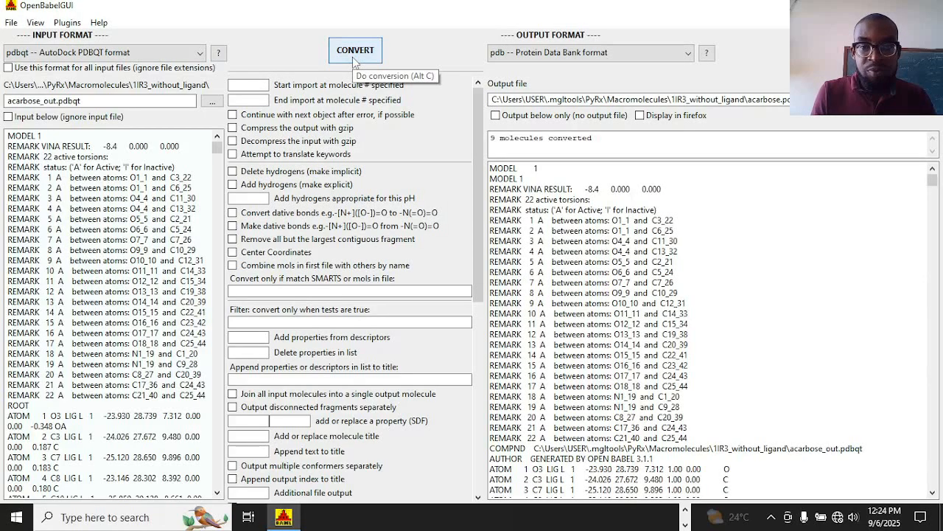
Convert van_conjugate_sys_out.pdbqt to a PDB file named van_conjugate_sys in the 1IR3_without_ligand folder.
{"action": "left_click", "coordinate": [212, 104]}
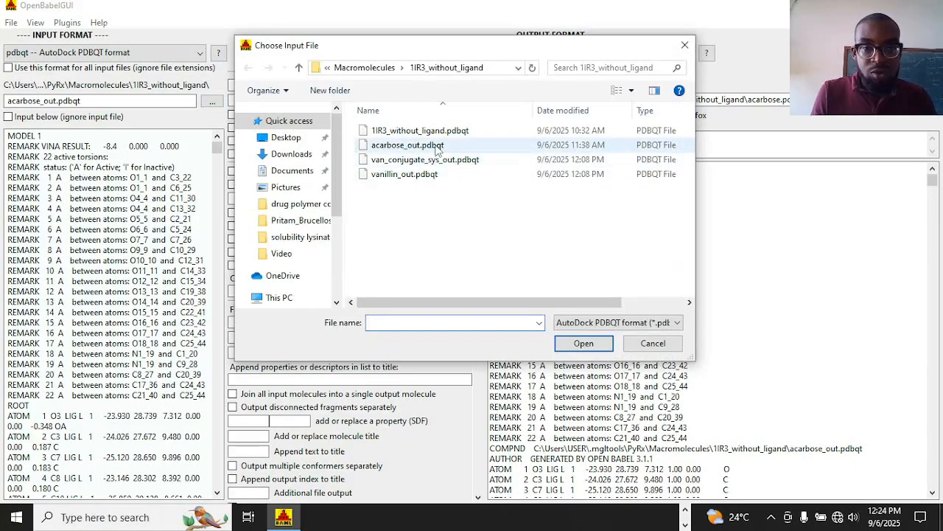
{"action": "left_click", "coordinate": [432, 159]}
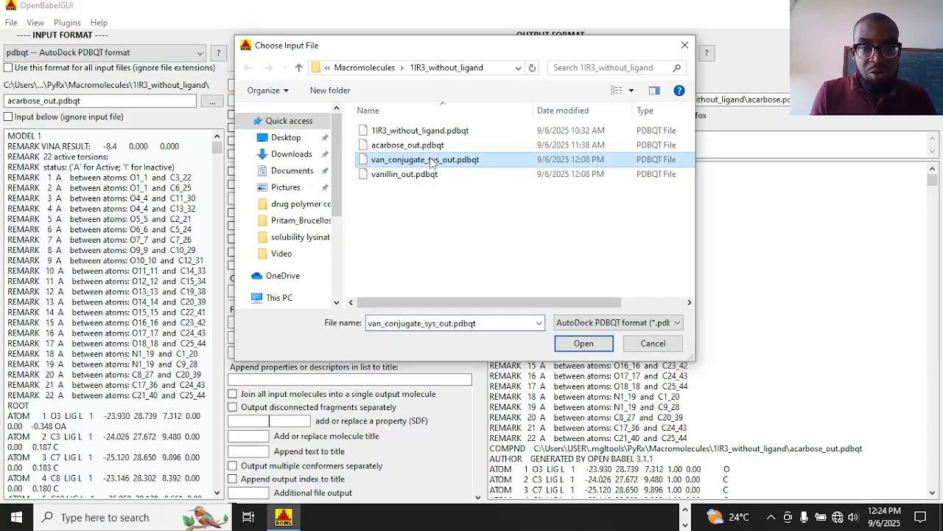
{"action": "left_click", "coordinate": [582, 343]}
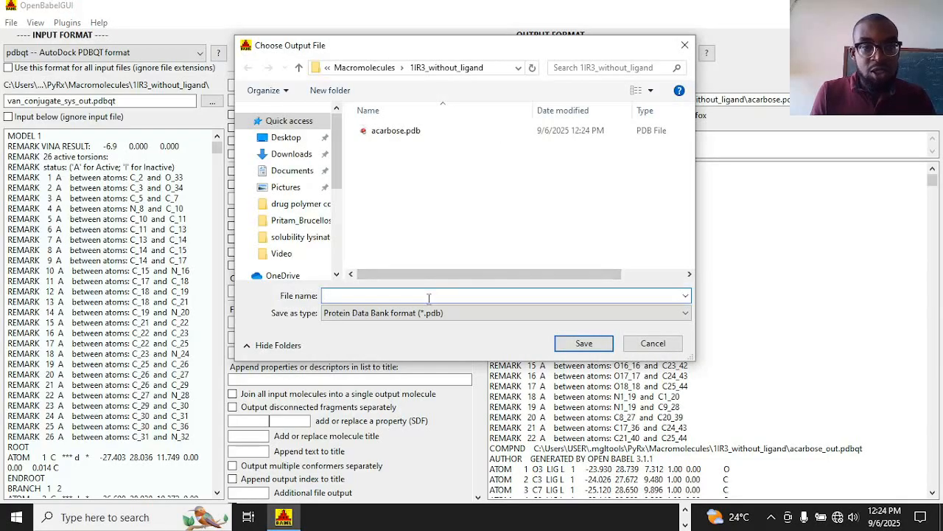
{"action": "type", "text": "van"}
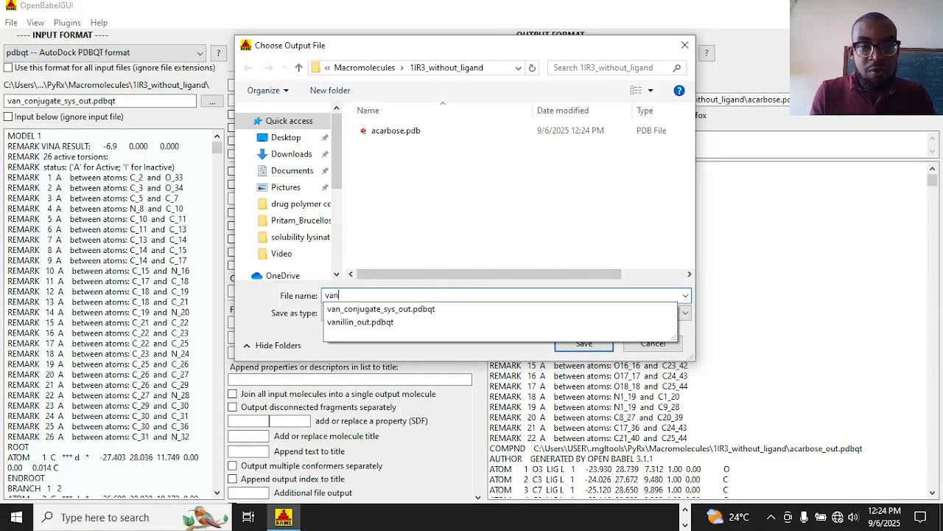
{"action": "type", "text": "_conjugate_"}
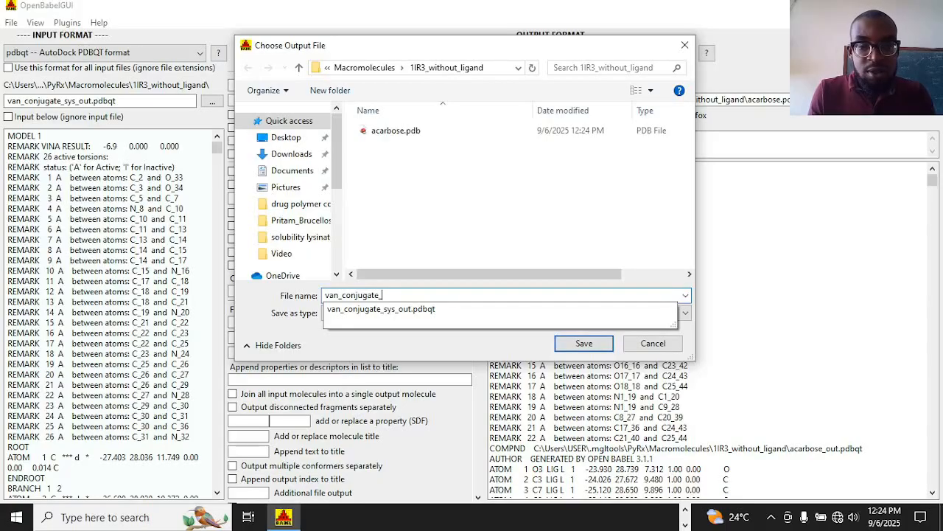
{"action": "type", "text": "sys"}
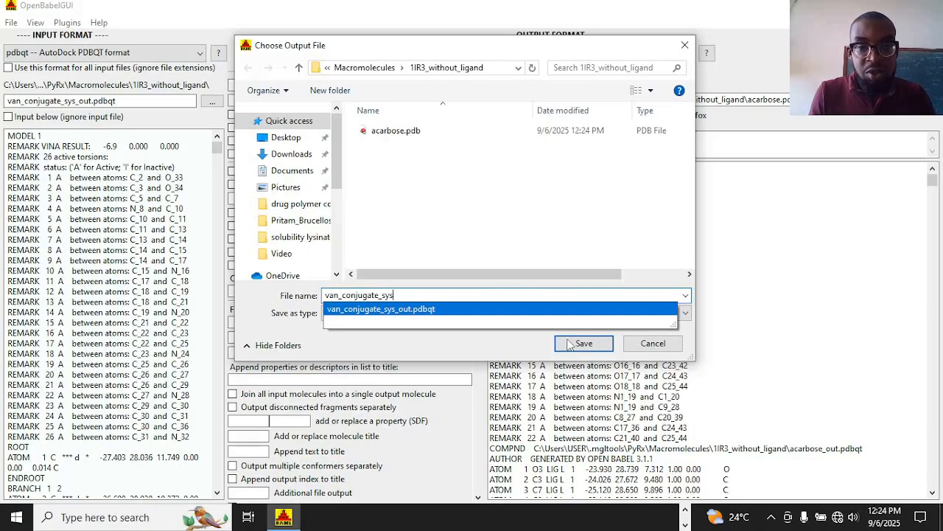
{"action": "left_click", "coordinate": [571, 345]}
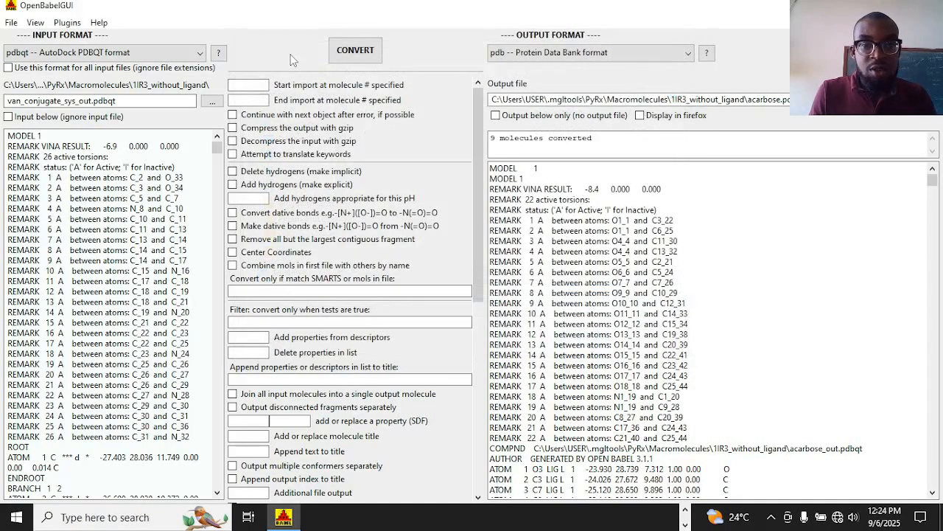
{"action": "left_click", "coordinate": [357, 53]}
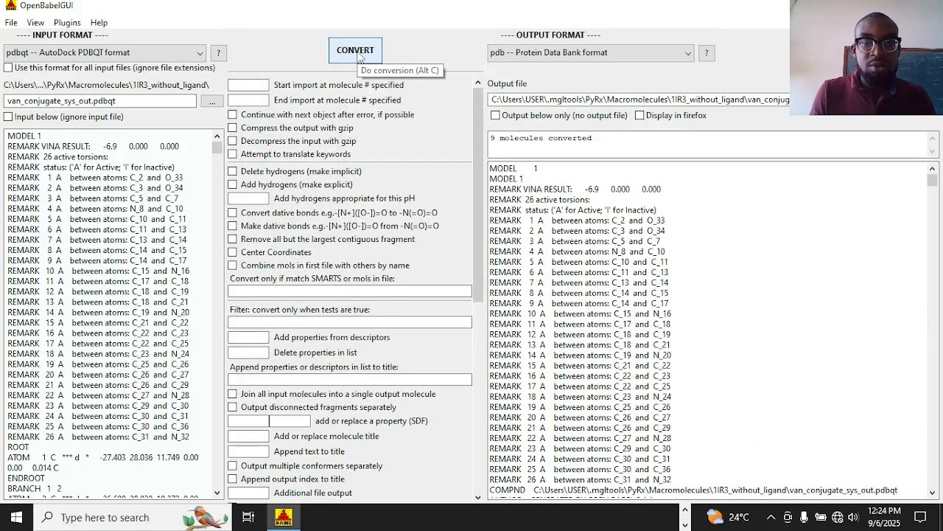
Convert vanillin_out.pdbqt to a PDB file named vanillin in the 1IR3_without_ligand folder.
{"action": "left_click", "coordinate": [211, 104]}
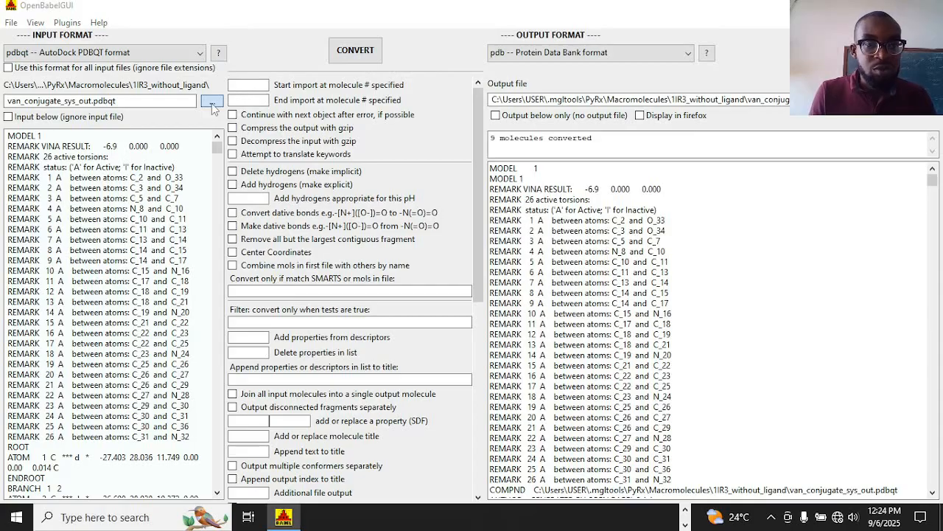
{"action": "left_click", "coordinate": [212, 104]}
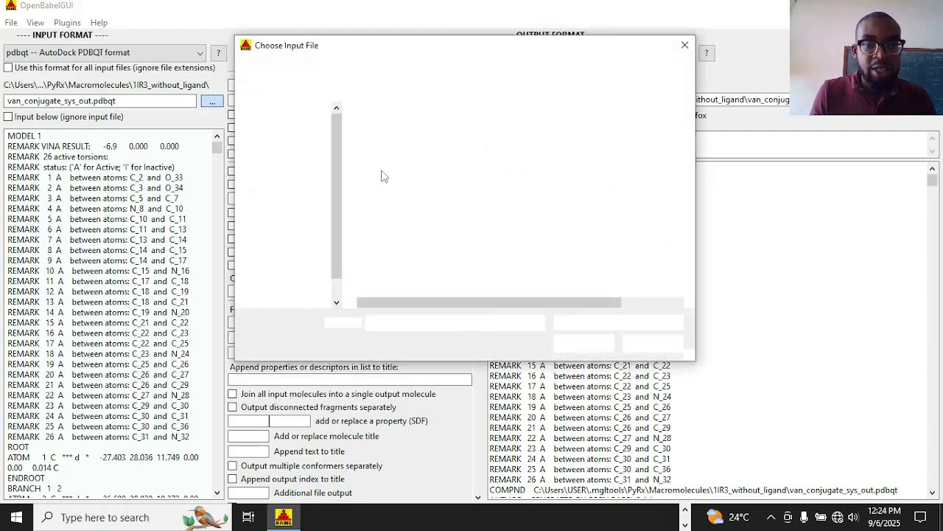
{"action": "left_click", "coordinate": [433, 177]}
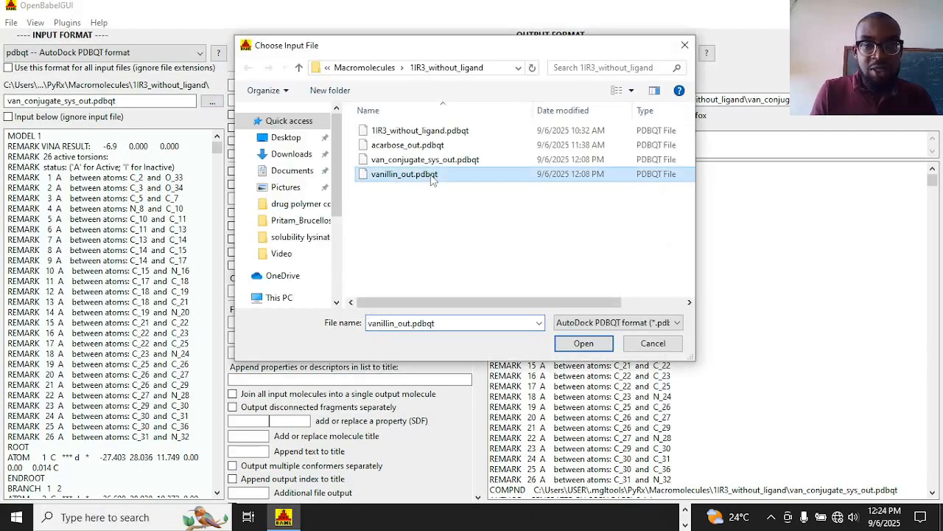
{"action": "left_click", "coordinate": [579, 345]}
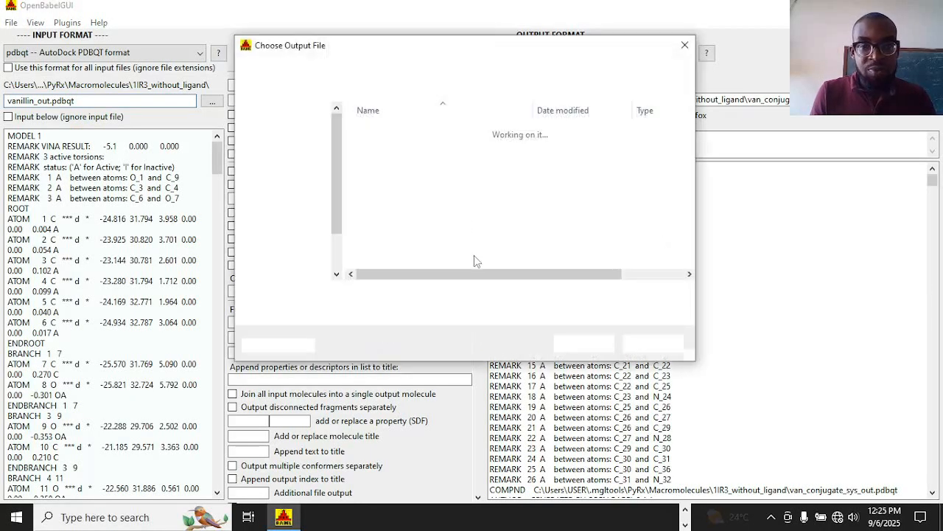
{"action": "type", "text": "v"}
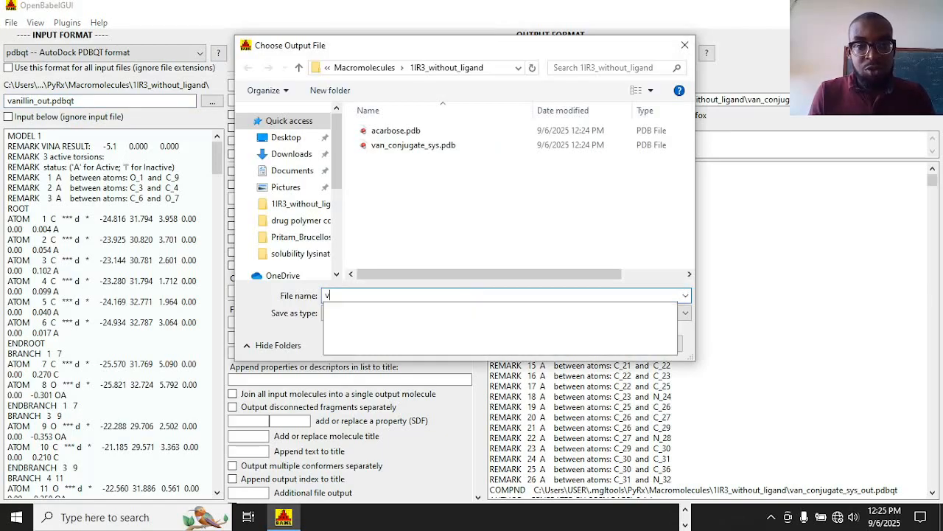
{"action": "type", "text": "anillin"}
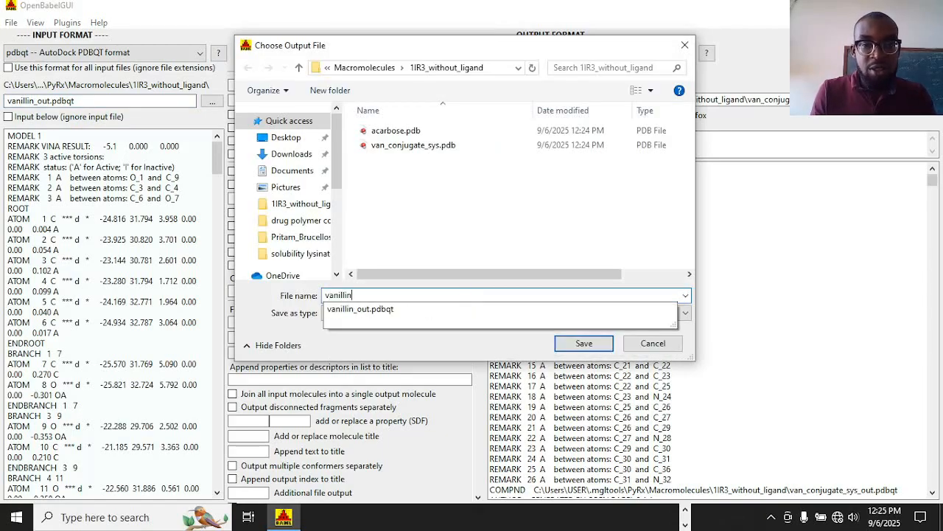
{"action": "left_click", "coordinate": [599, 344]}
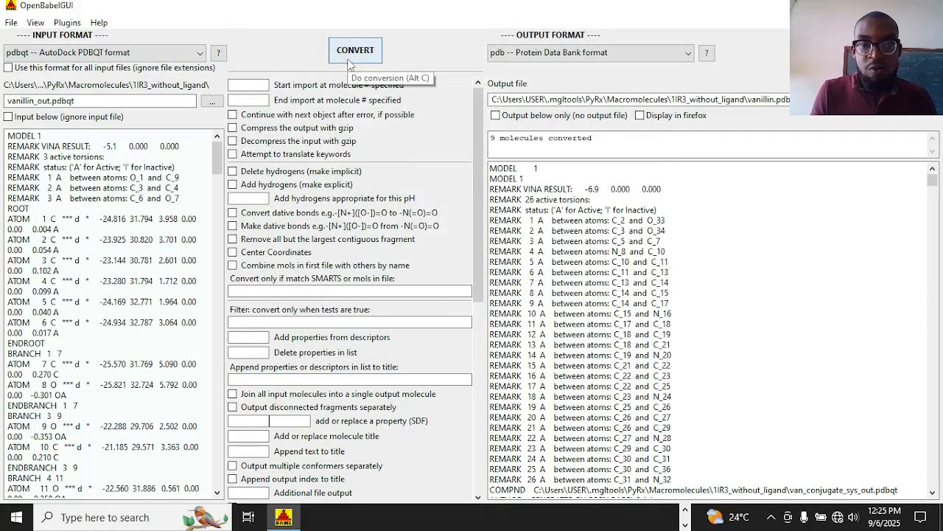
{"action": "left_click", "coordinate": [349, 60]}
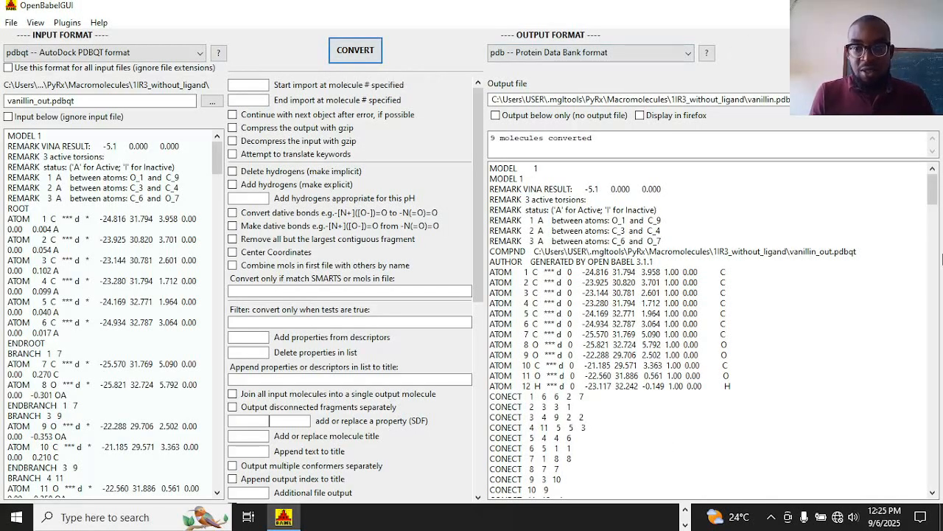
Switch to Discovery Studio Visualizer, start inserting from file, and browse to C:\Users\USER\.mgltools\PyRx\Macromolecules\1IR3_without_ligand.
{"action": "left_click_drag", "start_coordinate": [933, 190], "coordinate": [932, 257]}
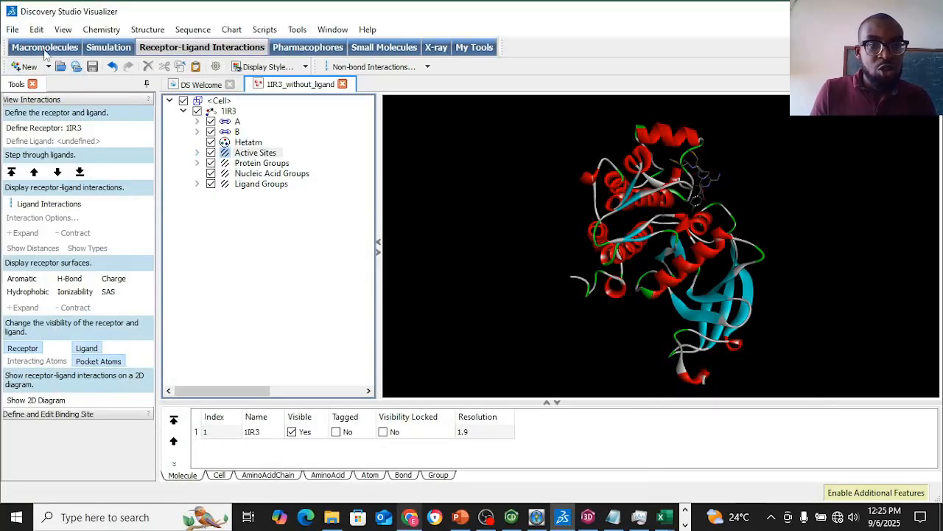
{"action": "left_click", "coordinate": [11, 29]}
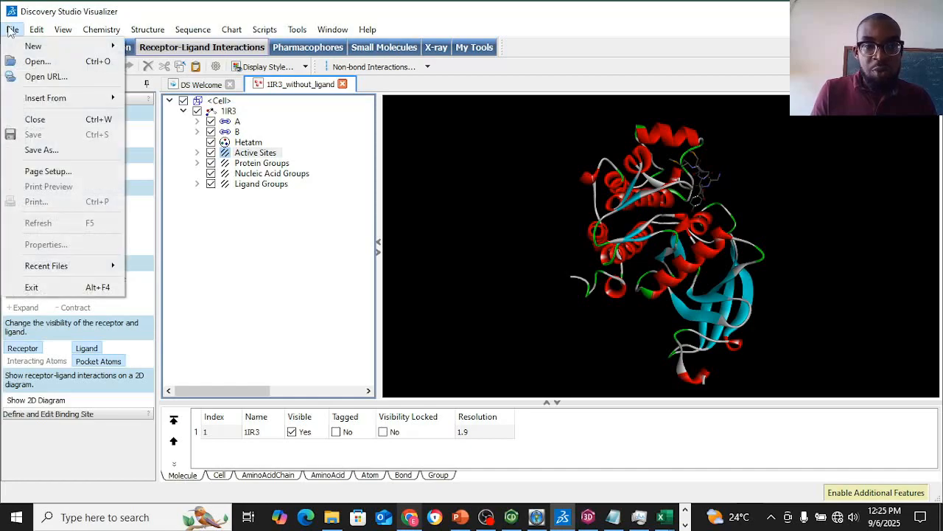
{"action": "mouse_move", "coordinate": [45, 97]}
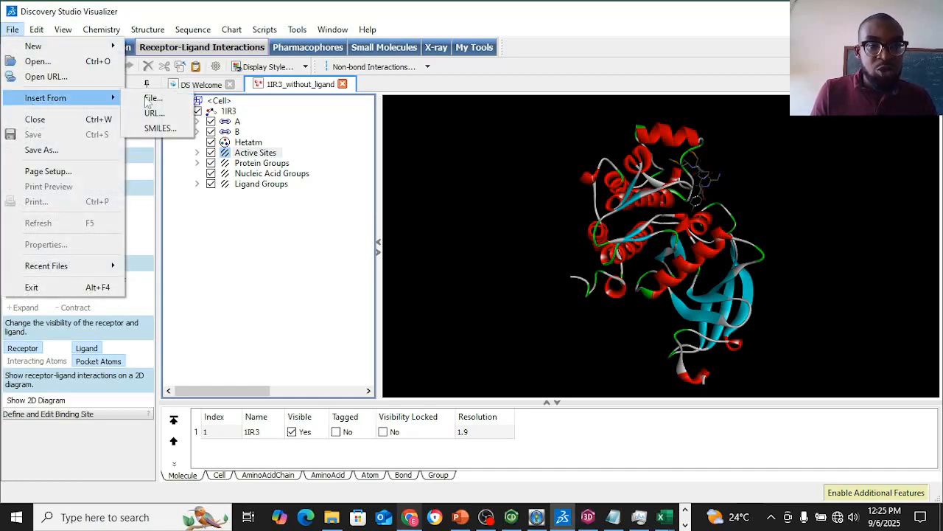
{"action": "left_click", "coordinate": [156, 101]}
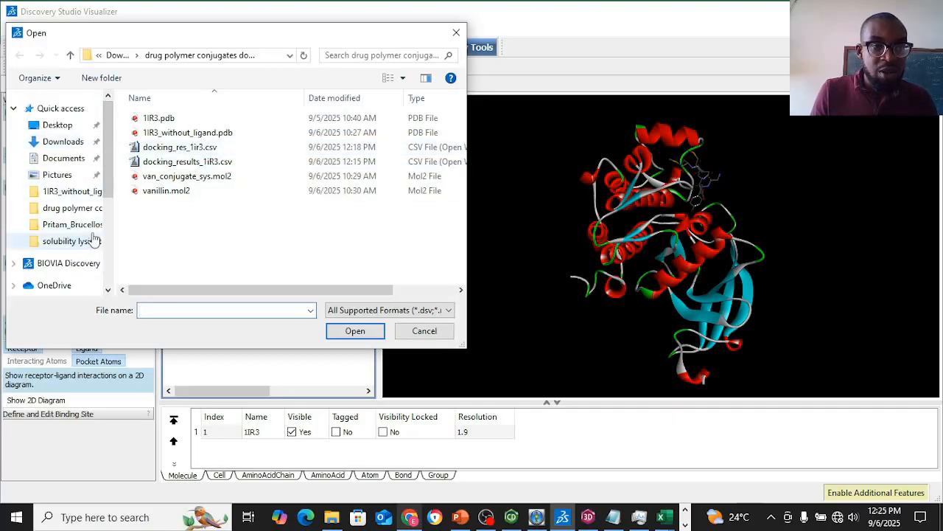
{"action": "scroll", "coordinate": [110, 221], "scroll_direction": "down", "scroll_amount": 4}
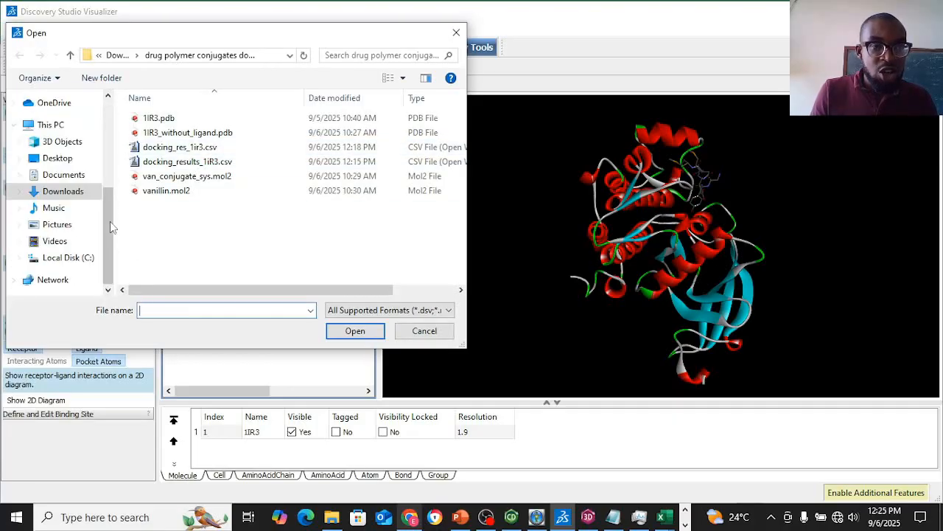
{"action": "left_click", "coordinate": [81, 252]}
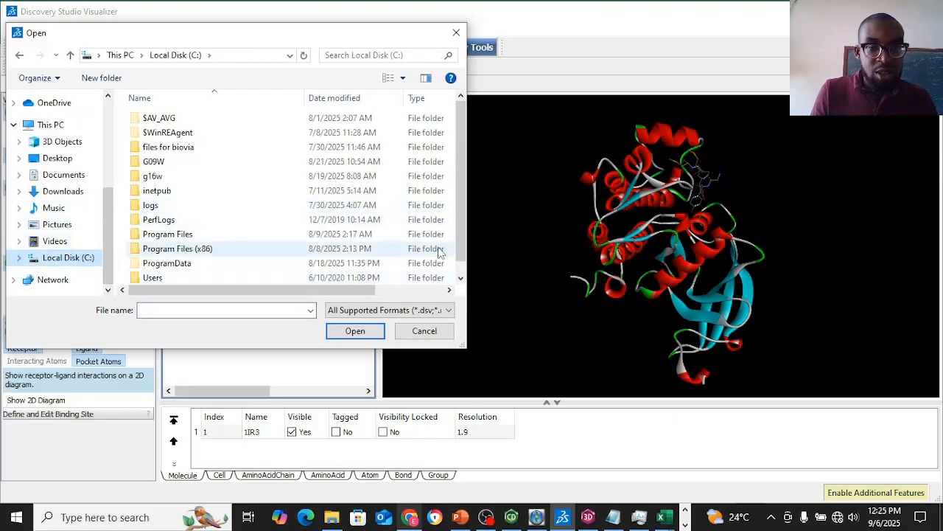
{"action": "double_click", "coordinate": [365, 278]}
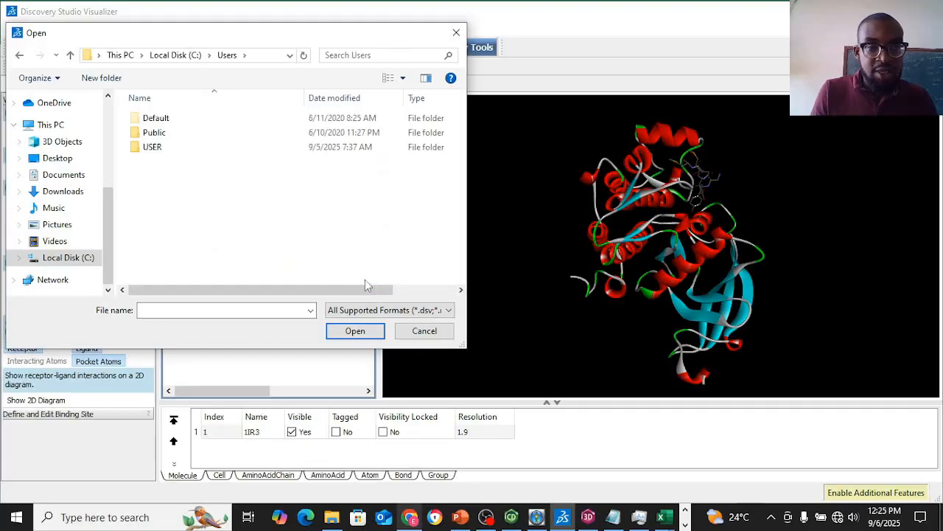
{"action": "double_click", "coordinate": [249, 151]}
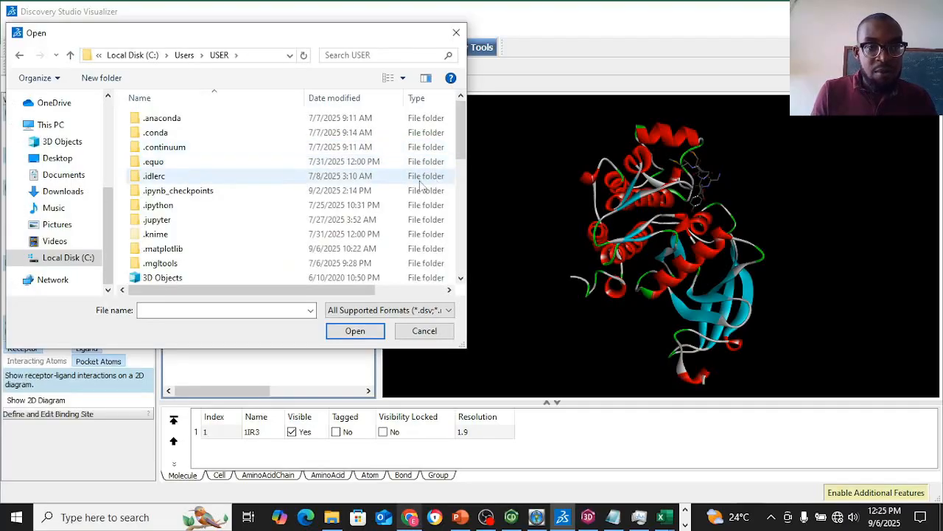
{"action": "double_click", "coordinate": [233, 263]}
{"action": "double_click", "coordinate": [242, 139]}
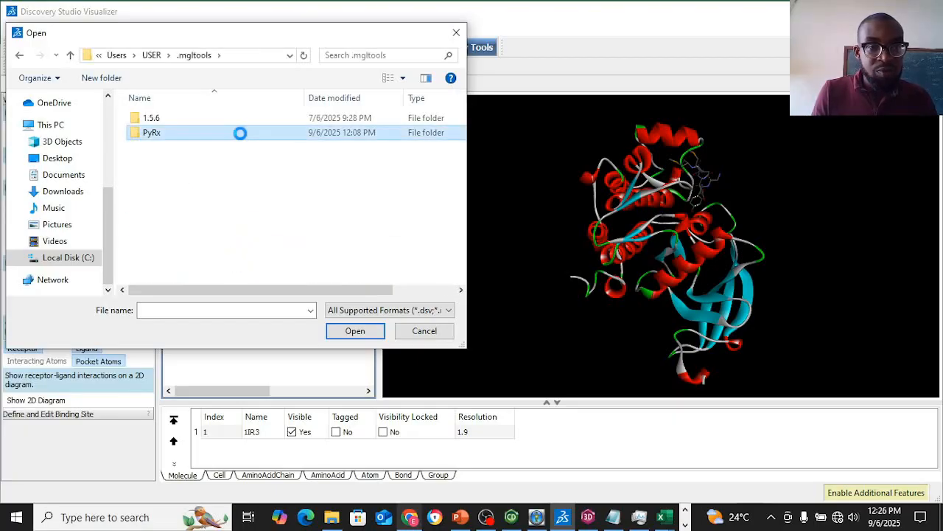
{"action": "double_click", "coordinate": [218, 152]}
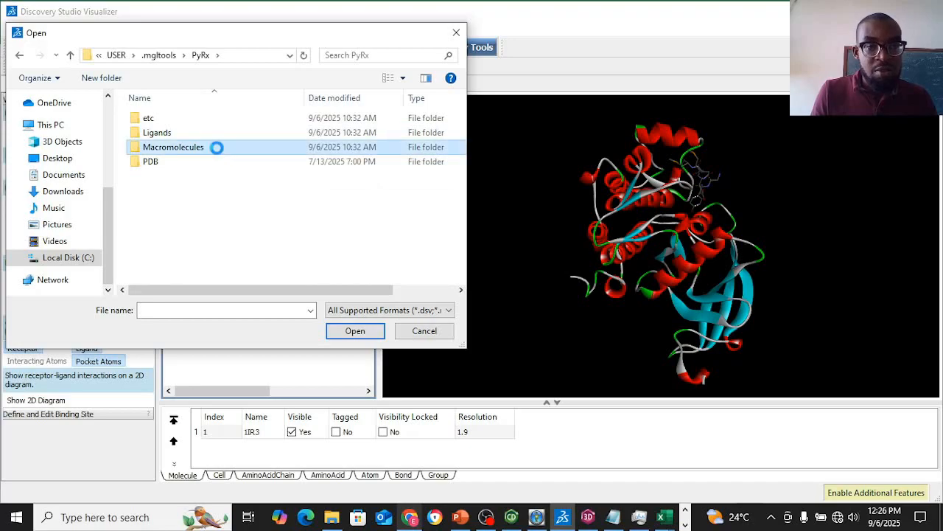
{"action": "double_click", "coordinate": [202, 120]}
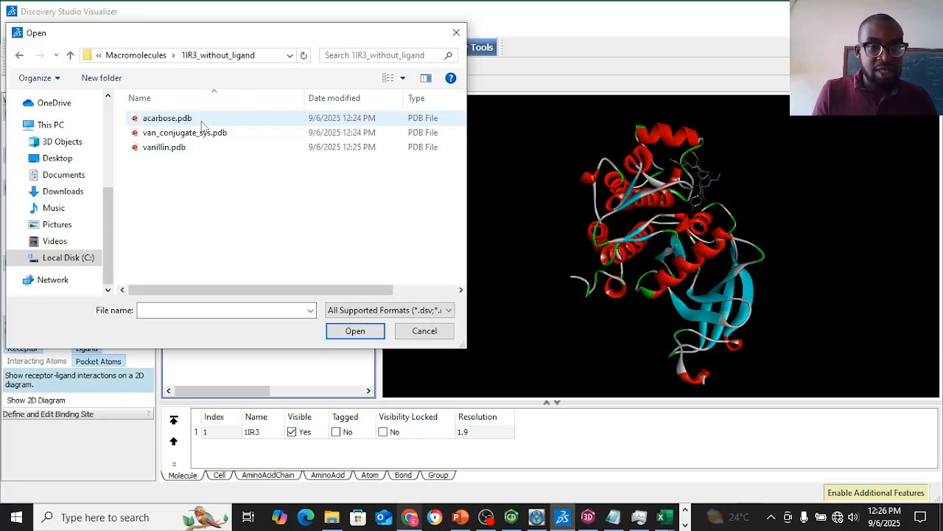
Insert acarbose.pdb, van_conjugate_sys.pdb and vanillin.pdb into the open 1IR3_without_ligand structure.
{"action": "left_click", "coordinate": [209, 124]}
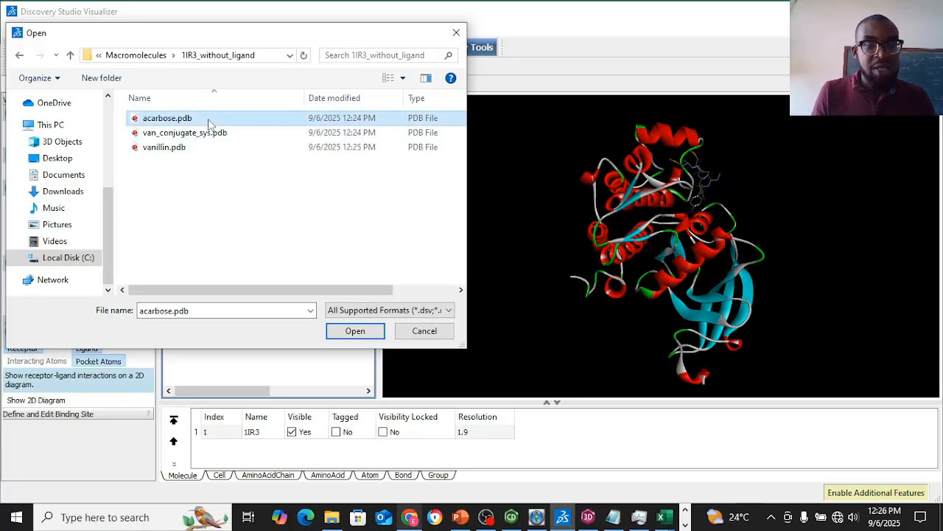
{"action": "left_click", "coordinate": [210, 138], "text": "ctrl"}
{"action": "left_click", "coordinate": [206, 146], "text": "ctrl"}
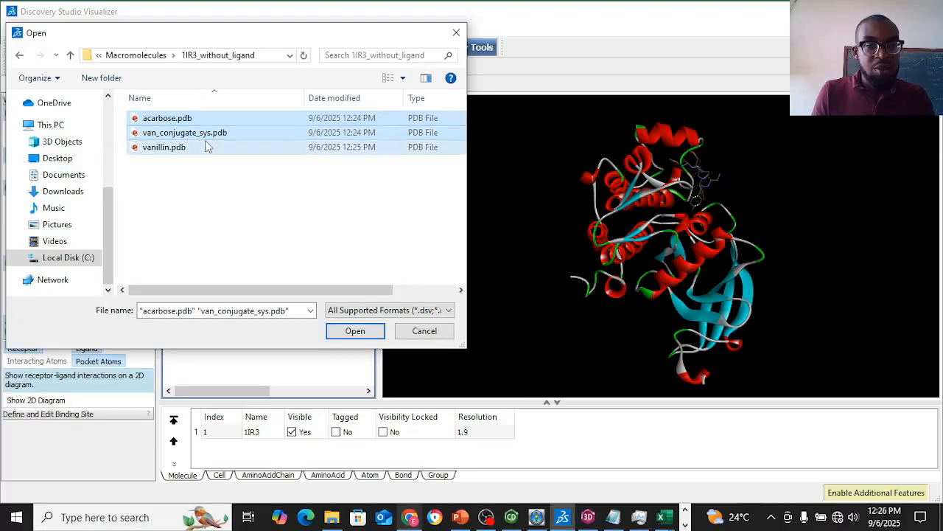
{"action": "left_click", "coordinate": [354, 331]}
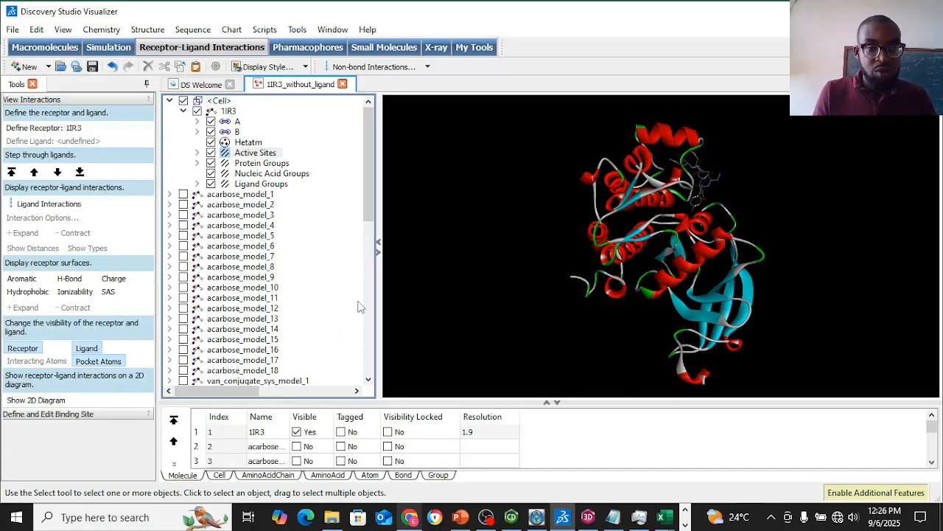
Show the acarbose_model_2 pose and define it as the ligand for the 1IR3 receptor.
{"action": "left_click_drag", "start_coordinate": [369, 184], "coordinate": [374, 156]}
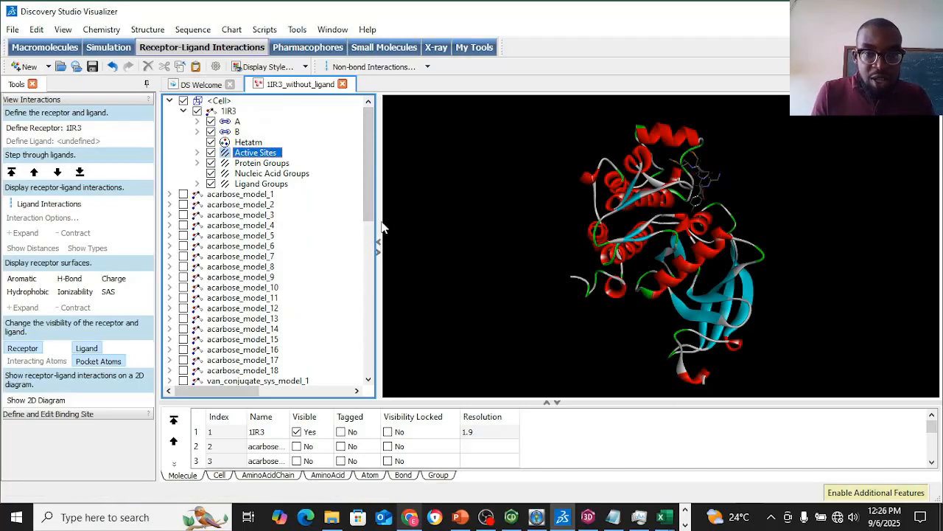
{"action": "left_click_drag", "start_coordinate": [382, 222], "coordinate": [344, 221]}
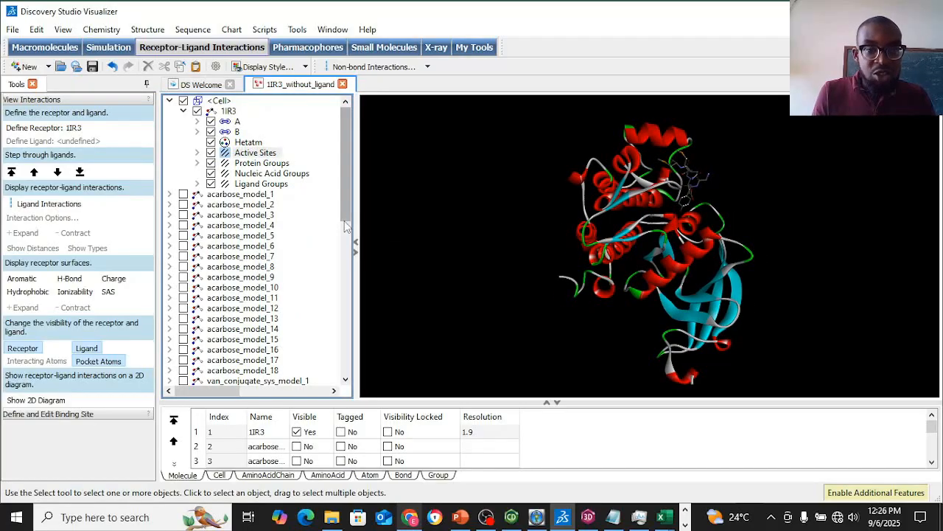
{"action": "left_click", "coordinate": [184, 196]}
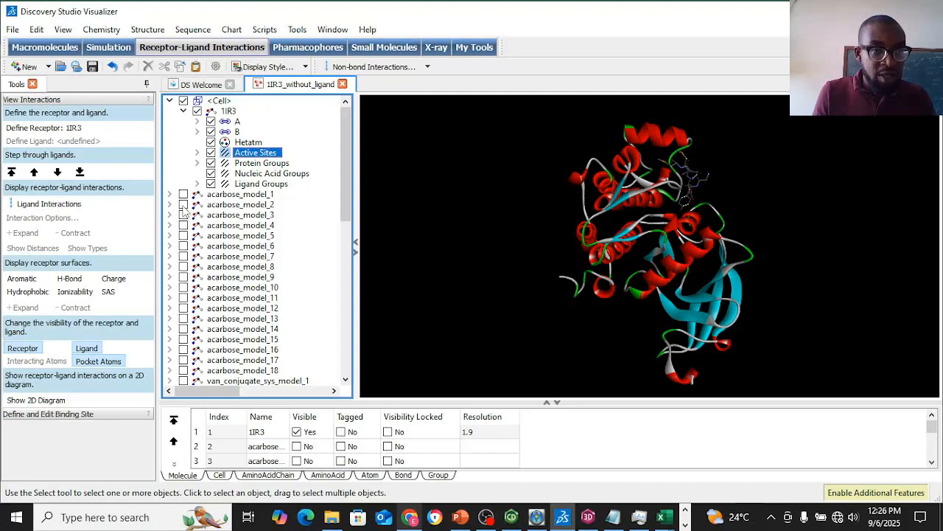
{"action": "left_click", "coordinate": [184, 205]}
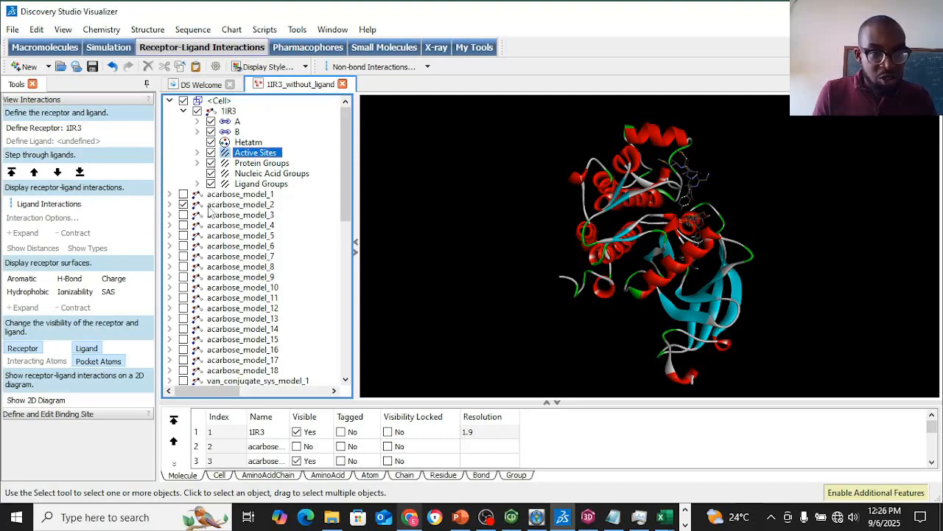
{"action": "left_click", "coordinate": [214, 204]}
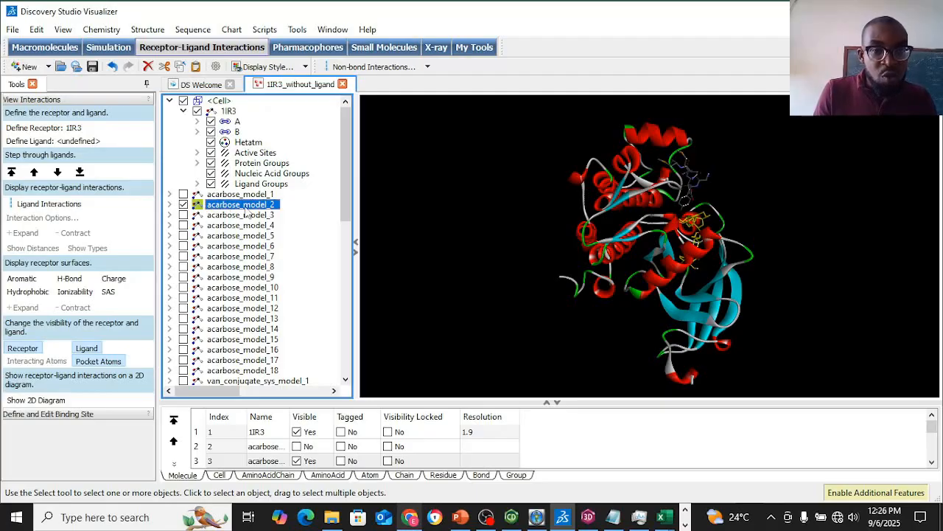
{"action": "left_click", "coordinate": [77, 146]}
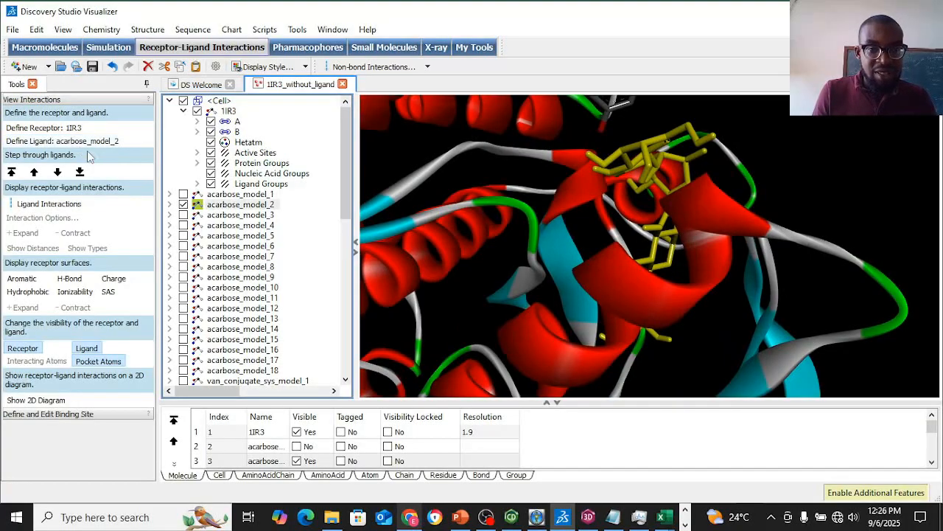
Briefly display the acarbose_model_4 pose to compare it with acarbose_model_2, and hide it again.
{"action": "left_click", "coordinate": [185, 216]}
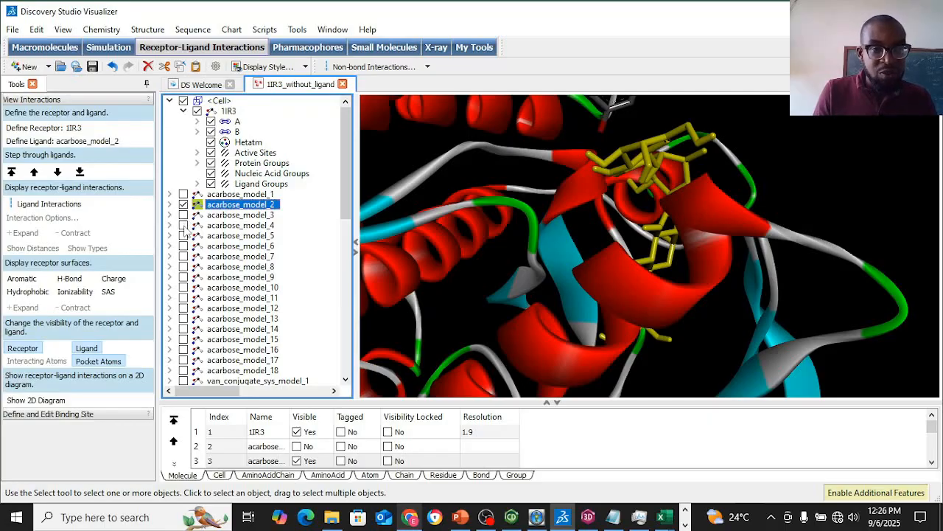
{"action": "left_click", "coordinate": [184, 225]}
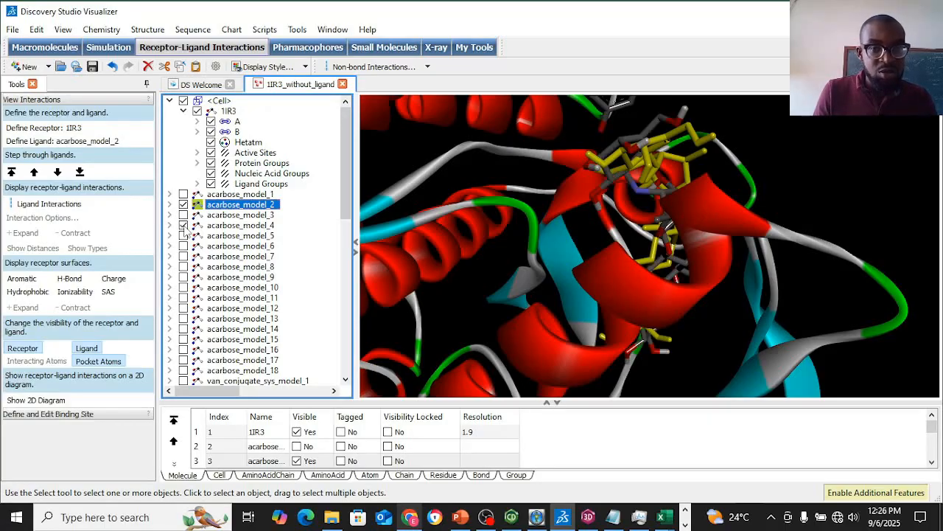
{"action": "left_click", "coordinate": [183, 226]}
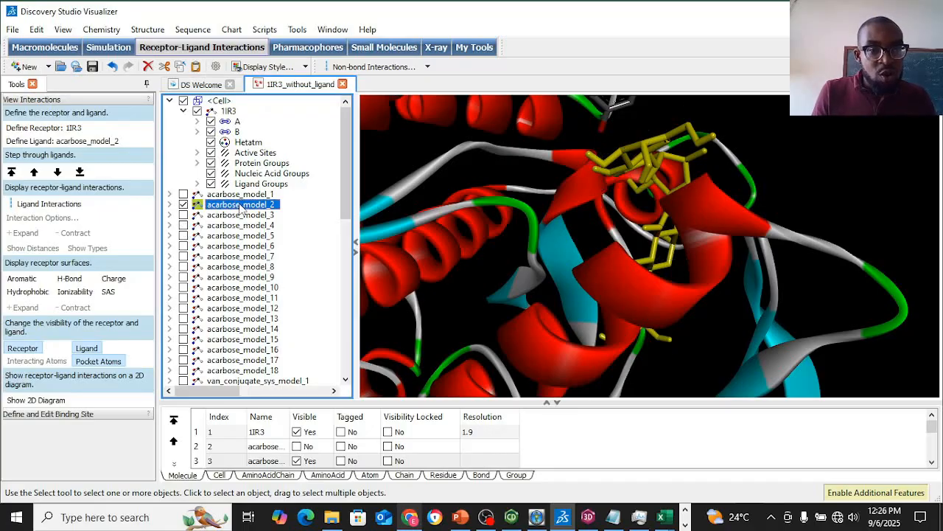
Show the van_conjugate_sys_model_2 pose and hide acarbose_model_2.
{"action": "left_click_drag", "start_coordinate": [346, 199], "coordinate": [349, 258]}
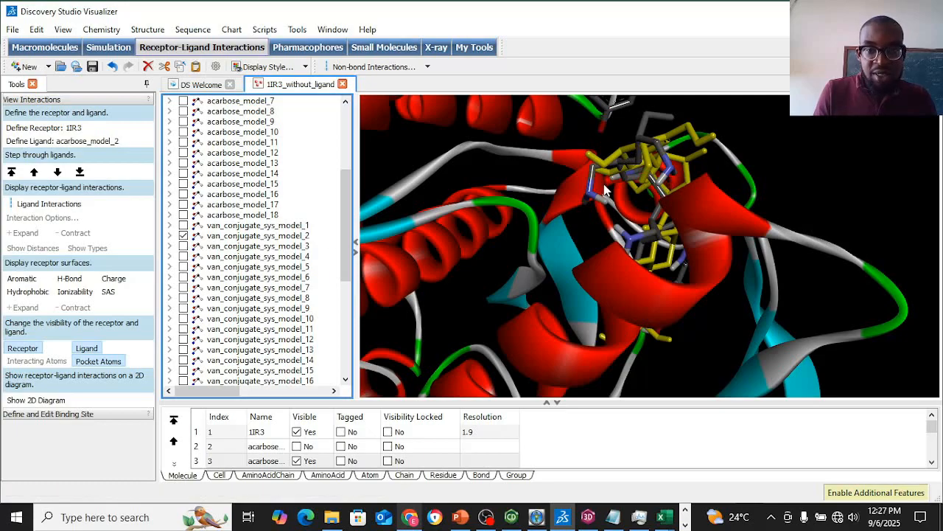
{"action": "left_click", "coordinate": [237, 236]}
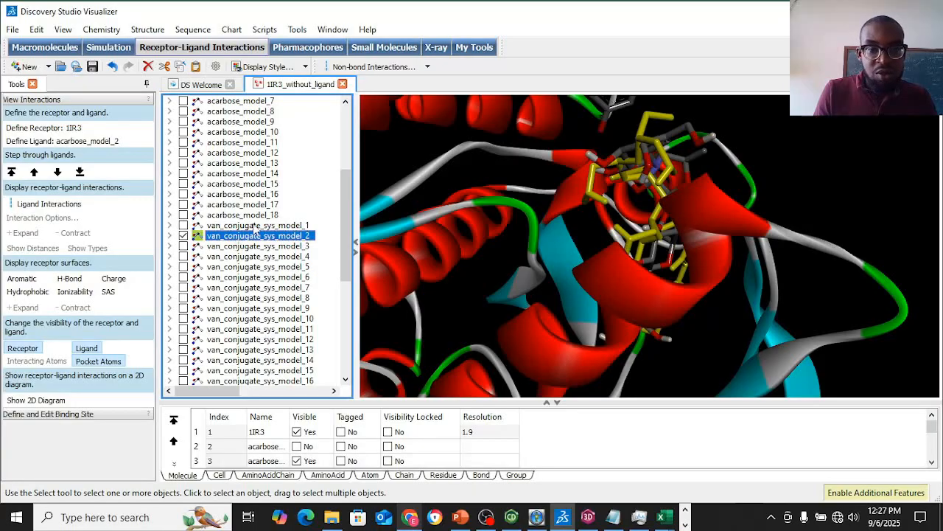
{"action": "left_click", "coordinate": [351, 149]}
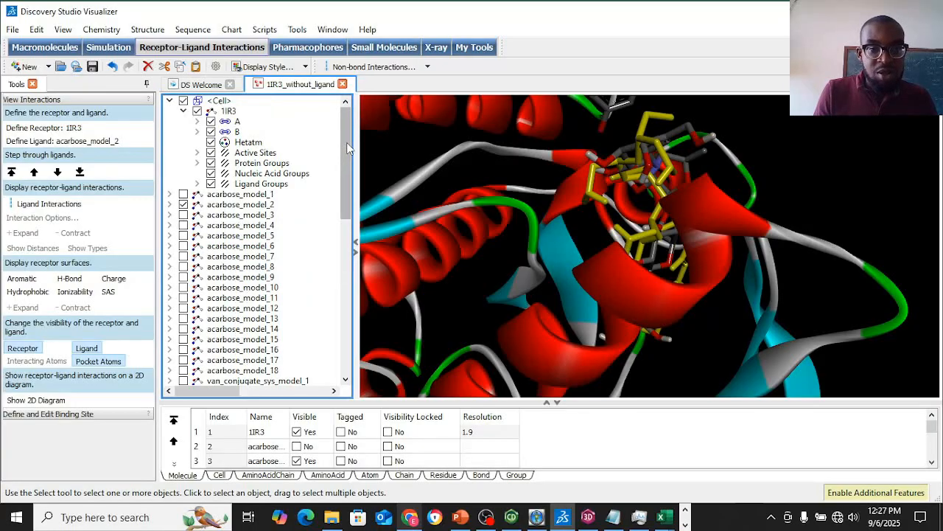
{"action": "left_click", "coordinate": [183, 205]}
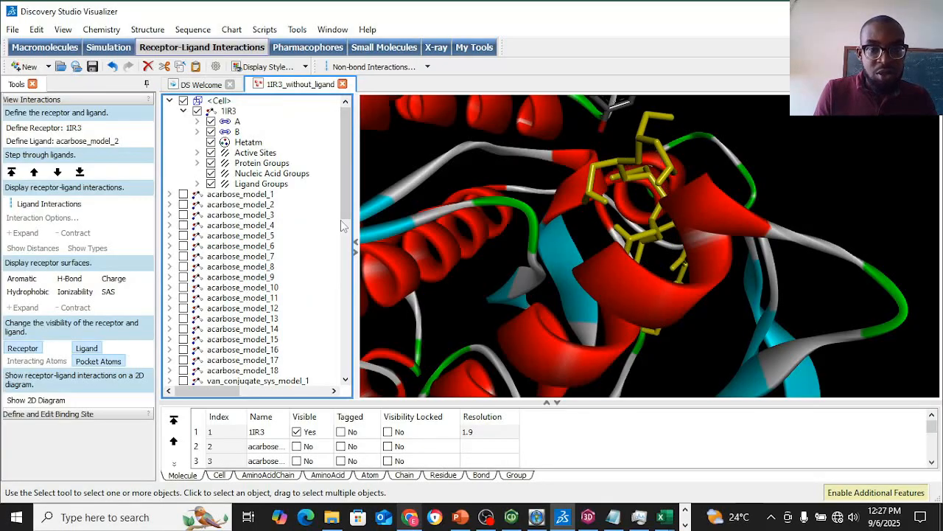
Define van_conjugate_sys_model_2 as the ligand for the receptor-ligand interactions.
{"action": "left_click_drag", "start_coordinate": [345, 220], "coordinate": [345, 289]}
{"action": "left_click", "coordinate": [258, 214]}
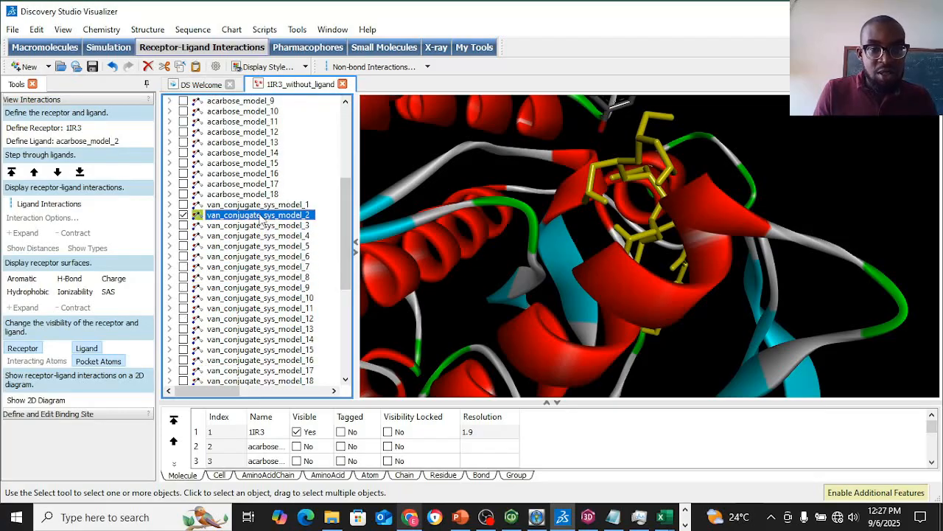
{"action": "left_click", "coordinate": [184, 215]}
{"action": "left_click", "coordinate": [184, 215]}
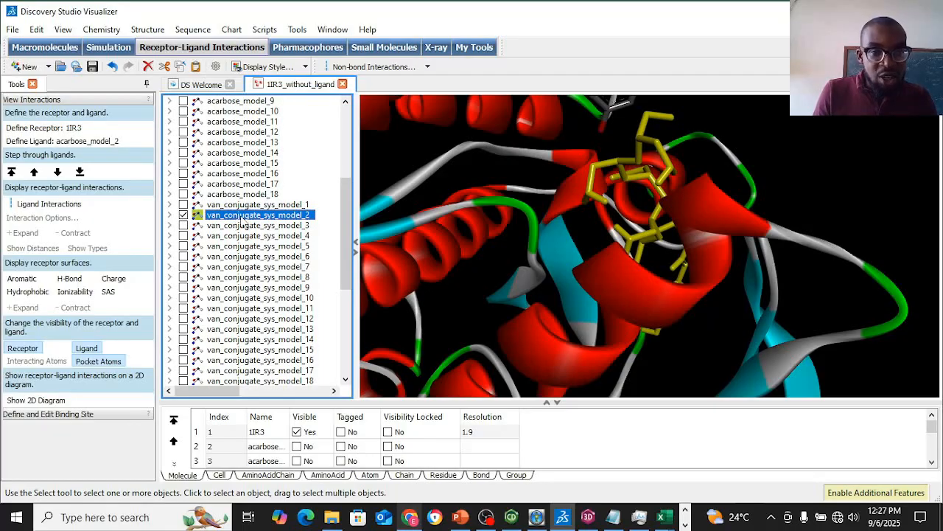
{"action": "left_click", "coordinate": [92, 144]}
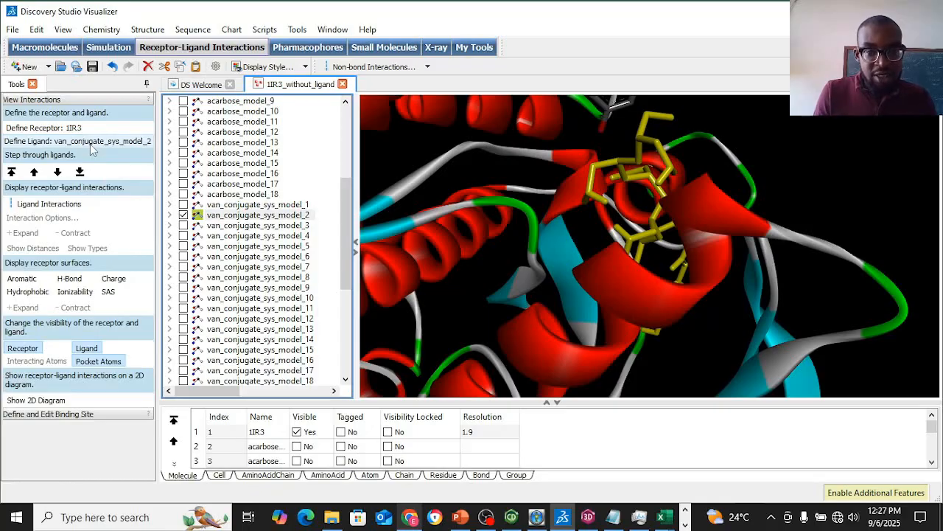
Generate the 2D interaction diagram of van_conjugate_sys_model_2 with 1IR3 and enlarge it for inspection.
{"action": "left_click", "coordinate": [35, 401]}
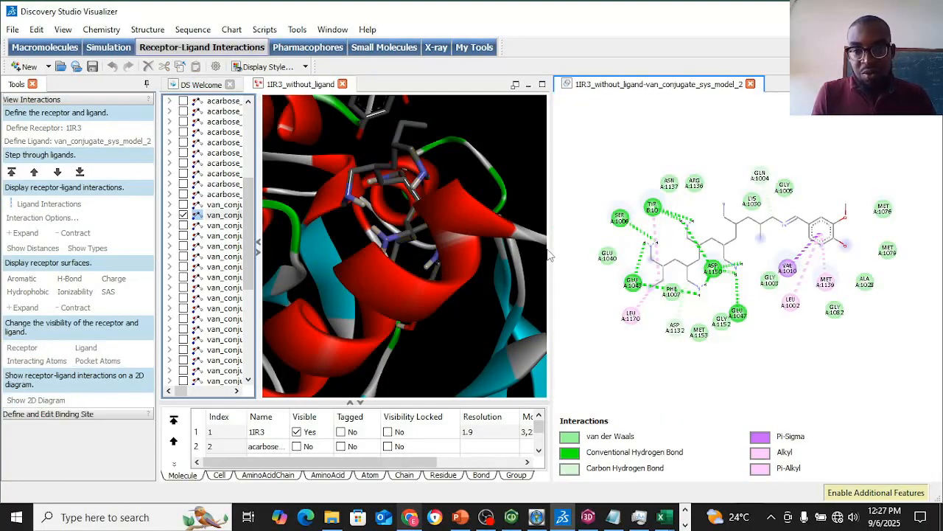
{"action": "left_click_drag", "start_coordinate": [550, 238], "coordinate": [485, 246]}
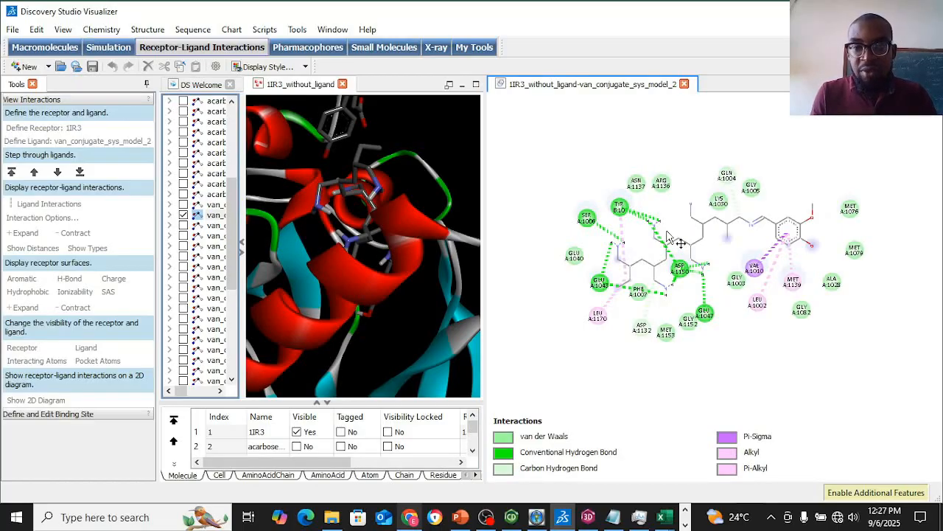
{"action": "left_click", "coordinate": [667, 235]}
{"action": "scroll", "coordinate": [667, 235], "scroll_direction": "up", "scroll_amount": 2}
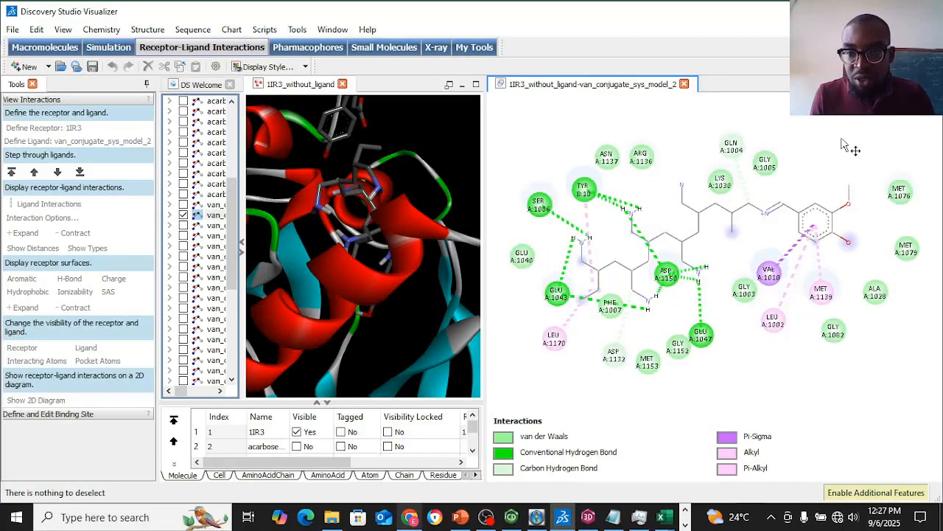
{"action": "scroll", "coordinate": [754, 168], "scroll_direction": "up", "scroll_amount": 1}
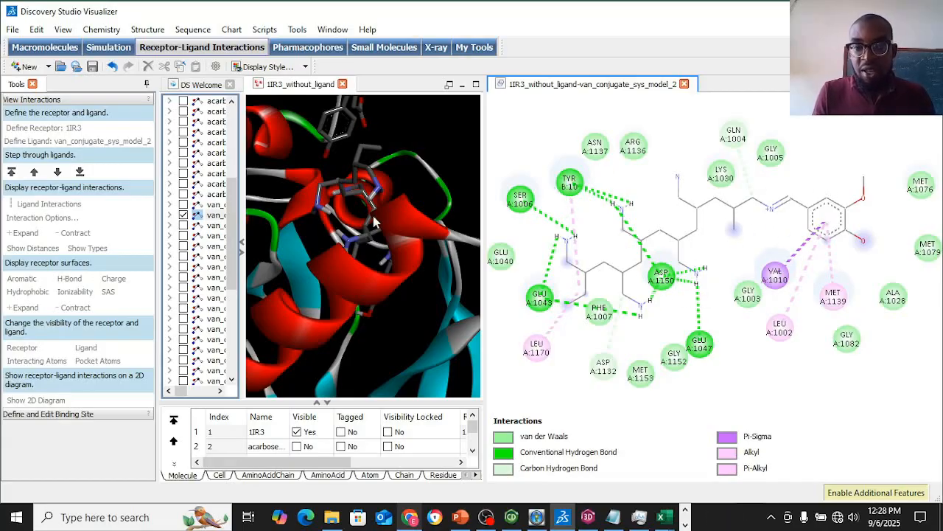
Set the atom display style of the van_conjugate_sys_model_2 2D interaction diagram to Stick and clear any selection.
{"action": "right_click", "coordinate": [719, 181]}
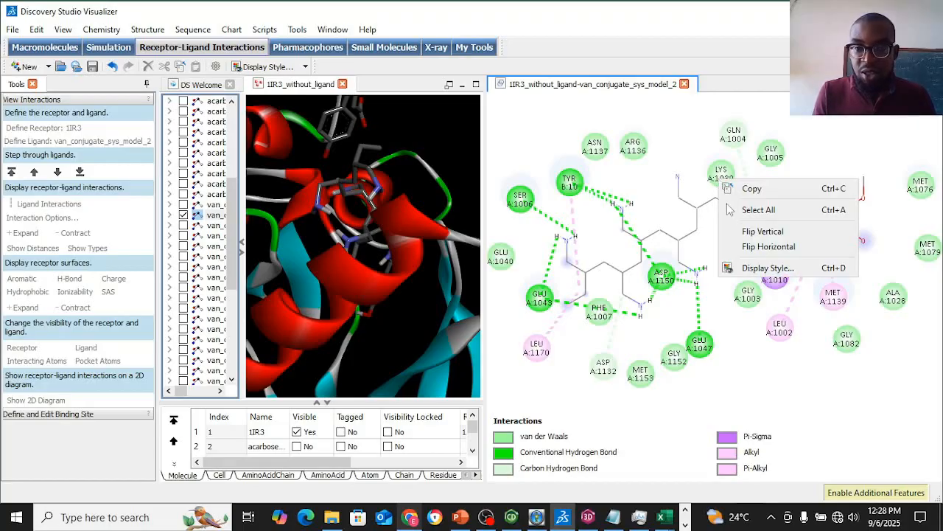
{"action": "left_click", "coordinate": [767, 270]}
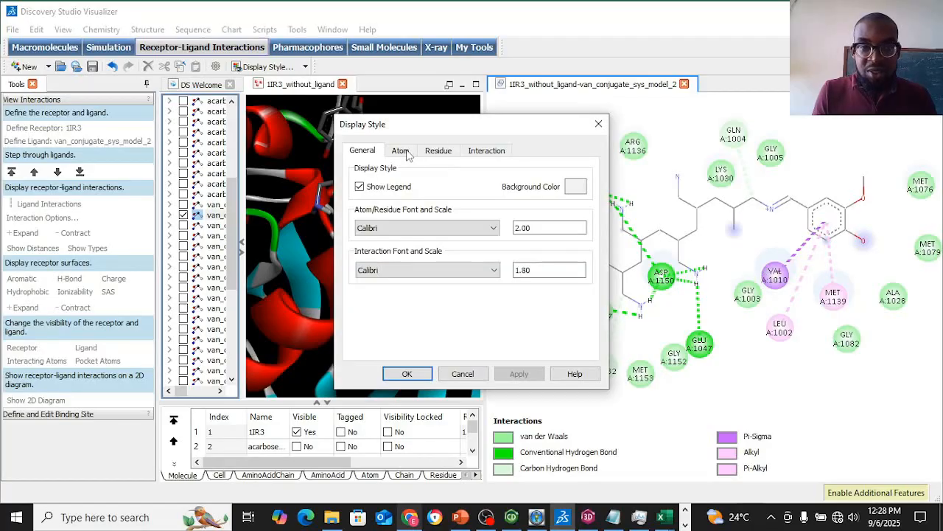
{"action": "left_click", "coordinate": [402, 150]}
{"action": "left_click", "coordinate": [360, 260]}
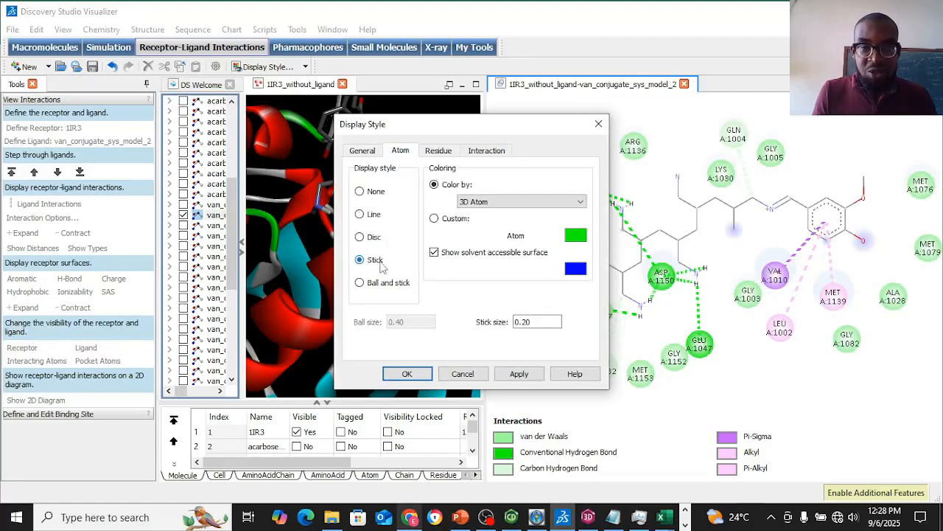
{"action": "left_click", "coordinate": [519, 374]}
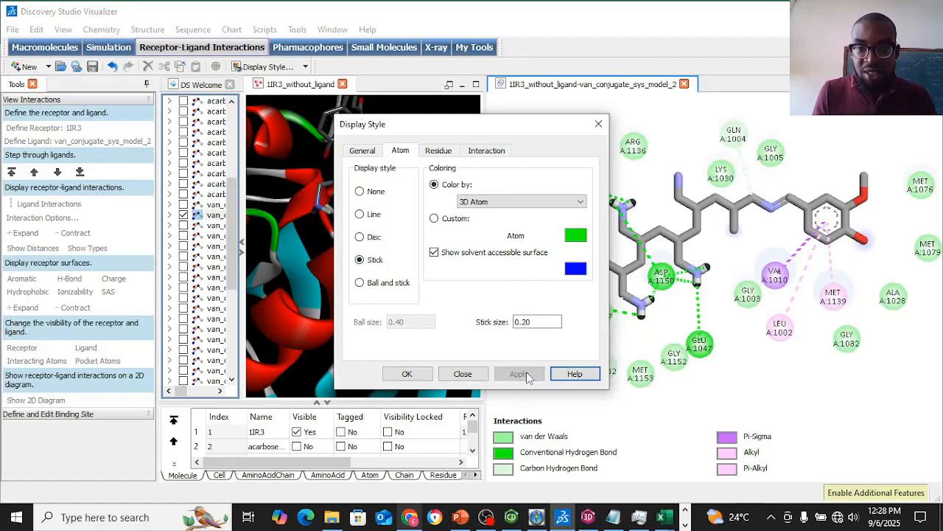
{"action": "left_click", "coordinate": [422, 369]}
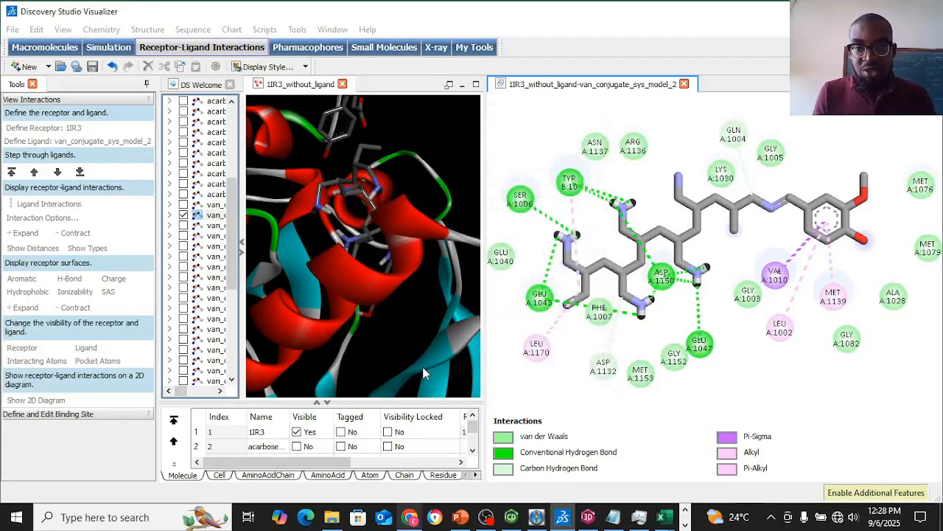
{"action": "left_click", "coordinate": [793, 263]}
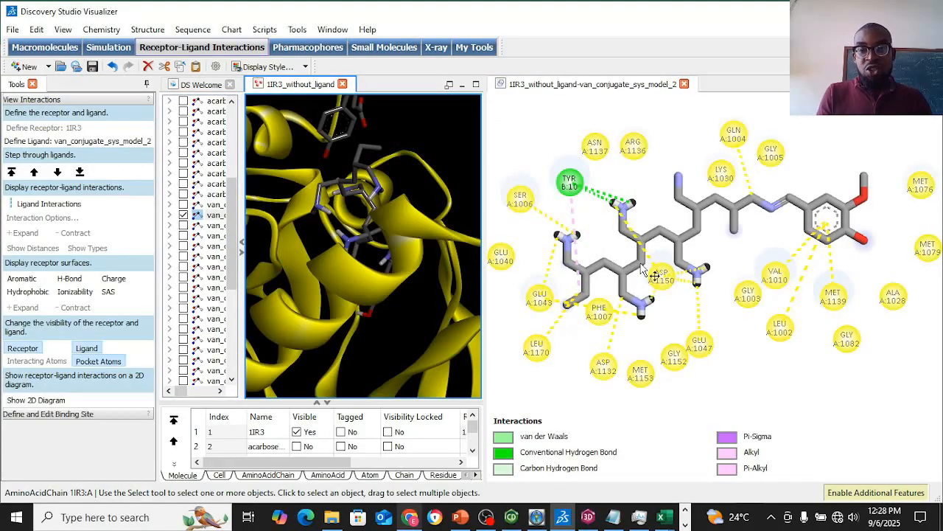
{"action": "left_click", "coordinate": [853, 120]}
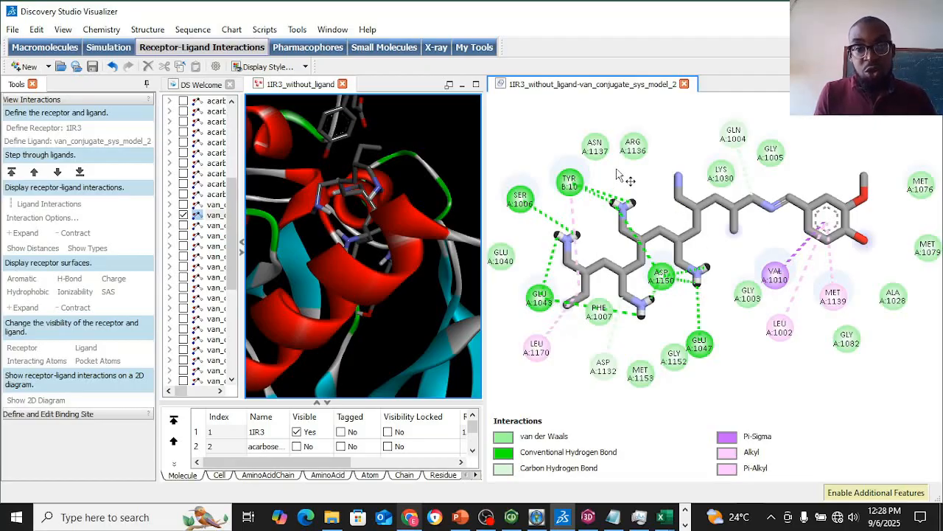
{"action": "left_click", "coordinate": [563, 141]}
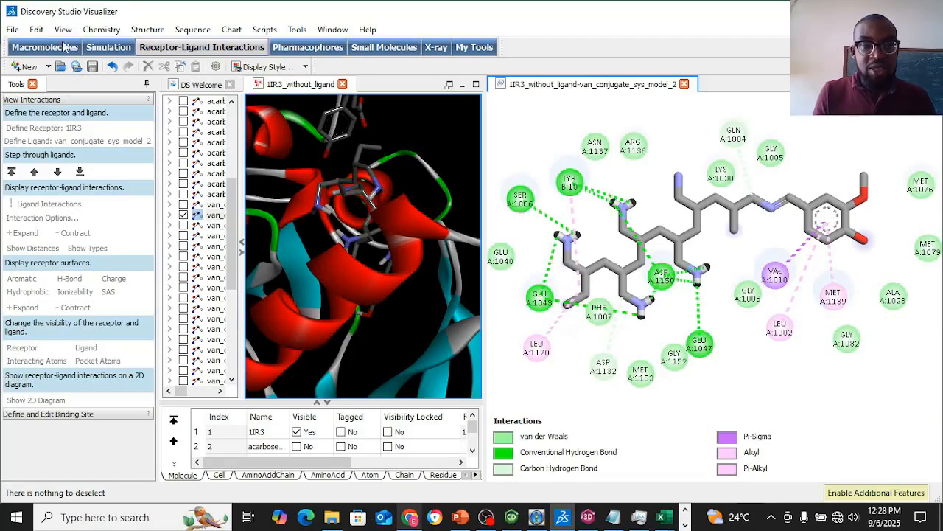
Save the 2D diagram as an image named 1IR3_without_ligand-van_conjugate_sys_model_2 at 660 by 564 pixels in the 1IR3_without_ligand folder.
{"action": "left_click", "coordinate": [13, 29]}
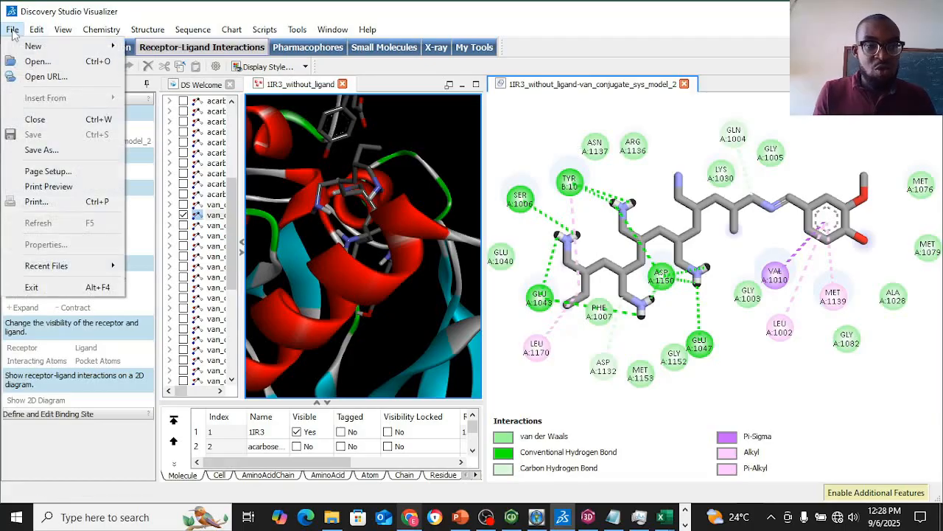
{"action": "left_click", "coordinate": [41, 151]}
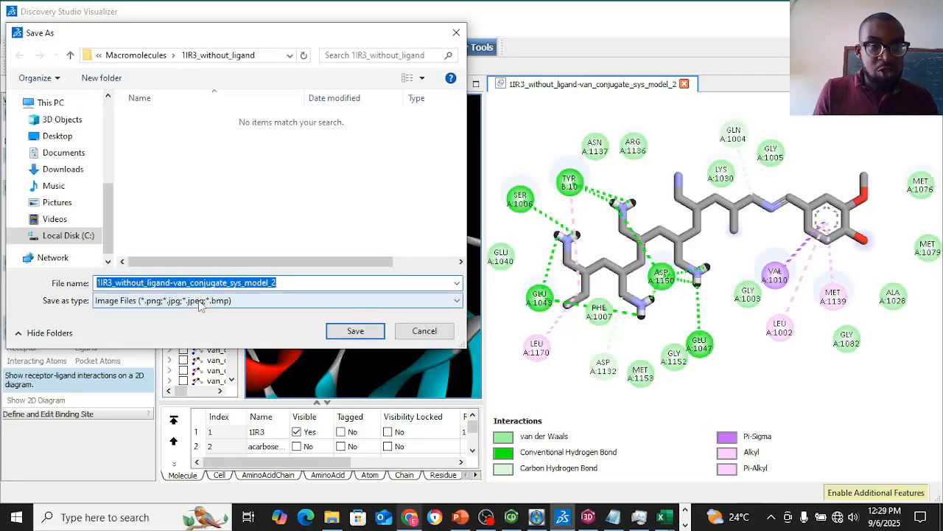
{"action": "left_click", "coordinate": [199, 300]}
{"action": "left_click", "coordinate": [228, 314]}
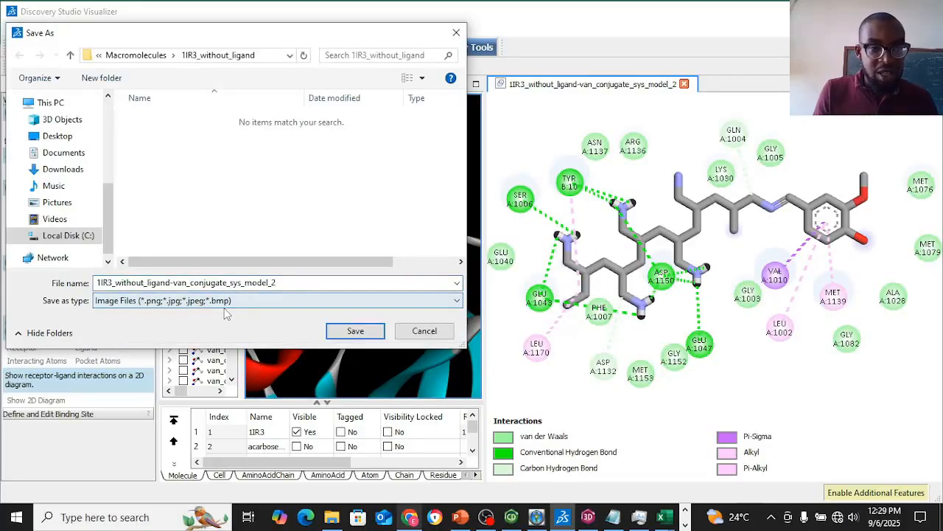
{"action": "left_click", "coordinate": [216, 303]}
{"action": "left_click", "coordinate": [217, 312]}
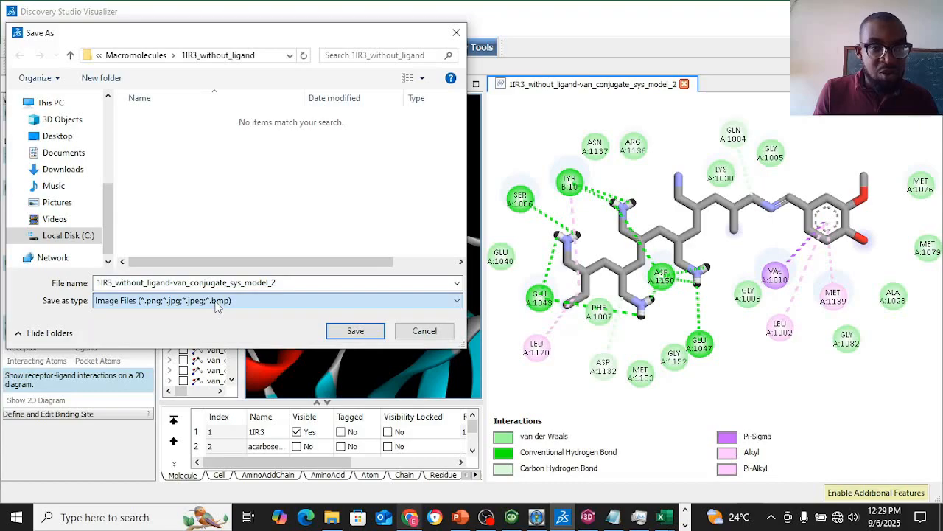
{"action": "left_click", "coordinate": [355, 331]}
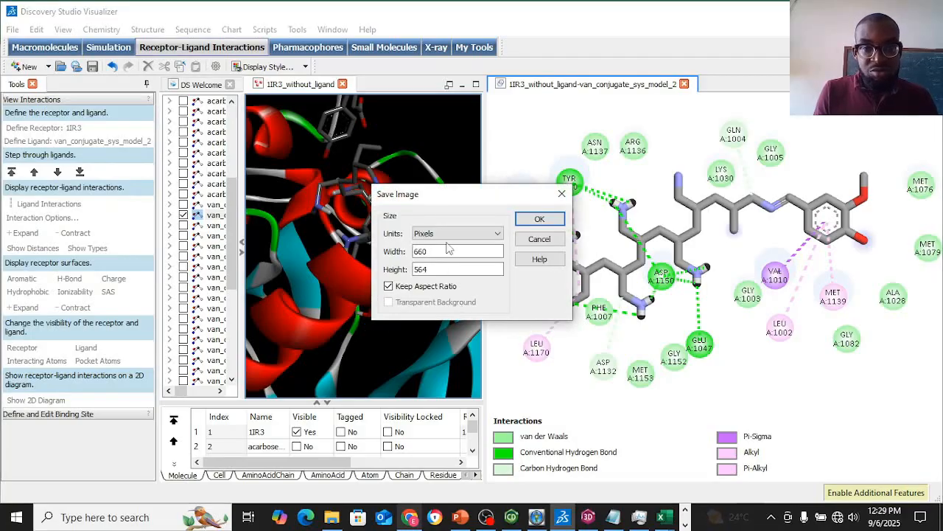
{"action": "left_click", "coordinate": [444, 251]}
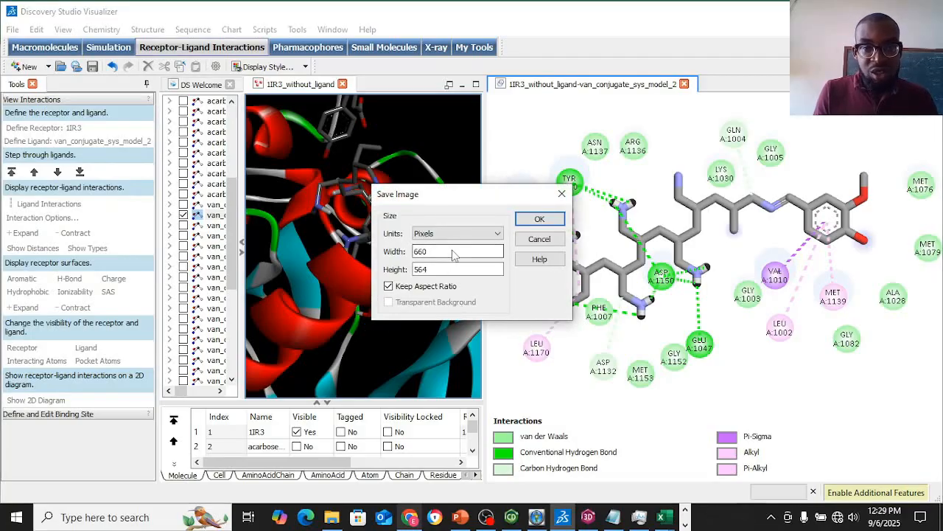
{"action": "left_click", "coordinate": [536, 220]}
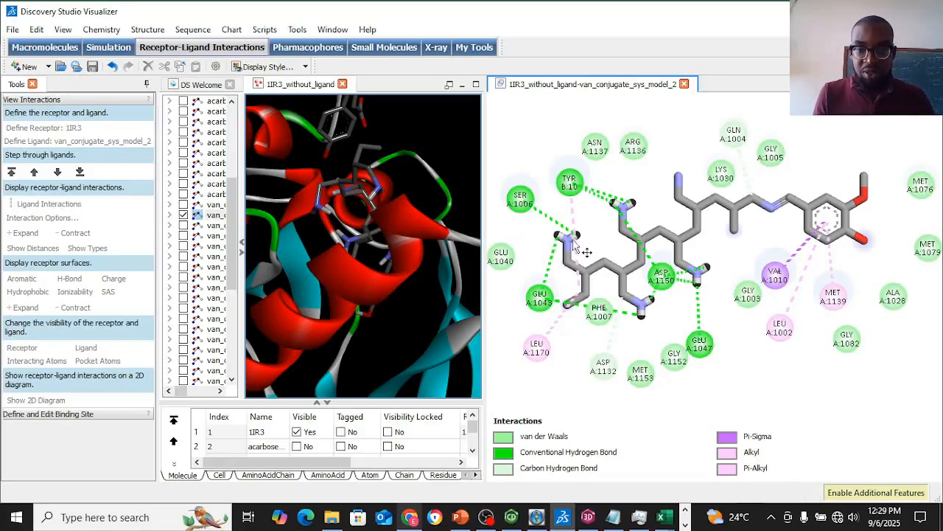
Widen the 3D structure window and its molecule hierarchy so the pose names can be read.
{"action": "left_click", "coordinate": [482, 232]}
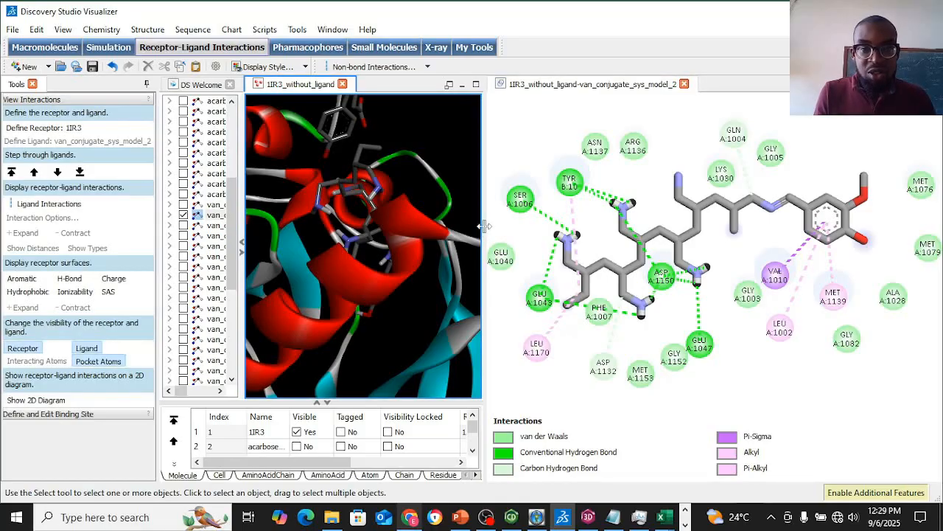
{"action": "left_click_drag", "start_coordinate": [485, 227], "coordinate": [541, 231]}
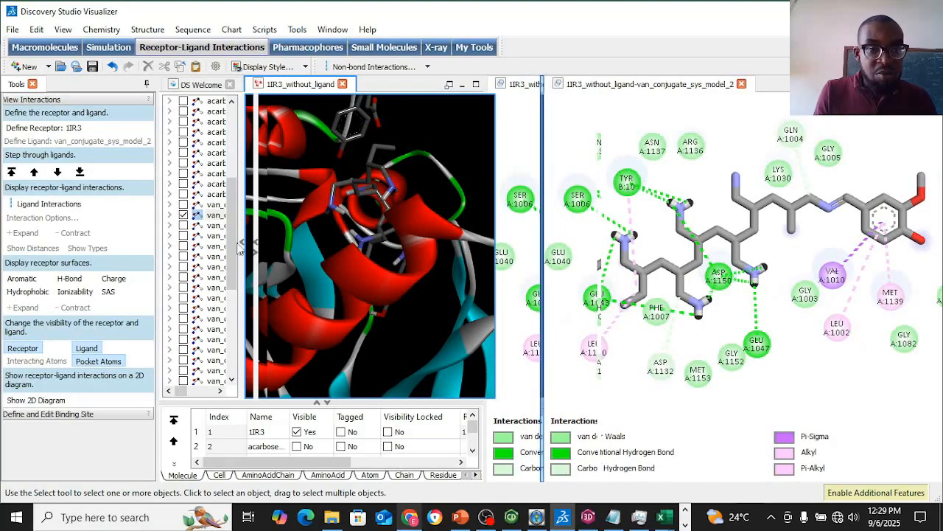
{"action": "left_click", "coordinate": [255, 244]}
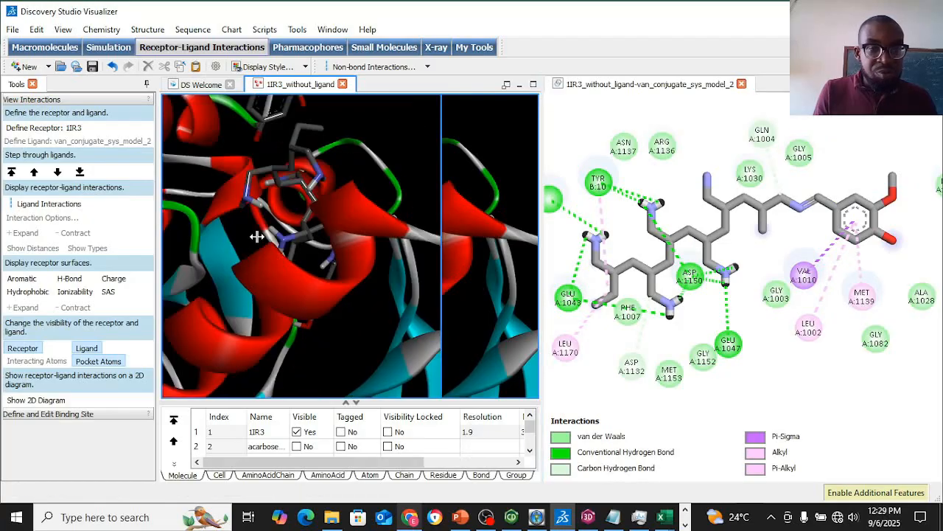
{"action": "left_click", "coordinate": [167, 252]}
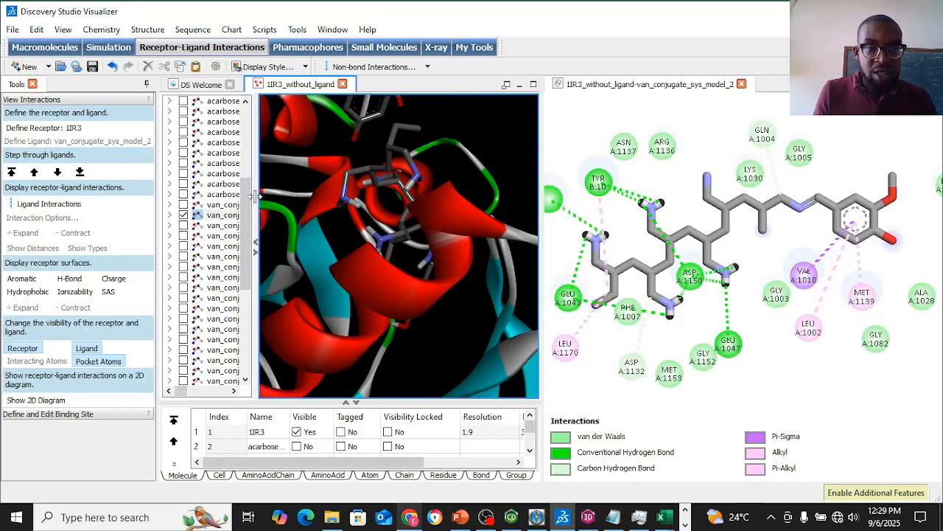
{"action": "left_click_drag", "start_coordinate": [255, 201], "coordinate": [322, 203]}
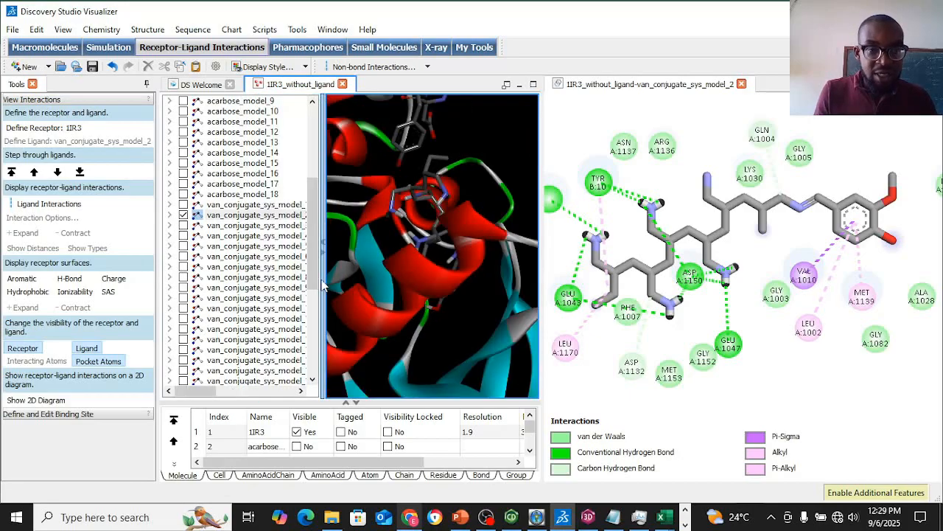
Show the vanillin_model_2 pose and define it as the ligand for the receptor-ligand interactions.
{"action": "left_click", "coordinate": [311, 309]}
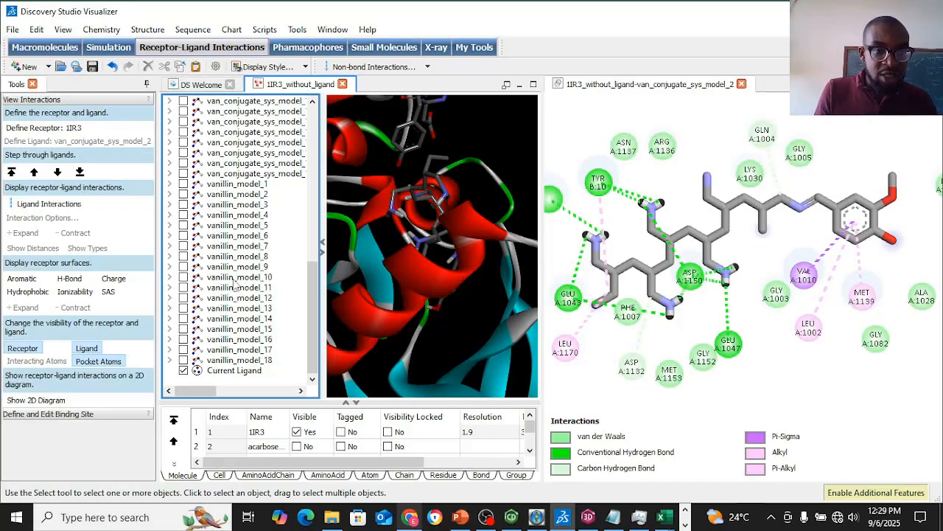
{"action": "left_click", "coordinate": [183, 194]}
{"action": "left_click", "coordinate": [222, 194]}
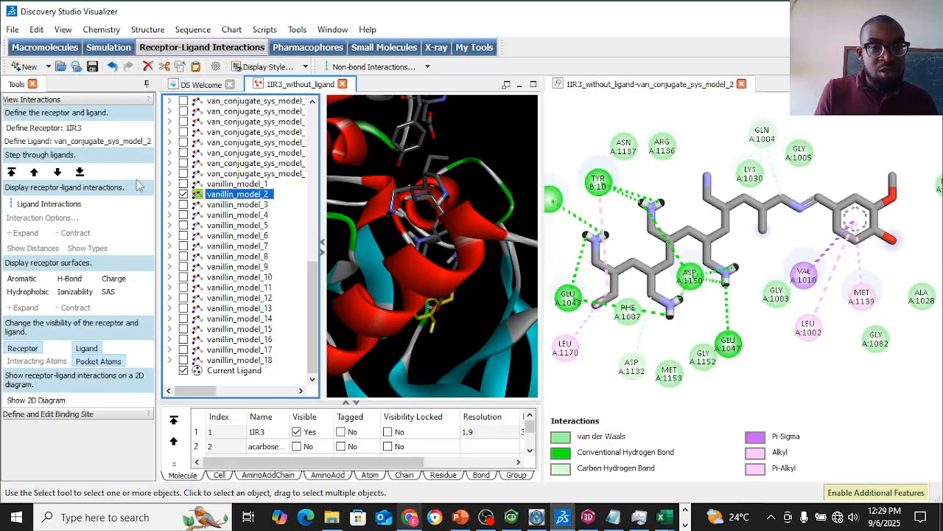
{"action": "left_click", "coordinate": [61, 145]}
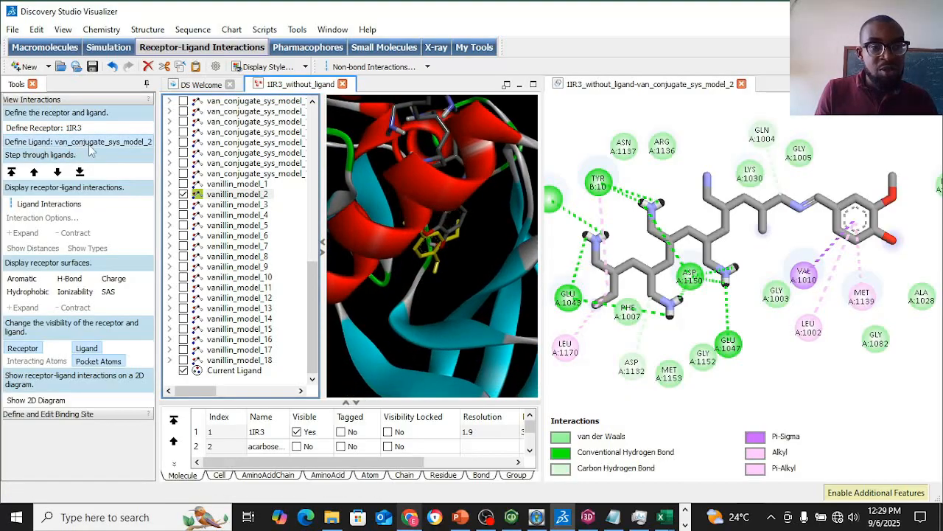
Generate the 2D interaction diagram of vanillin_model_2 with 1IR3 and set its atom display style to Stick.
{"action": "left_click", "coordinate": [30, 399]}
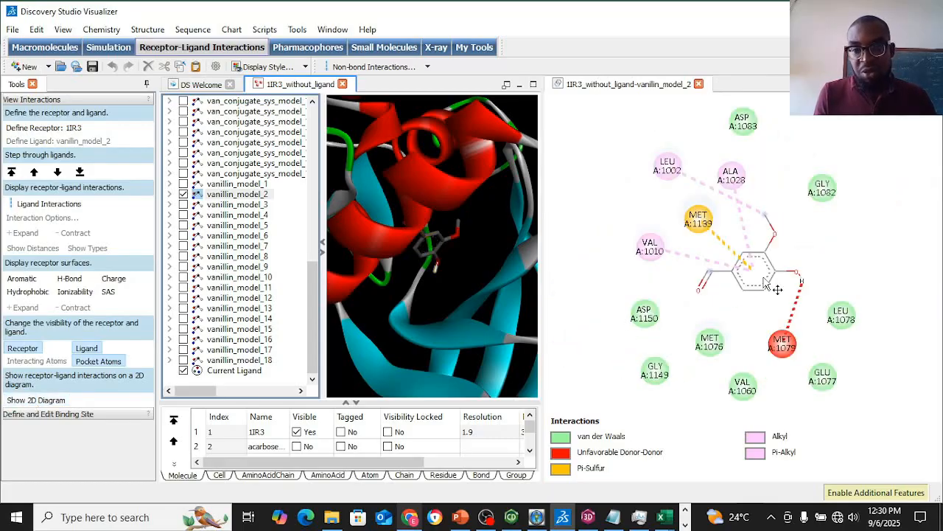
{"action": "left_click", "coordinate": [772, 239]}
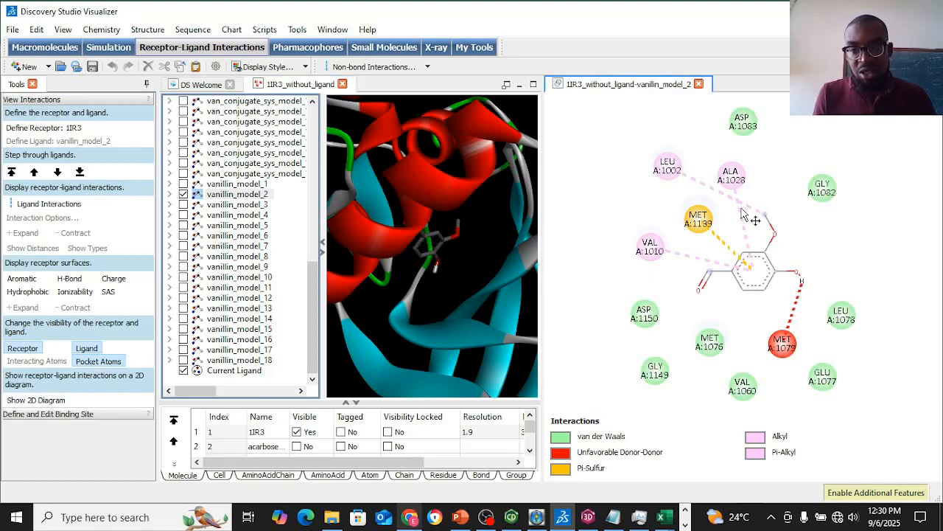
{"action": "right_click", "coordinate": [776, 243]}
{"action": "left_click", "coordinate": [785, 302]}
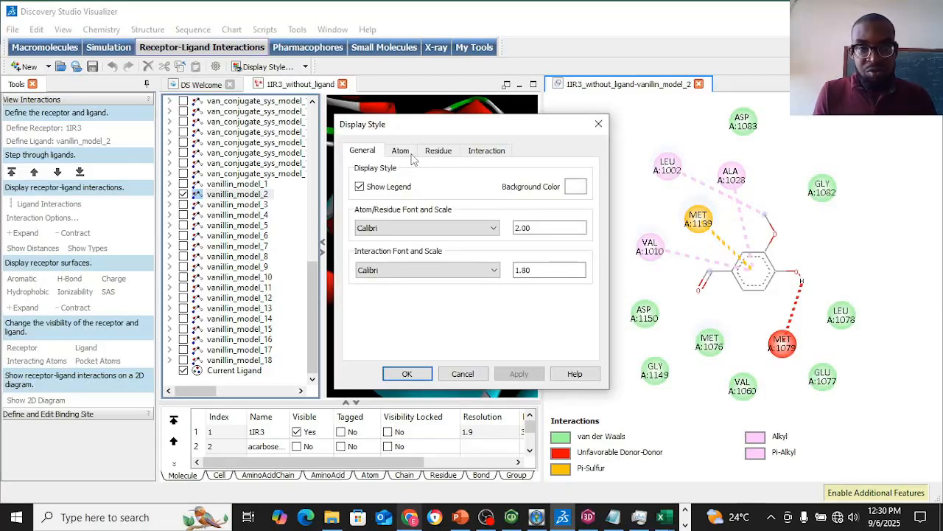
{"action": "left_click", "coordinate": [410, 155]}
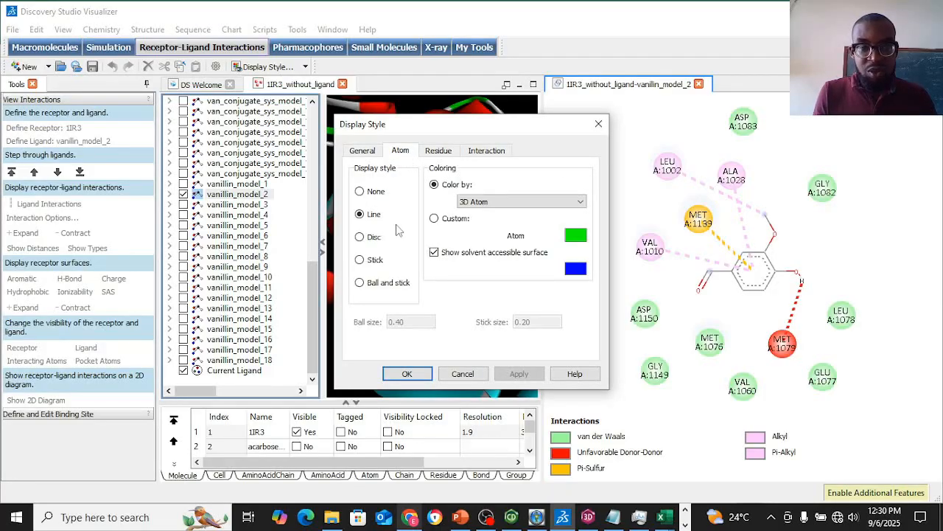
{"action": "left_click", "coordinate": [375, 262]}
{"action": "left_click", "coordinate": [519, 374]}
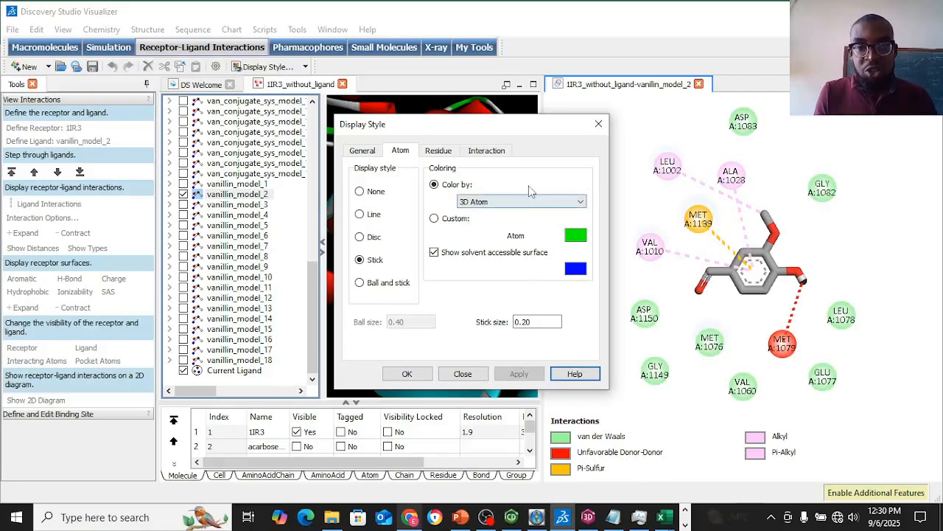
Hide the Unfavorable interactions, including the Acceptor/Donor Clash, in the vanillin_model_2 2D diagram.
{"action": "left_click", "coordinate": [488, 153]}
{"action": "left_click_drag", "start_coordinate": [580, 199], "coordinate": [578, 255]}
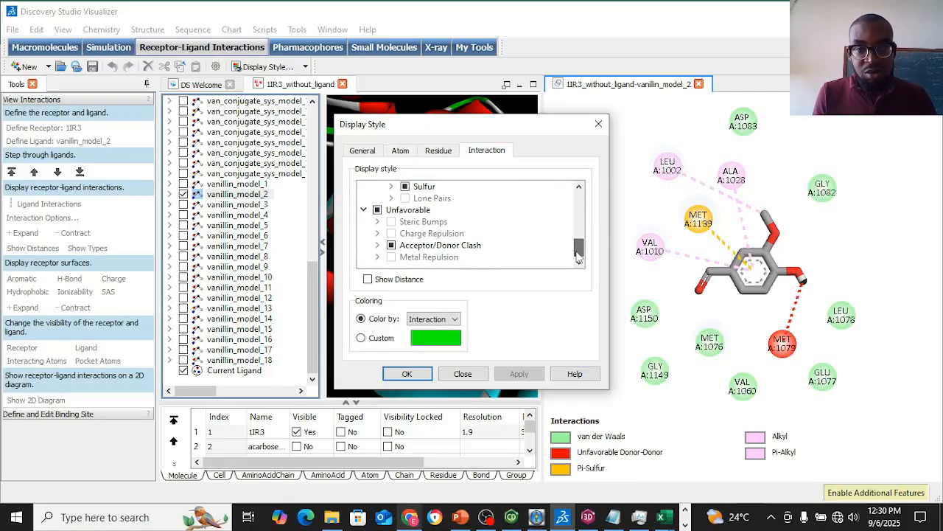
{"action": "left_click", "coordinate": [377, 211]}
{"action": "left_click", "coordinate": [363, 210]}
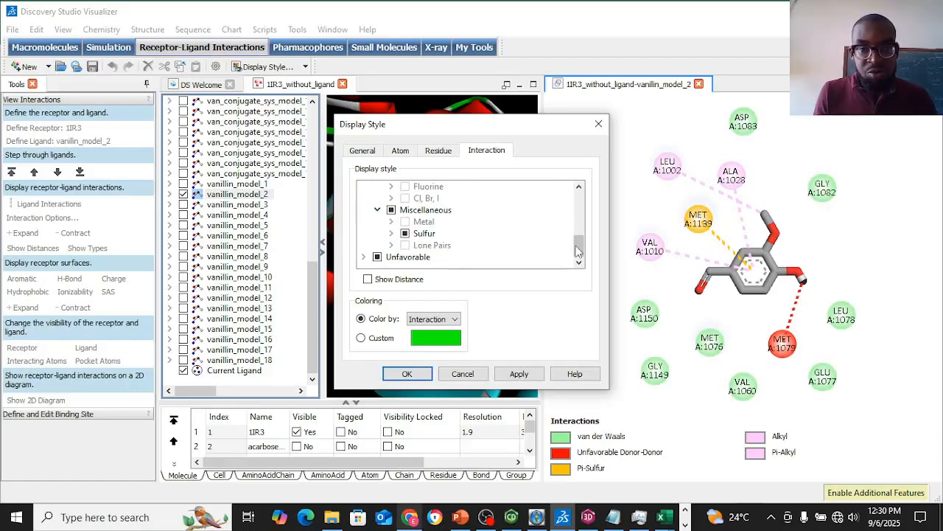
{"action": "left_click", "coordinate": [363, 256]}
{"action": "left_click_drag", "start_coordinate": [579, 240], "coordinate": [580, 258]}
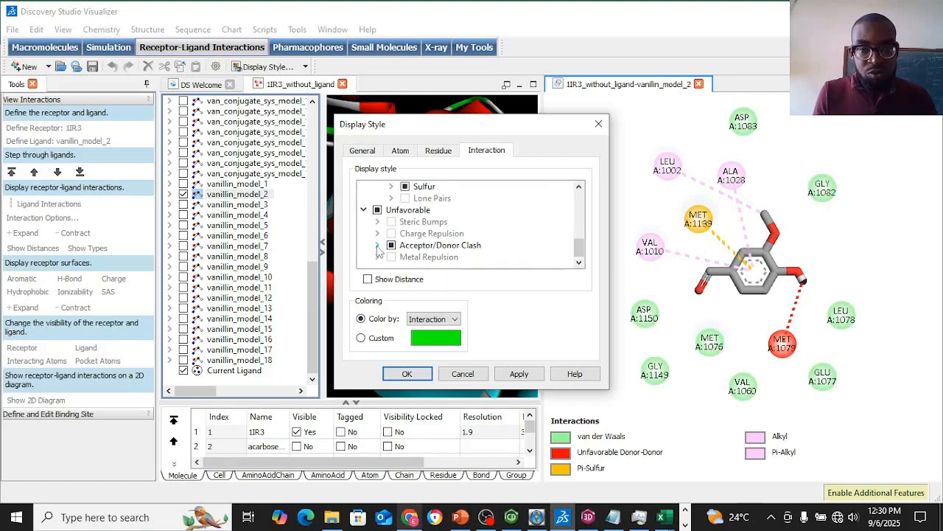
{"action": "left_click", "coordinate": [377, 247]}
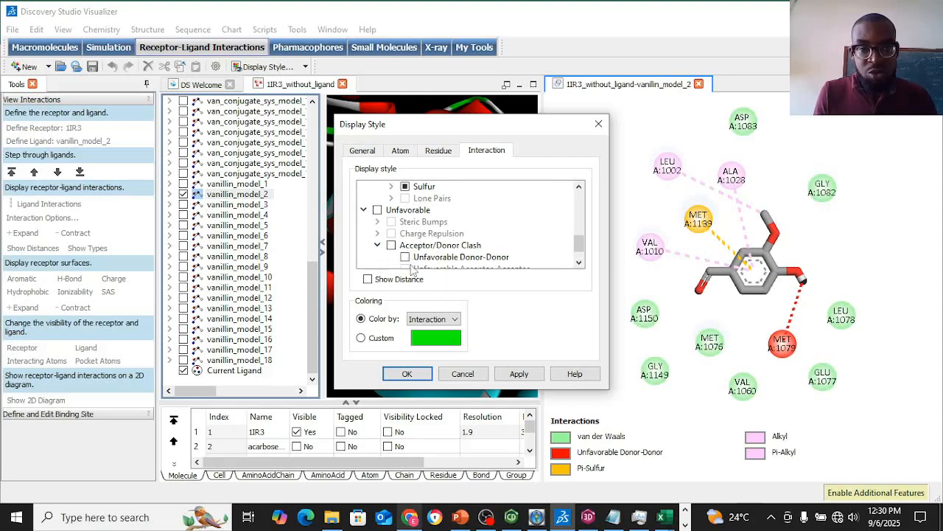
{"action": "left_click", "coordinate": [514, 376]}
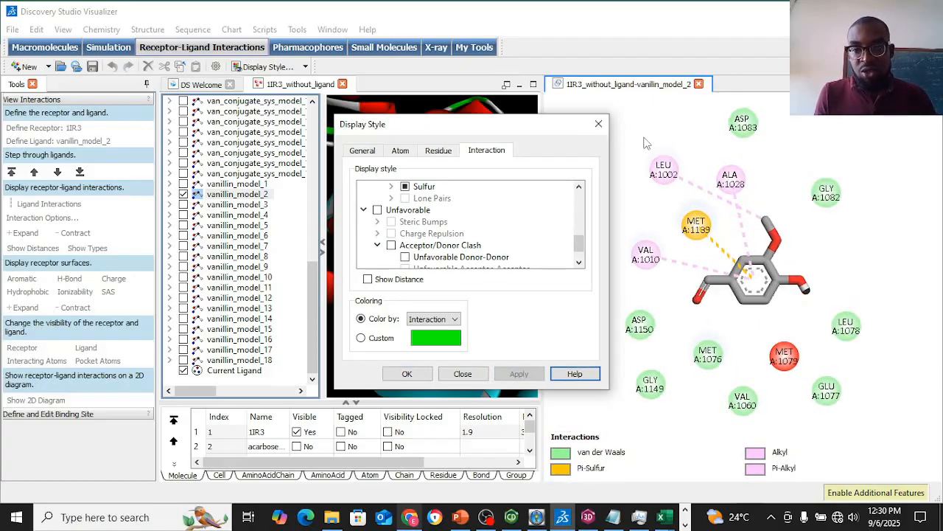
{"action": "left_click", "coordinate": [598, 124]}
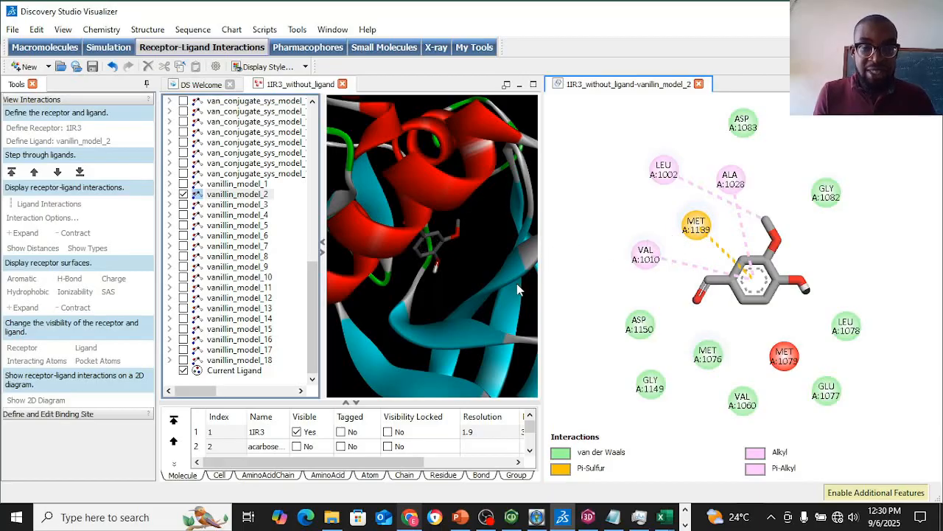
{"action": "left_click", "coordinate": [314, 249]}
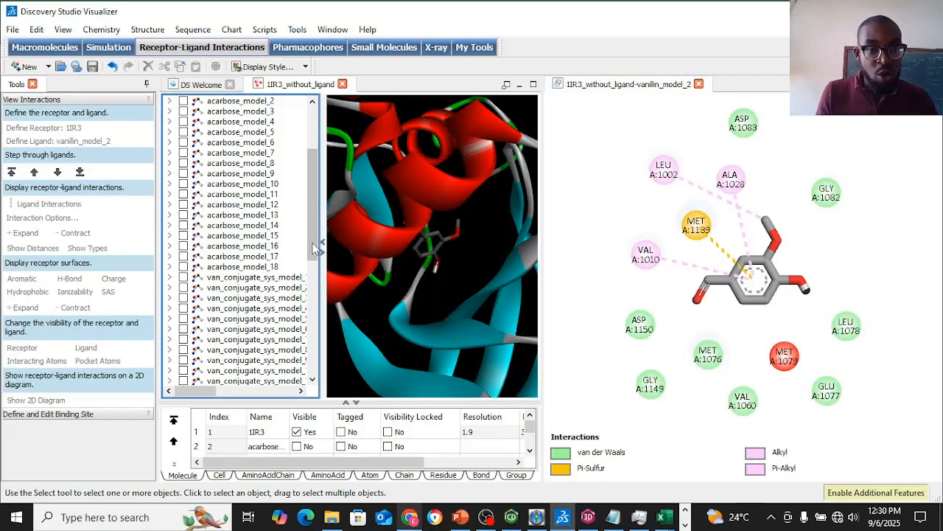
Show the van_conjugate_sys_model_2 pose, define it as the ligand, and generate its 2D interaction diagram with 1IR3.
{"action": "left_click", "coordinate": [269, 278]}
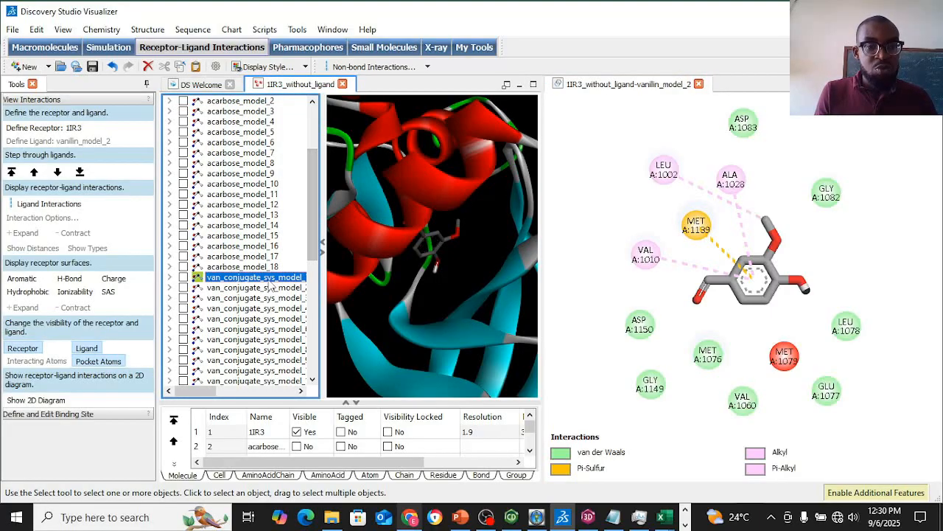
{"action": "left_click", "coordinate": [230, 288]}
{"action": "left_click", "coordinate": [44, 142]}
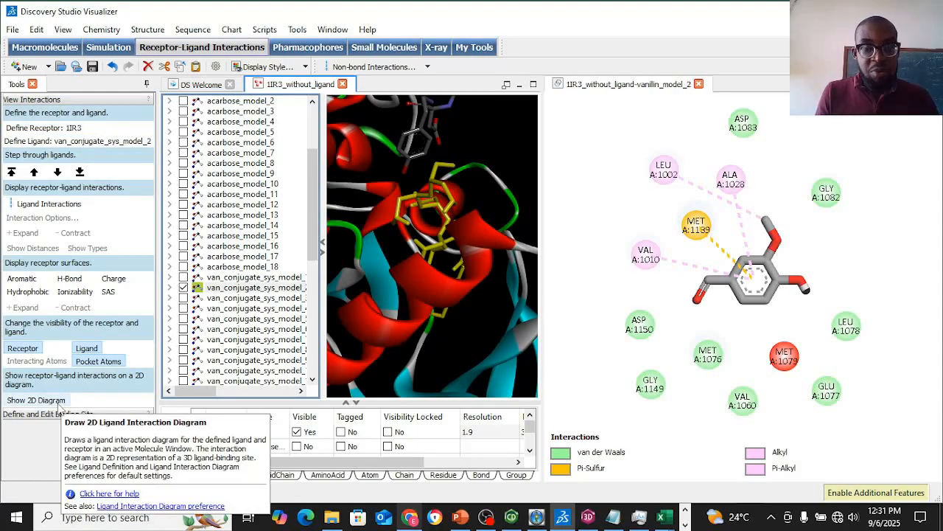
{"action": "left_click", "coordinate": [58, 402]}
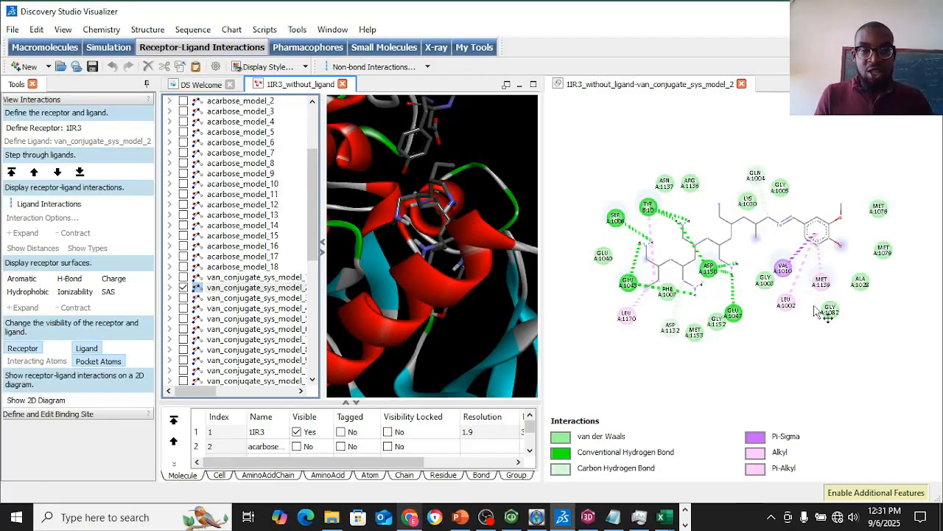
{"action": "left_click", "coordinate": [338, 518]}
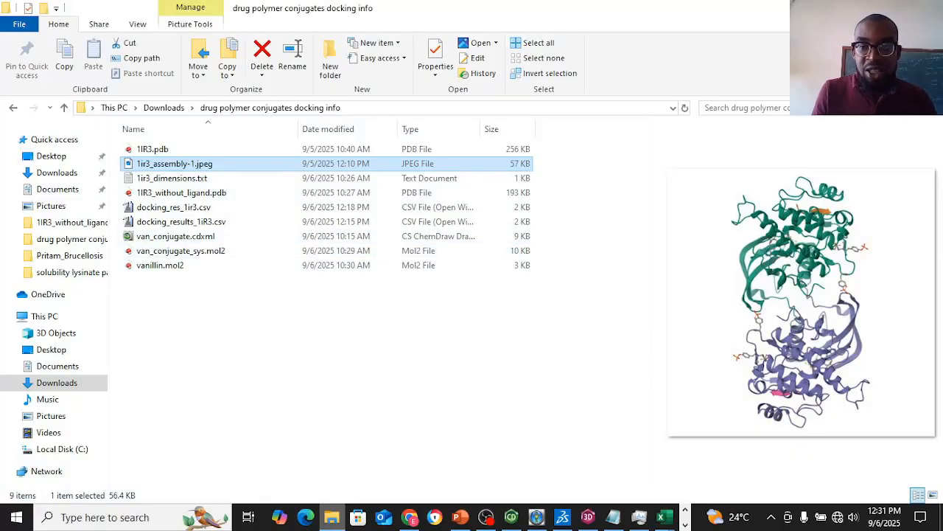
{"action": "key", "text": "alt+Tab"}
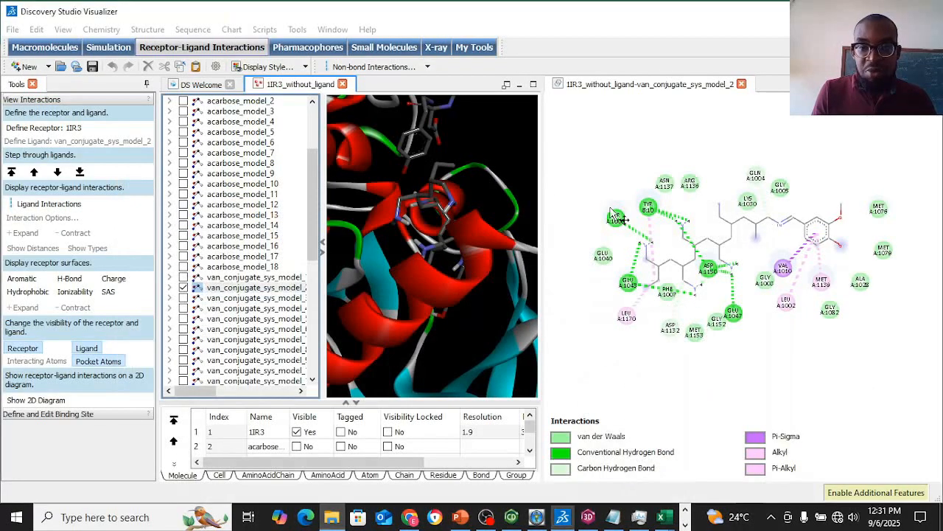
Start saving the van_conjugate_sys_model_2 2D interaction diagram as an image file.
{"action": "left_click", "coordinate": [612, 158]}
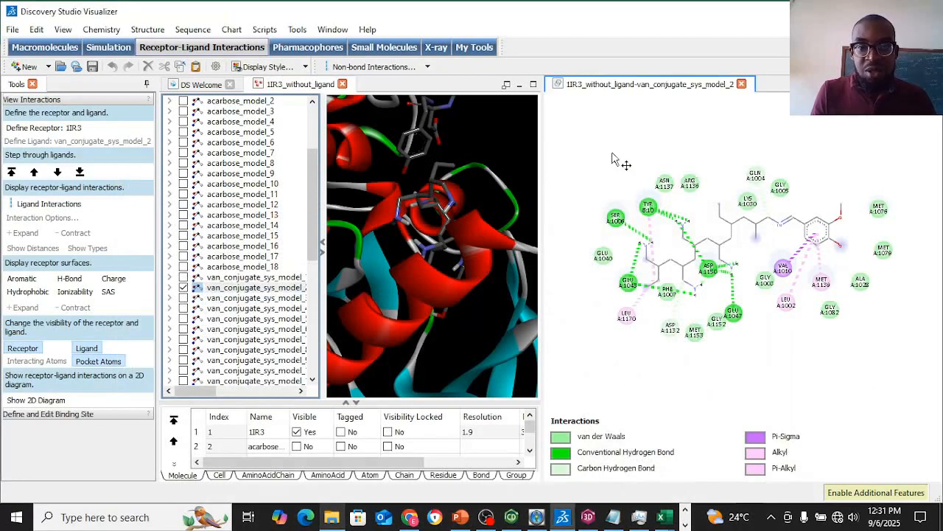
{"action": "left_click", "coordinate": [12, 30]}
{"action": "left_click", "coordinate": [33, 150]}
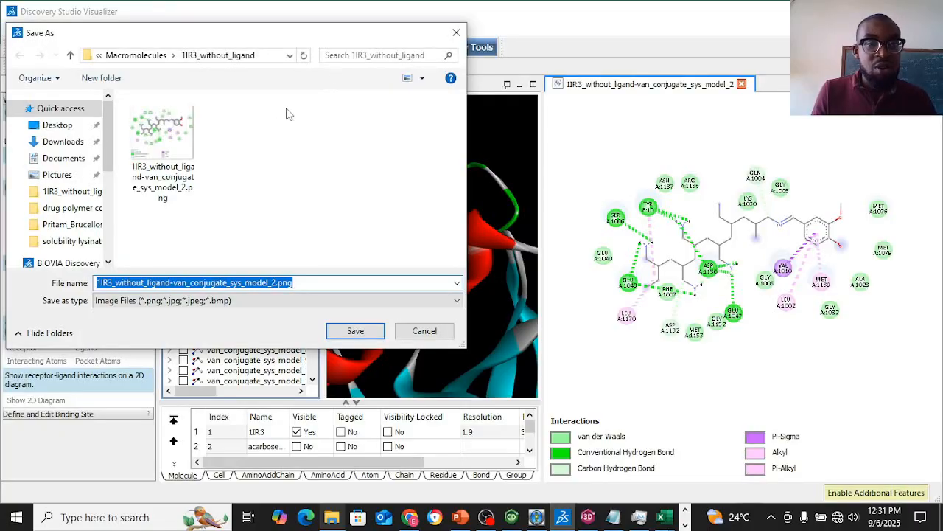
Inspect the existing 1IR3_without_ligand-van_conjugate_sys_model_2.png in the 1IR3_without_ligand save folder and the file actions available for it.
{"action": "left_click", "coordinate": [167, 161]}
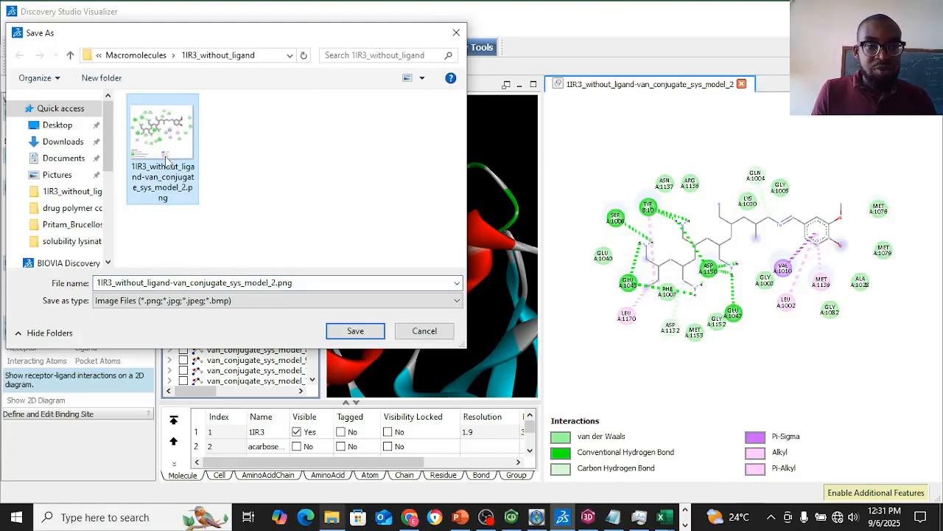
{"action": "right_click", "coordinate": [166, 162]}
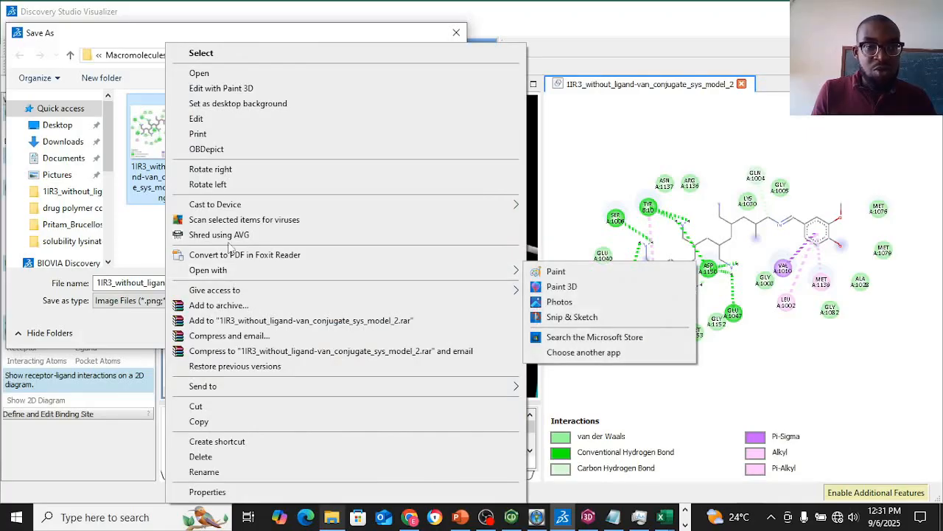
{"action": "left_click", "coordinate": [138, 54]}
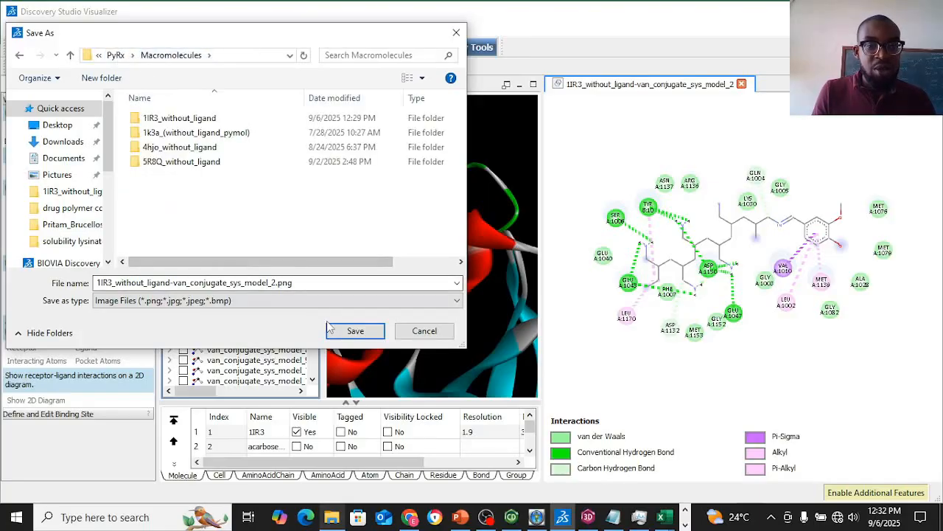
{"action": "left_click", "coordinate": [19, 56]}
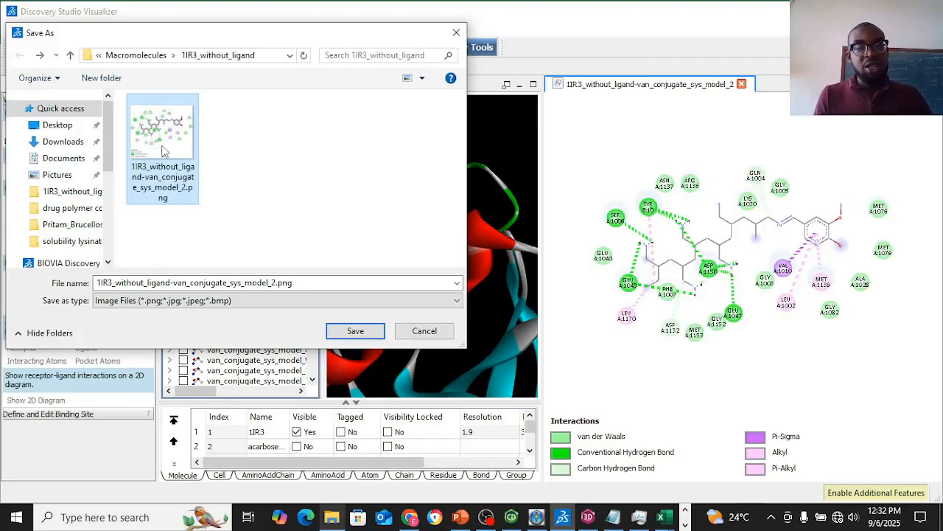
{"action": "right_click", "coordinate": [161, 146]}
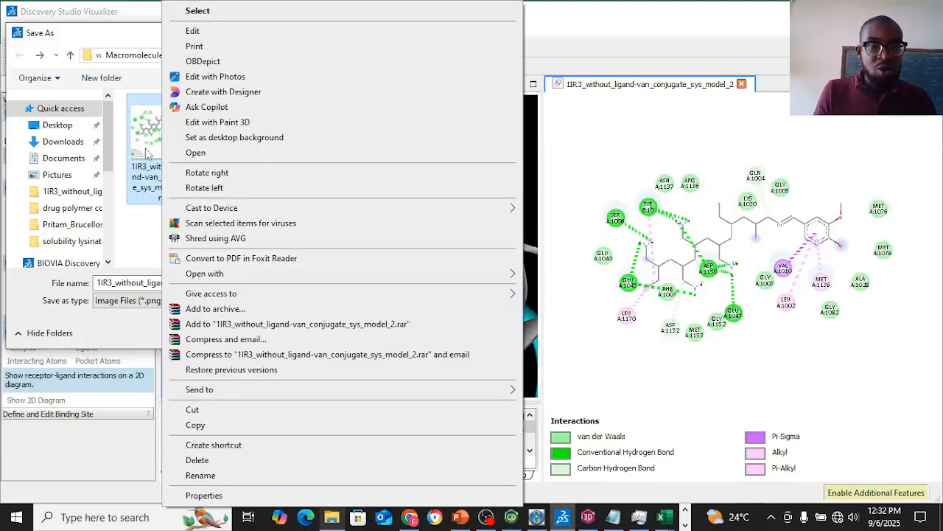
{"action": "left_click", "coordinate": [286, 159]}
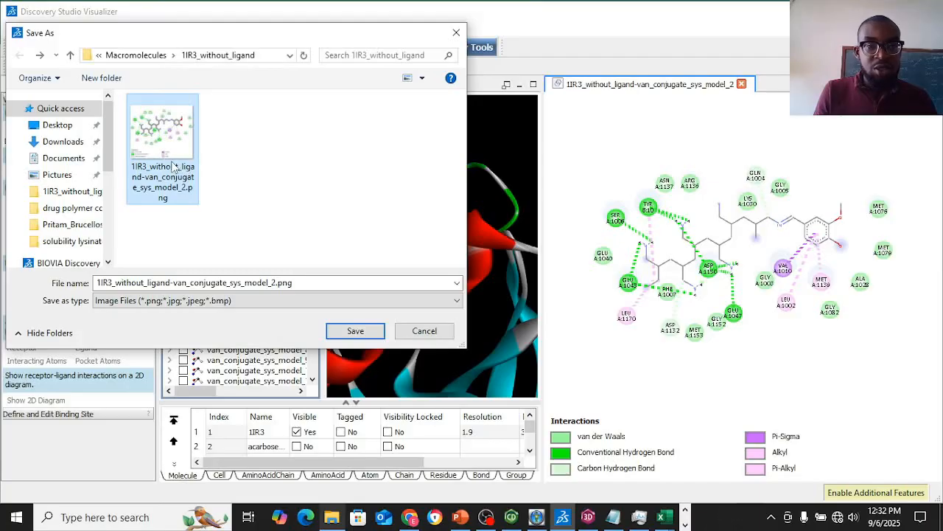